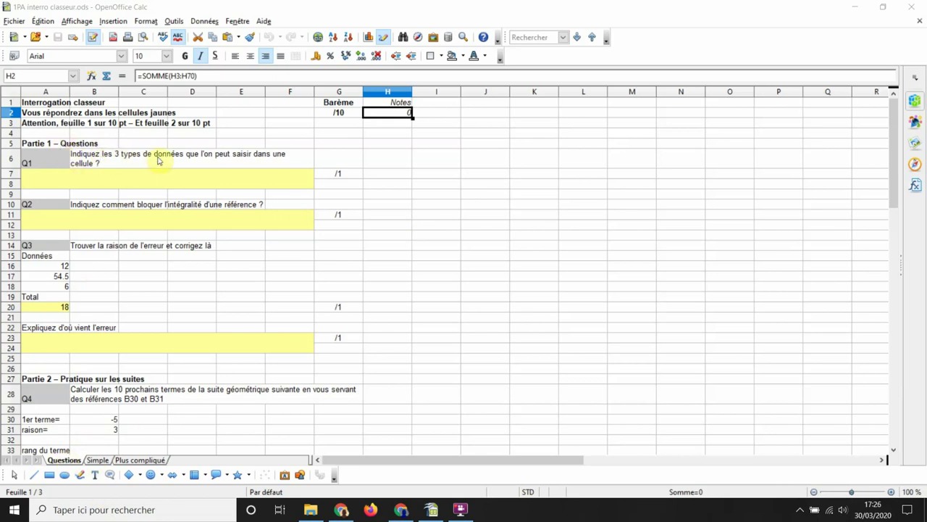
Step: Answer Q1 in the yellow cell A7 with "alphanumerique, numerique, formule"
left_click(132, 174)
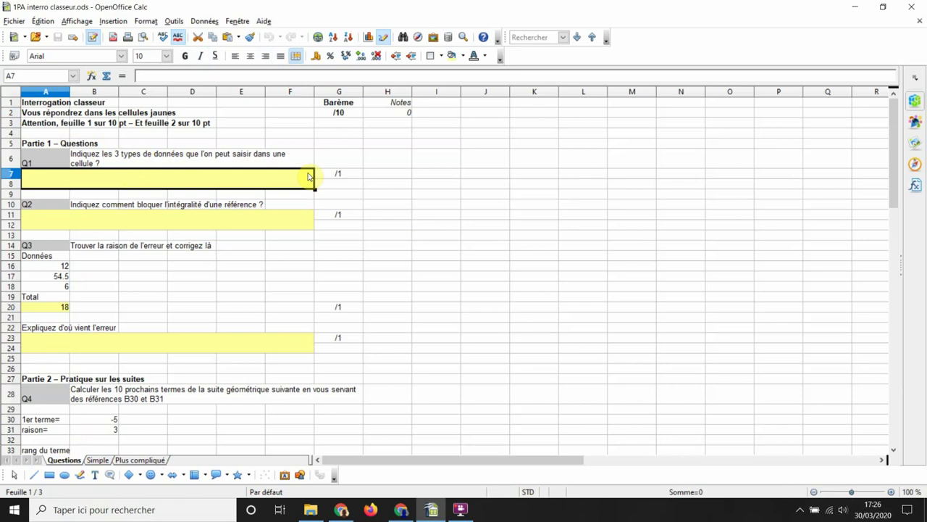
type("alp")
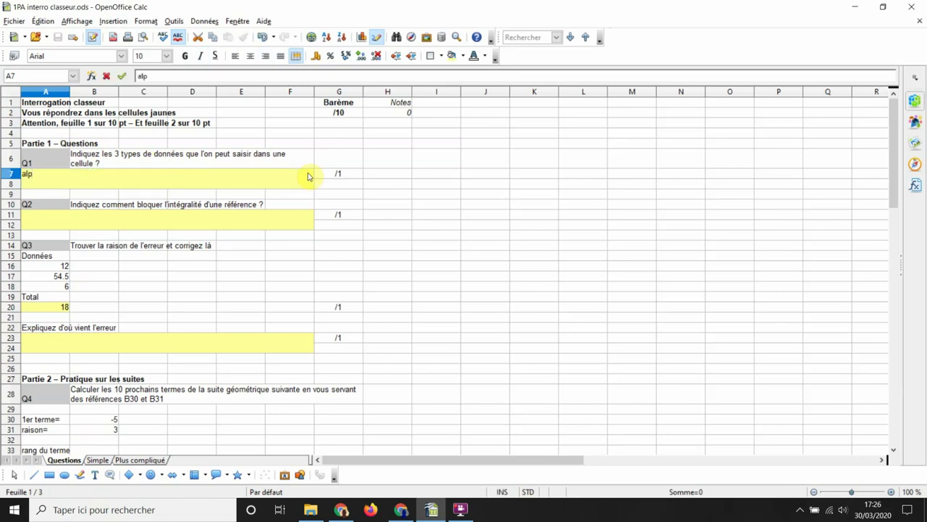
type("hanumerique,")
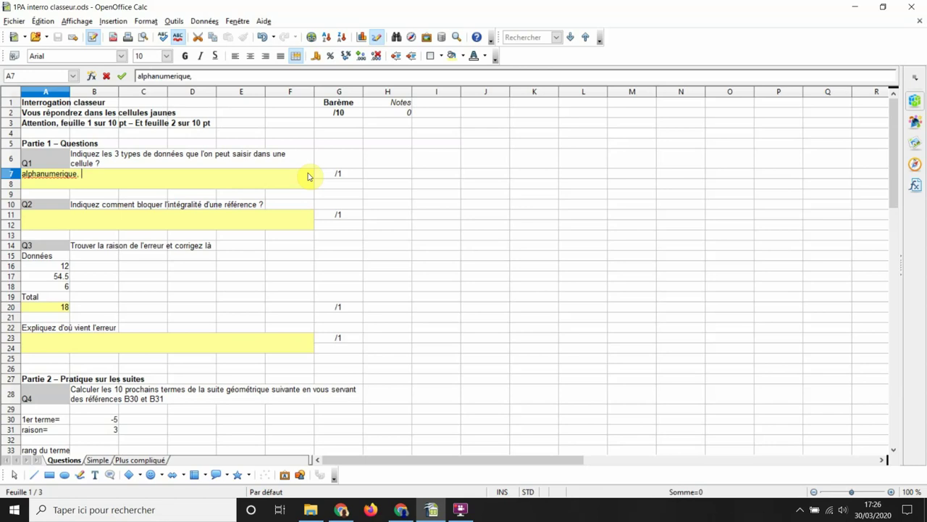
type("numerique, numerique,")
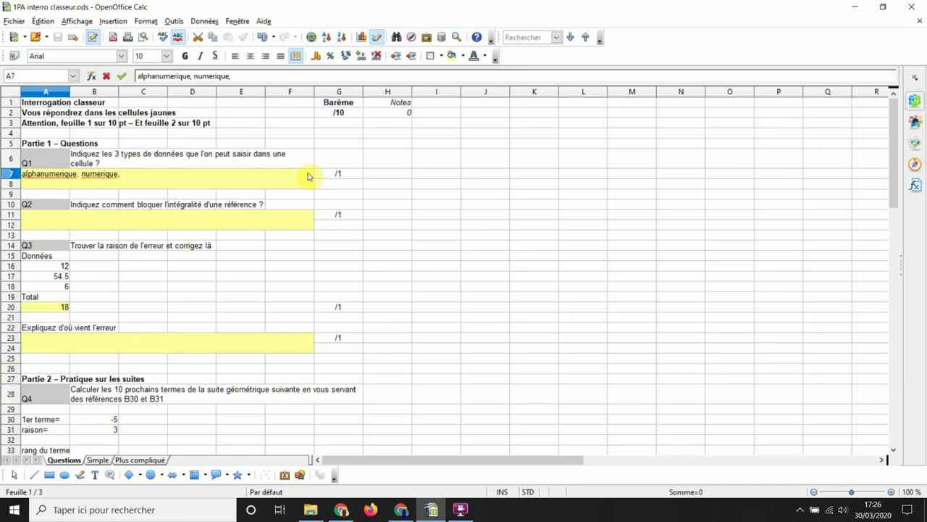
type("formule")
Step: Answer Q2 in the yellow cell A11 with "utilisation du $"
left_click(102, 221)
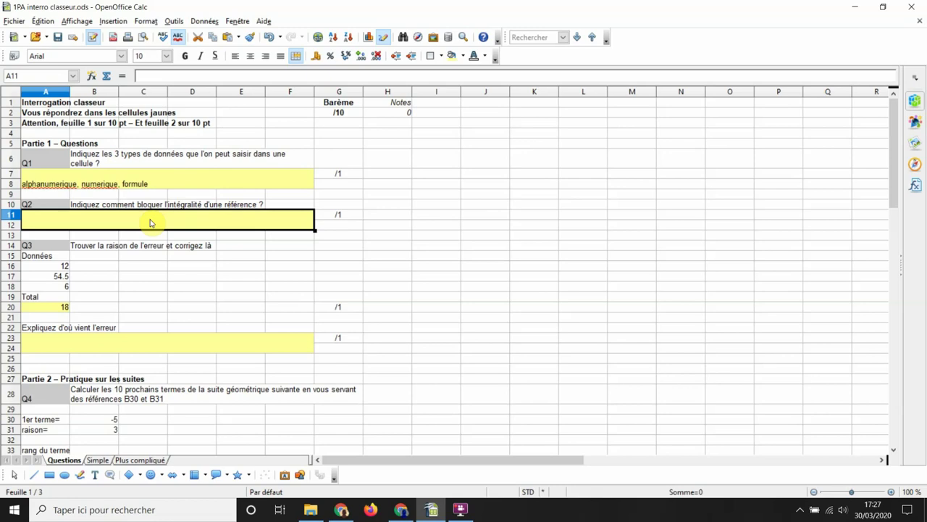
type("utiliser")
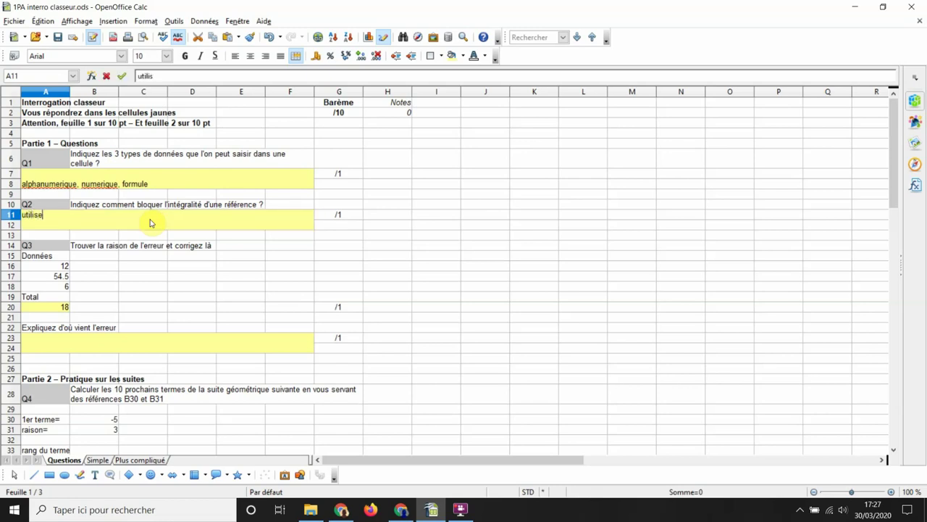
key("BackSpace")
key("BackSpace")
type("ation ")
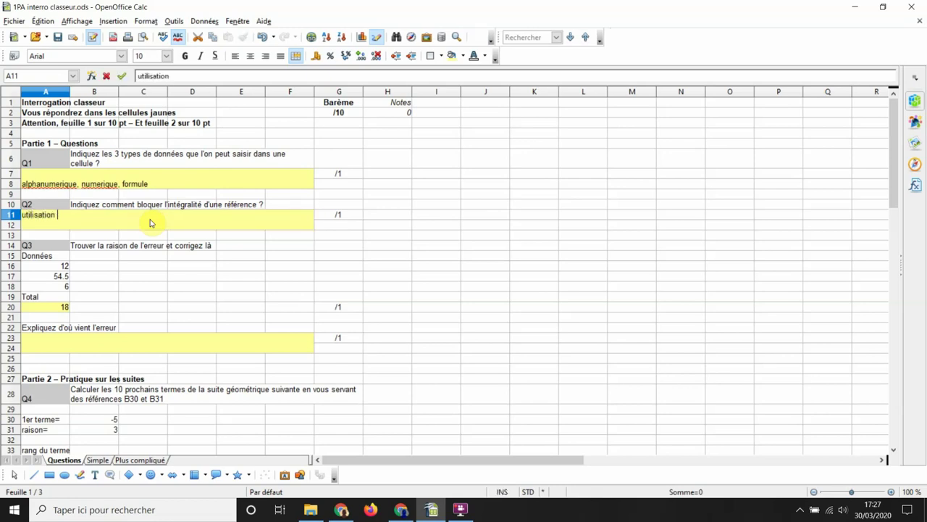
type("du $")
key("BackSpace")
type("$")
key("Return")
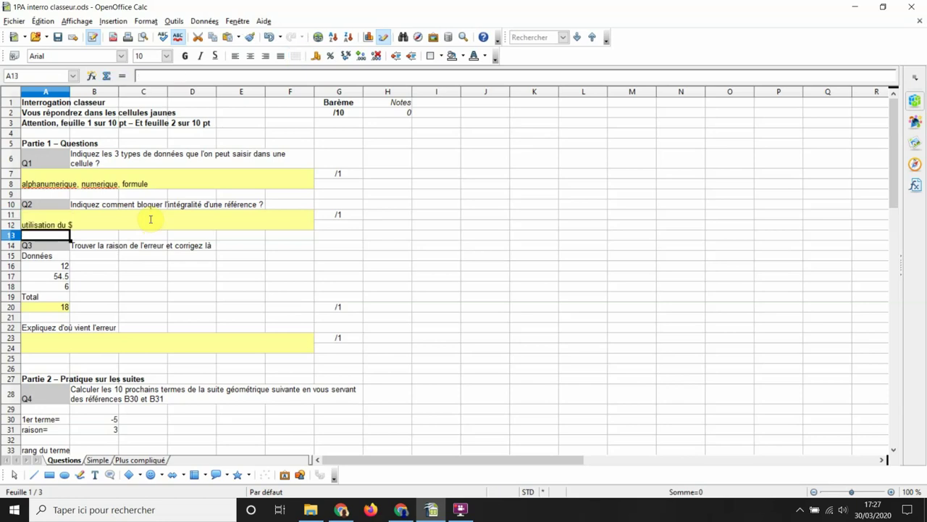
Step: Extend the Q2 answer in A11 with the reference examples ", $A1, A$1, $A$1"
left_click(134, 222)
left_click(212, 76)
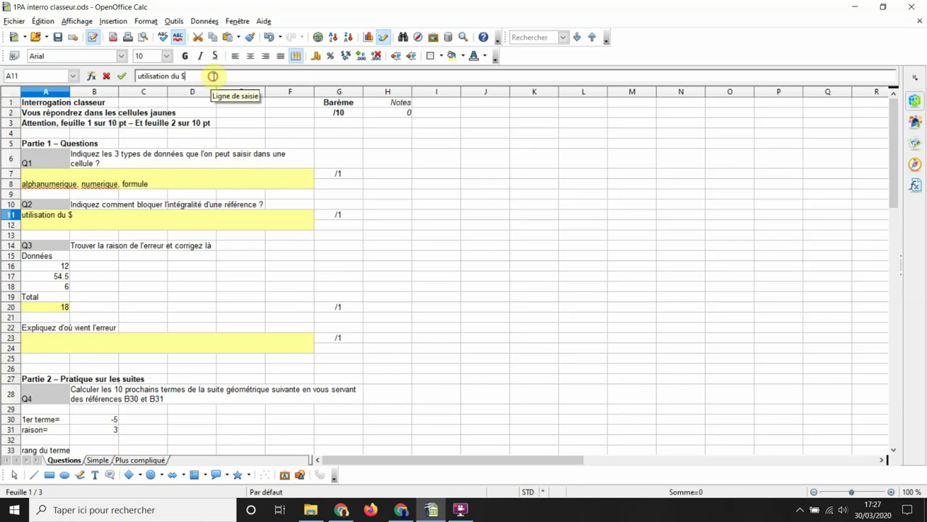
type(",")
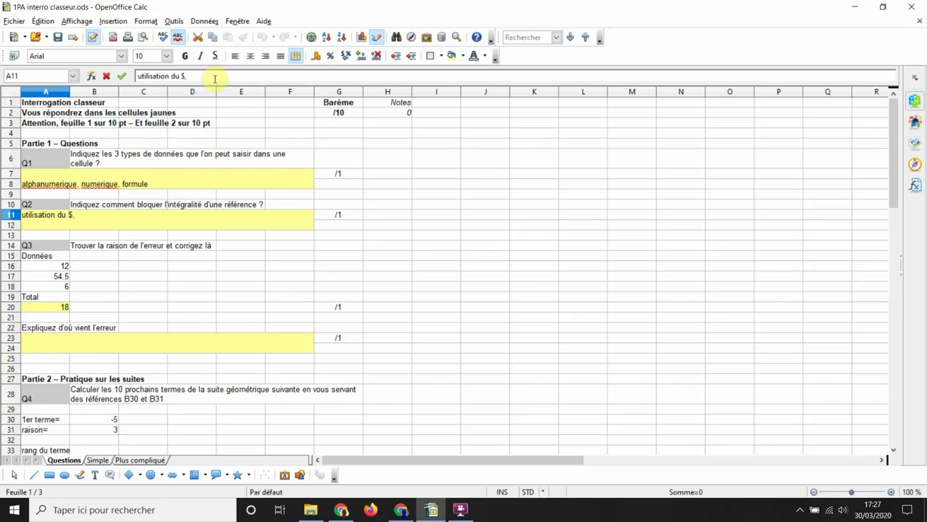
type(" $A1, A$1,")
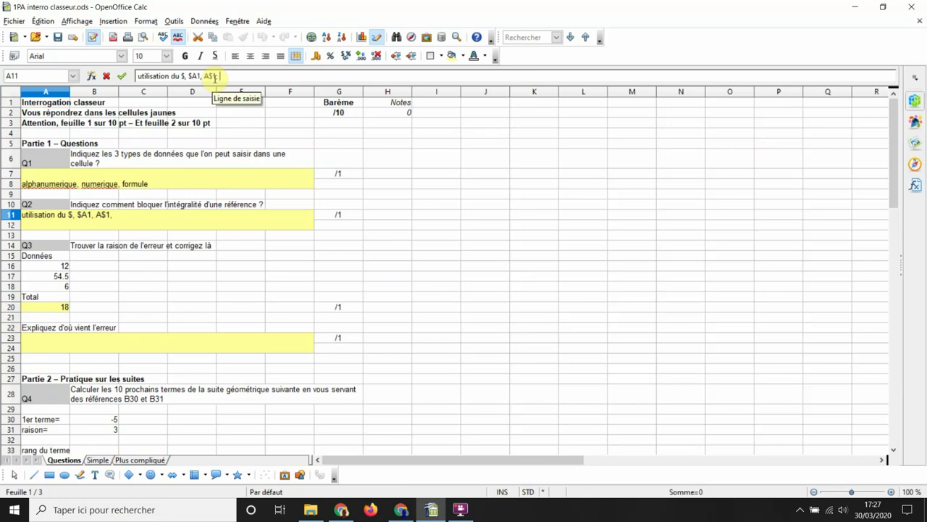
type(" $")
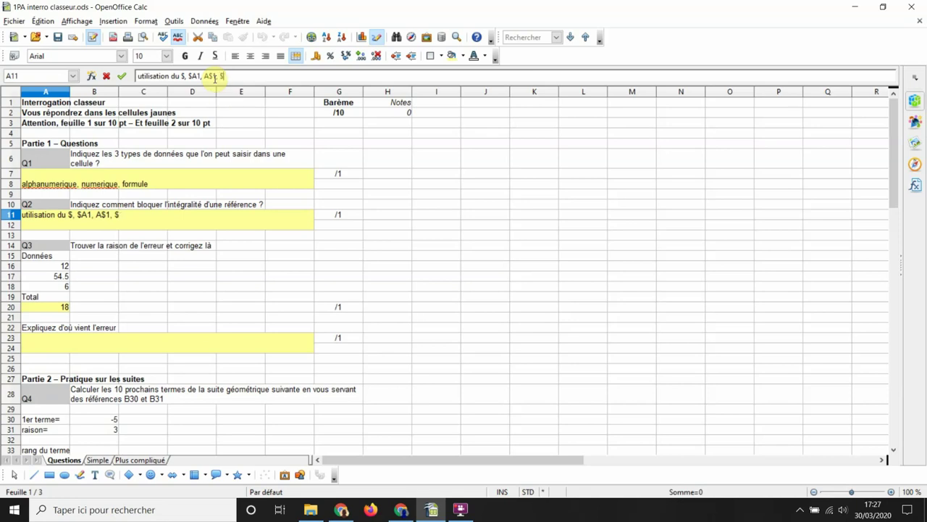
type("A$1")
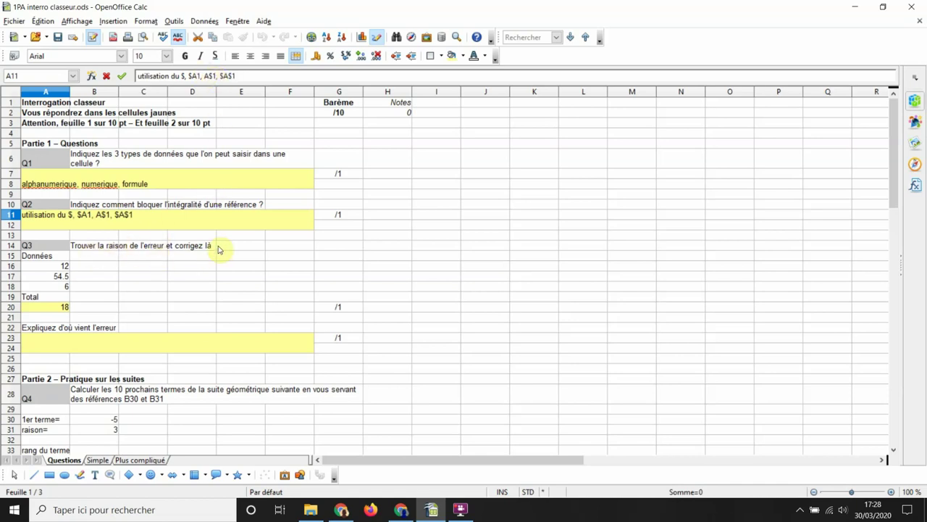
Step: Examine the total formula in A20 and each data value in A16 to A18 to find the source of the Q3 error
left_click(60, 307)
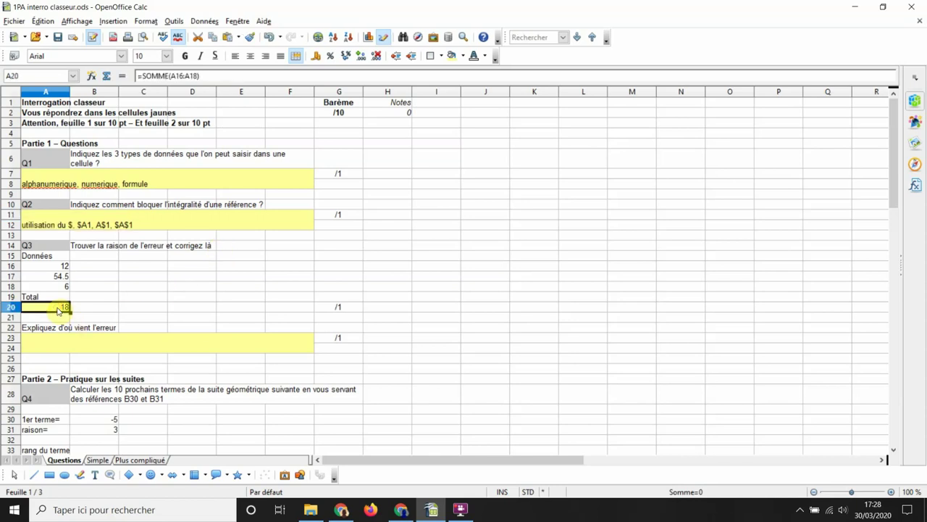
left_click(62, 266)
left_click(62, 277)
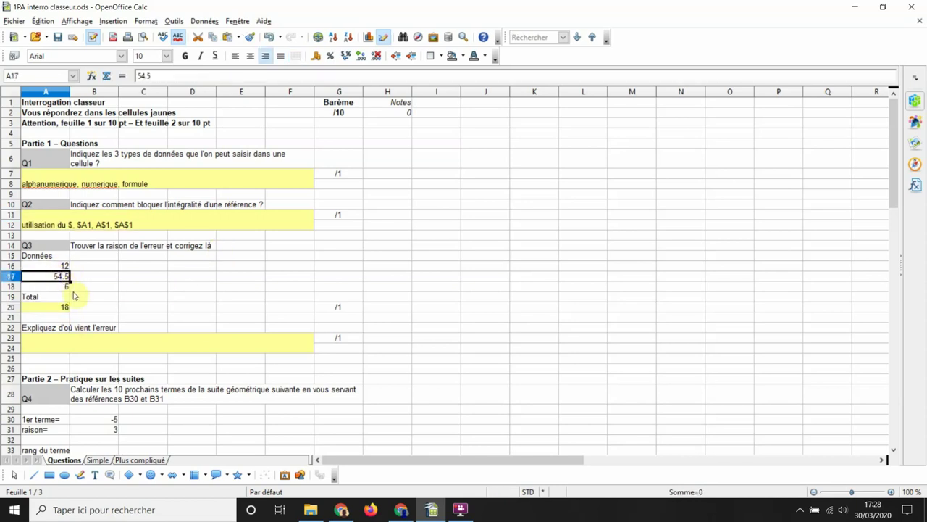
left_click(59, 286)
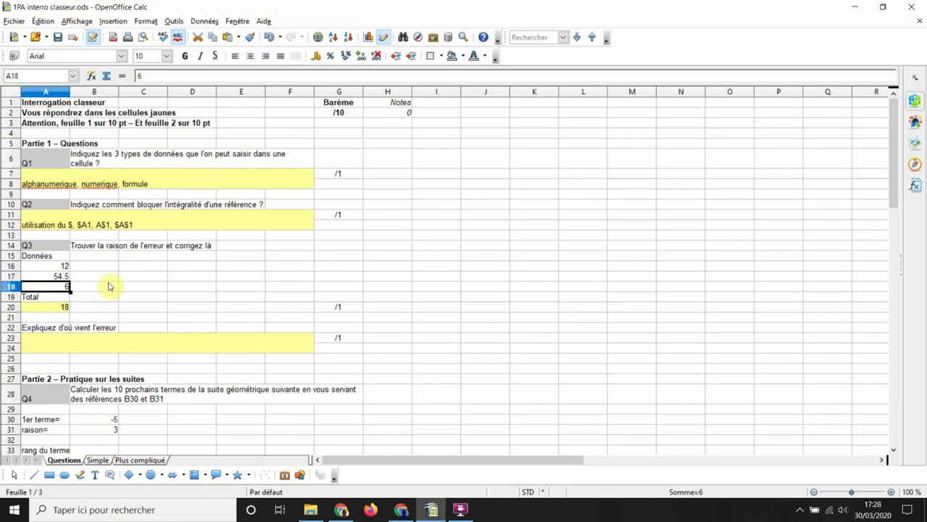
left_click(50, 279)
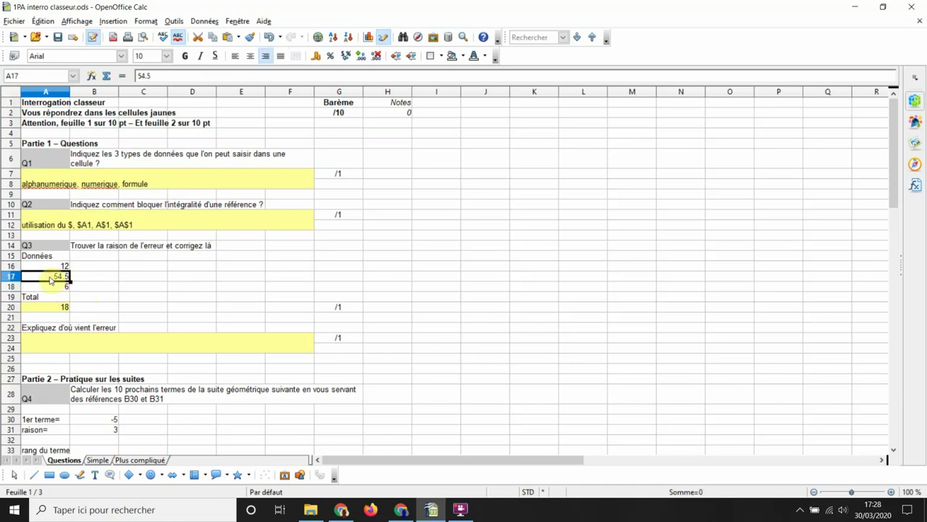
left_click(47, 309)
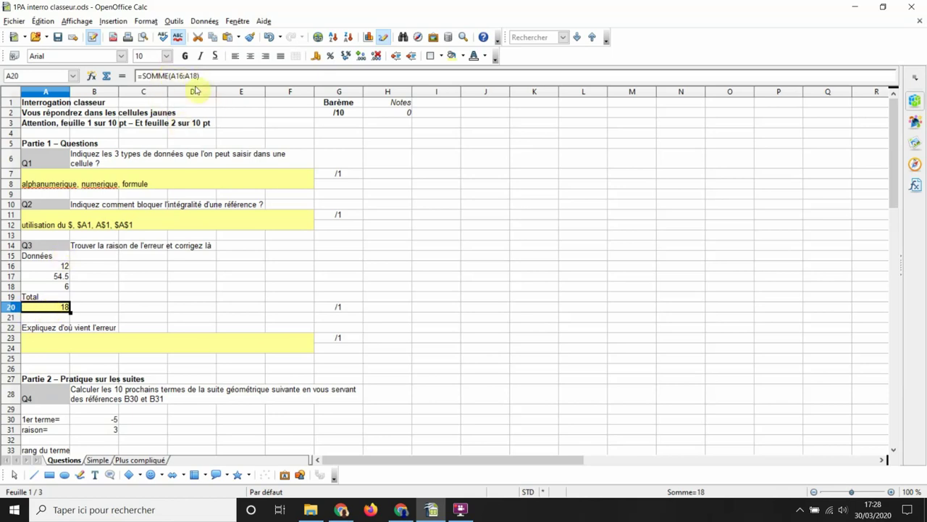
left_click(40, 269)
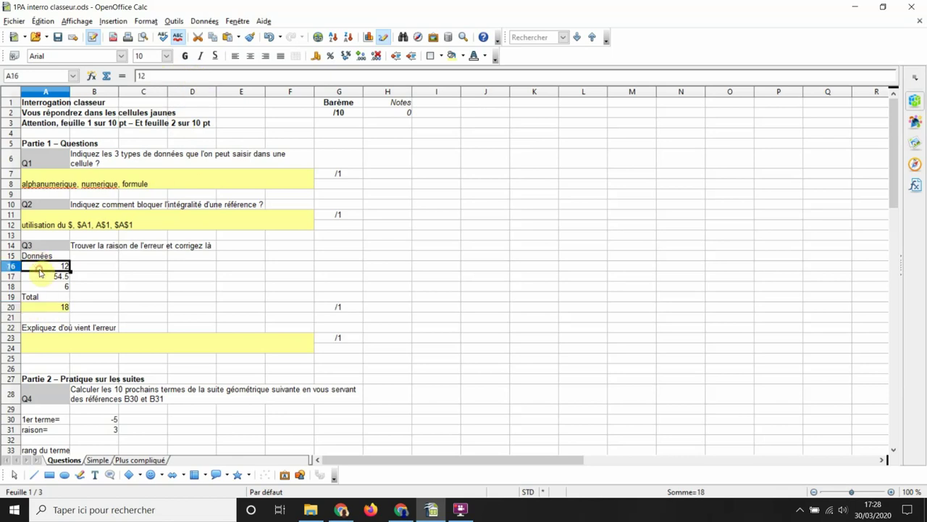
left_click(51, 276)
left_click(52, 286)
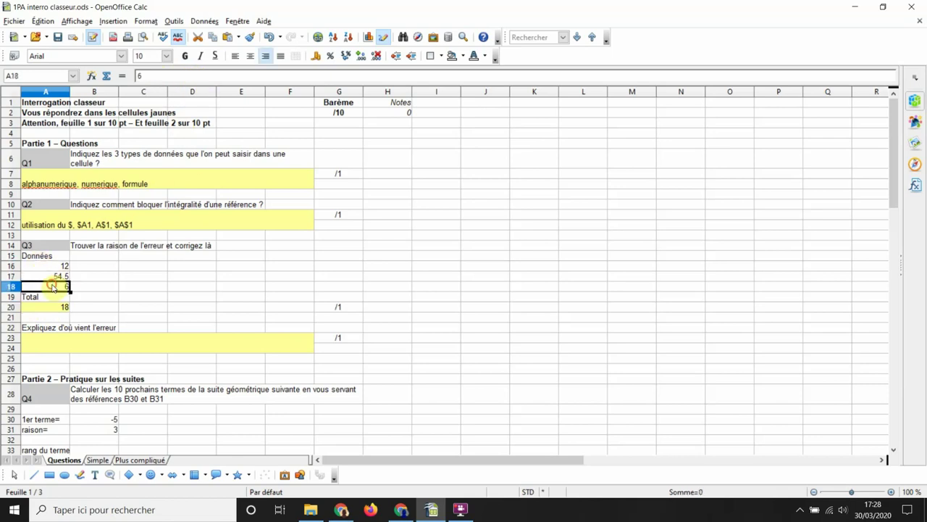
left_click(54, 308)
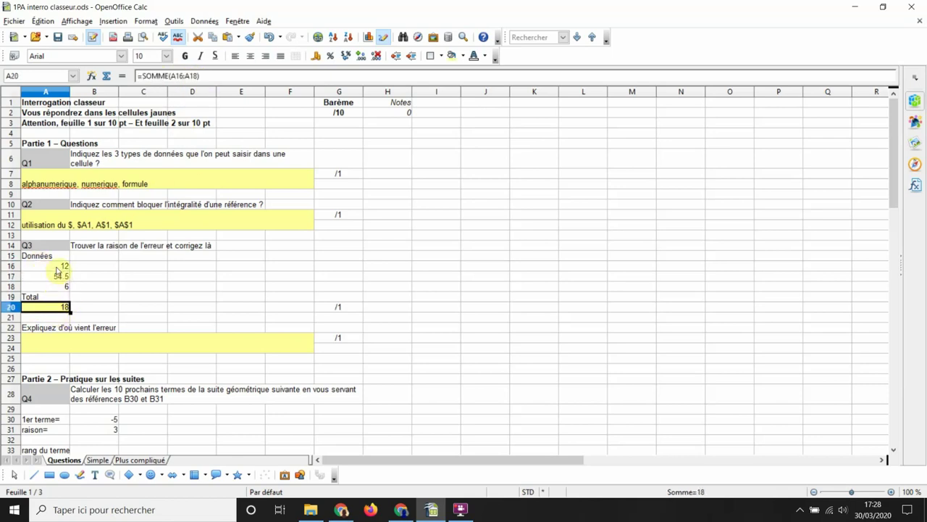
left_click_drag(57, 270, 54, 287)
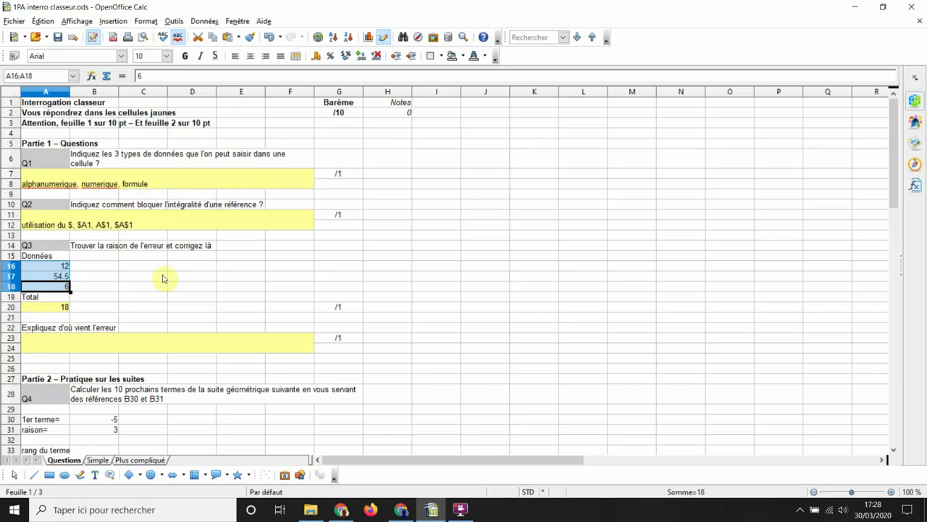
Step: Correct the value in A17 to 54,5, replacing the decimal point with a comma
left_click(47, 277)
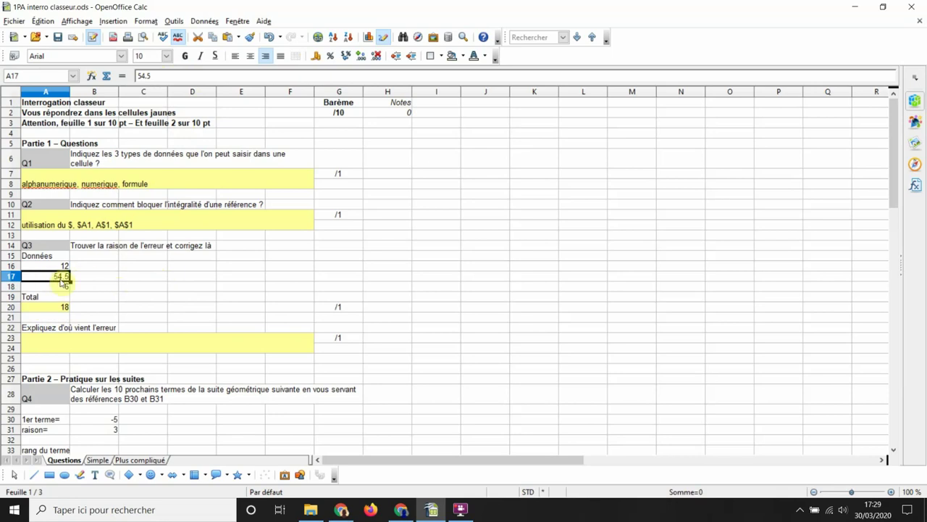
scroll(64, 282, "up", 5)
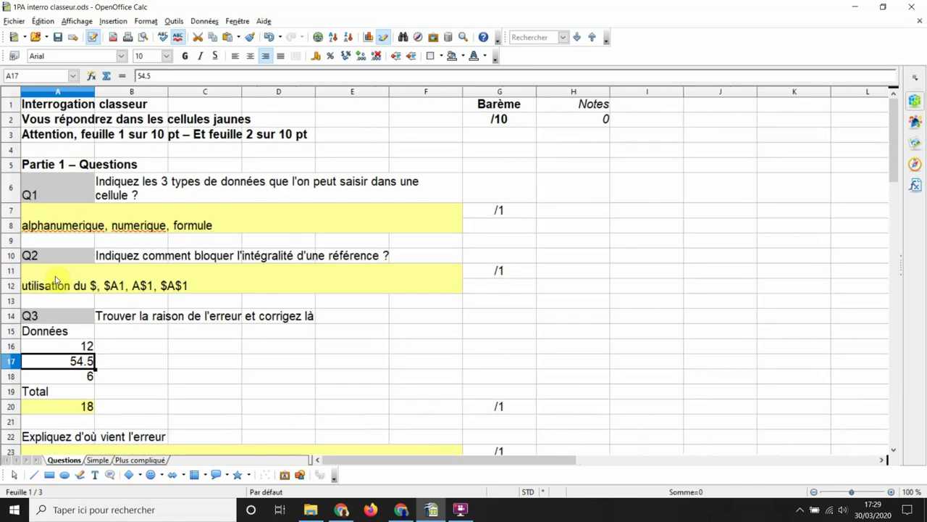
scroll(90, 355, "down", 1)
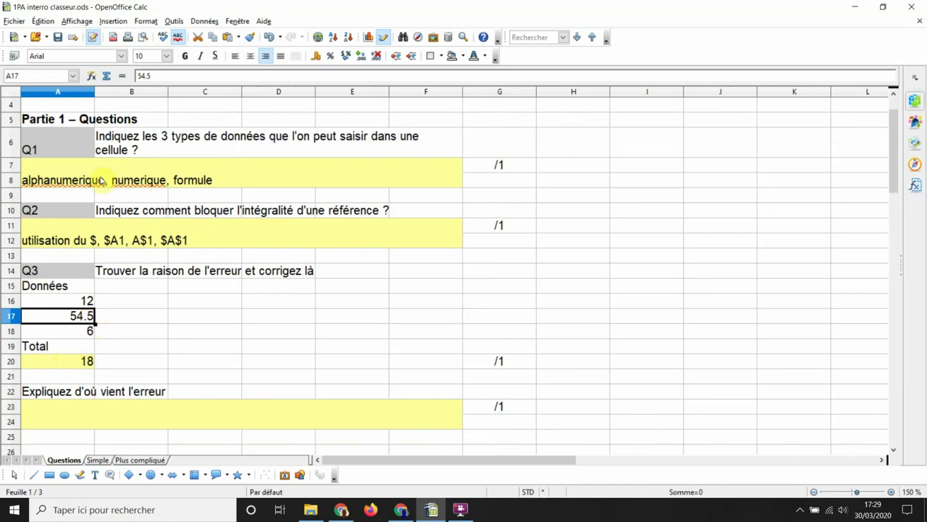
left_click(157, 75)
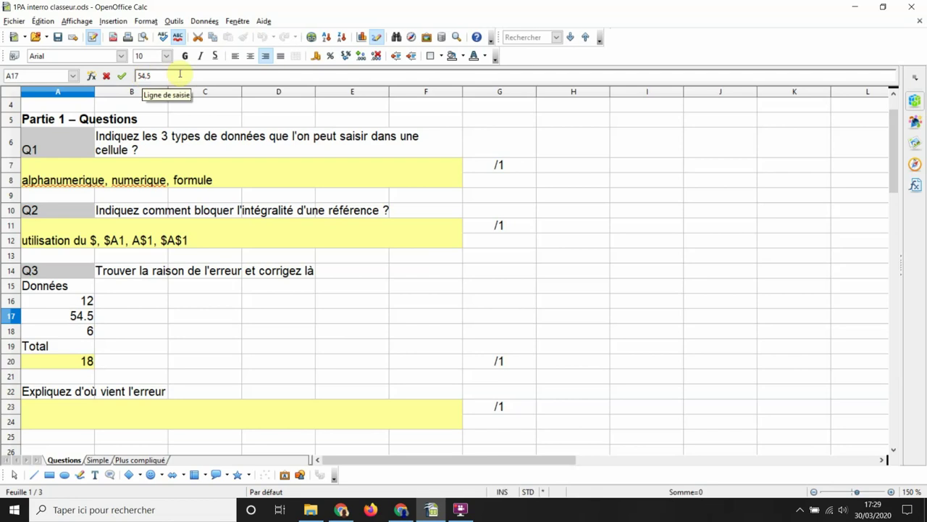
type(",")
key("Delete")
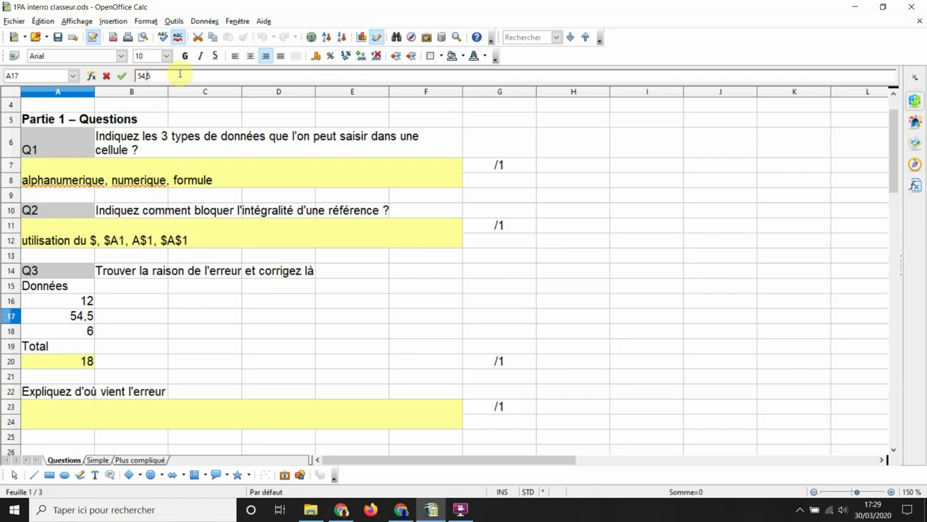
key("Return")
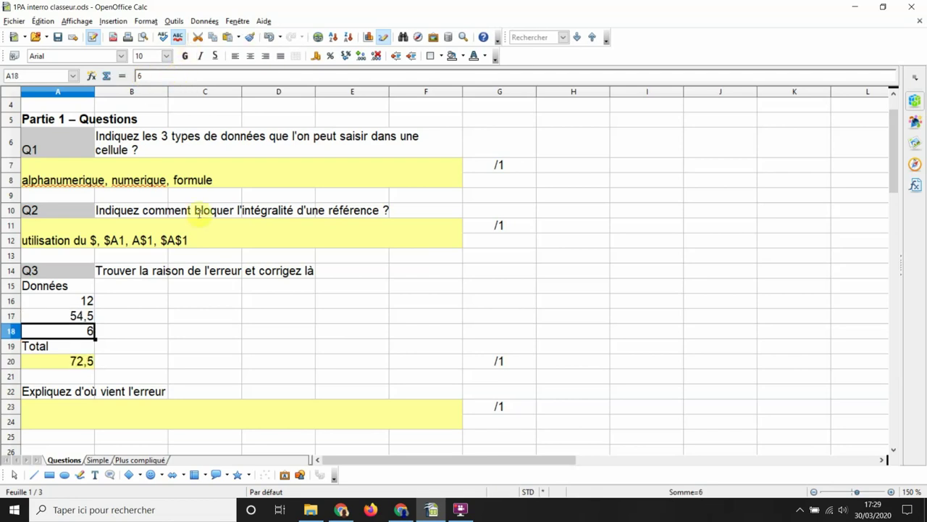
Step: Explain the Q3 error in the yellow cell A23 with "Separateur de décimale"
left_click(92, 425)
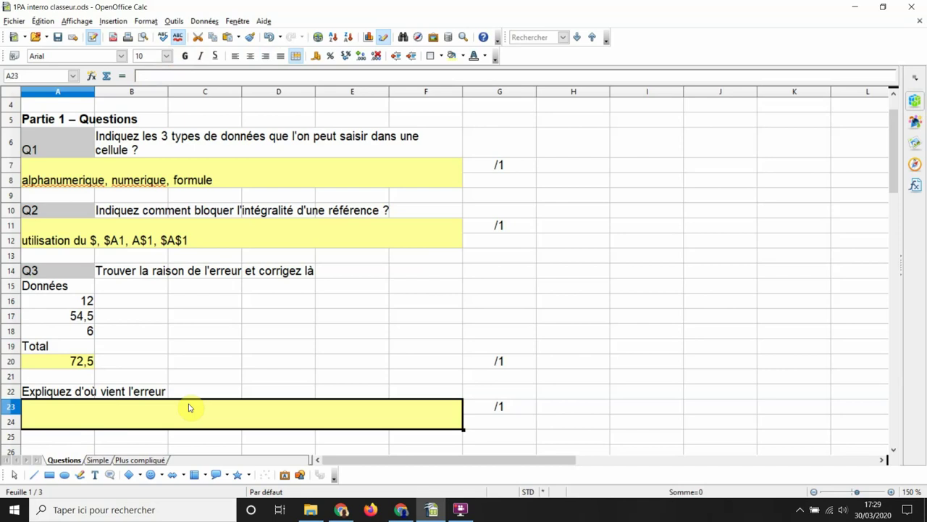
scroll(130, 371, "down", 2)
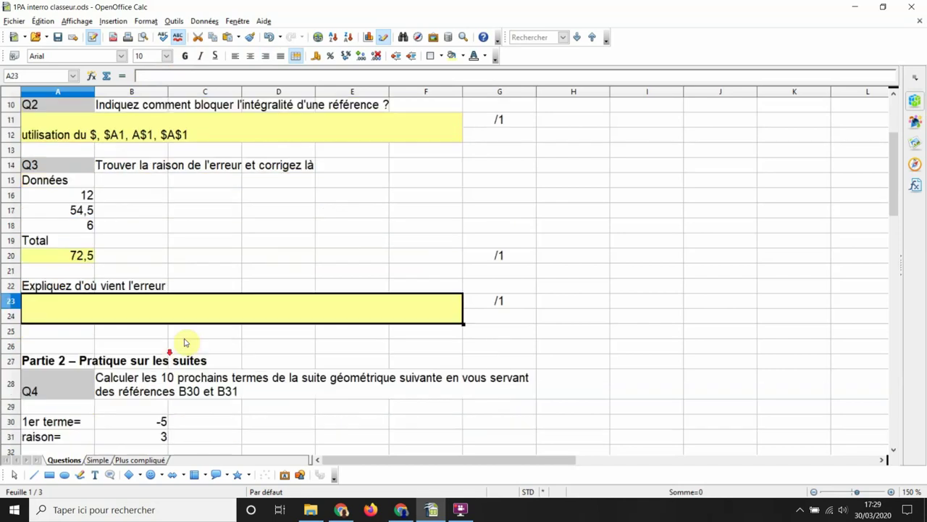
left_click(48, 256)
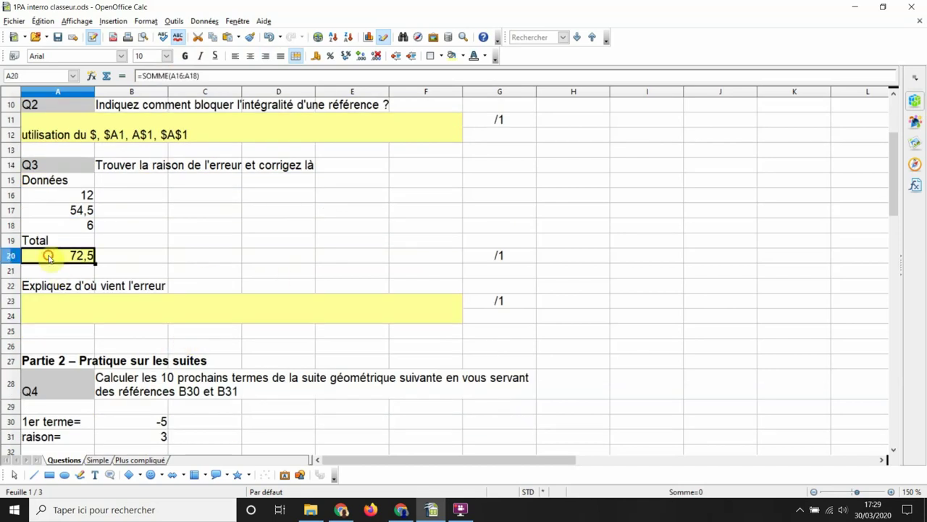
left_click(92, 306)
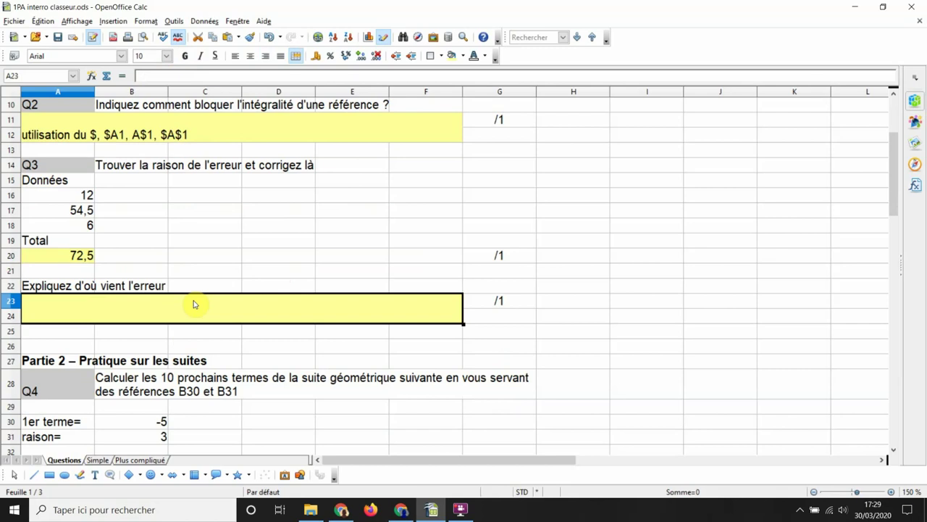
type("Separ")
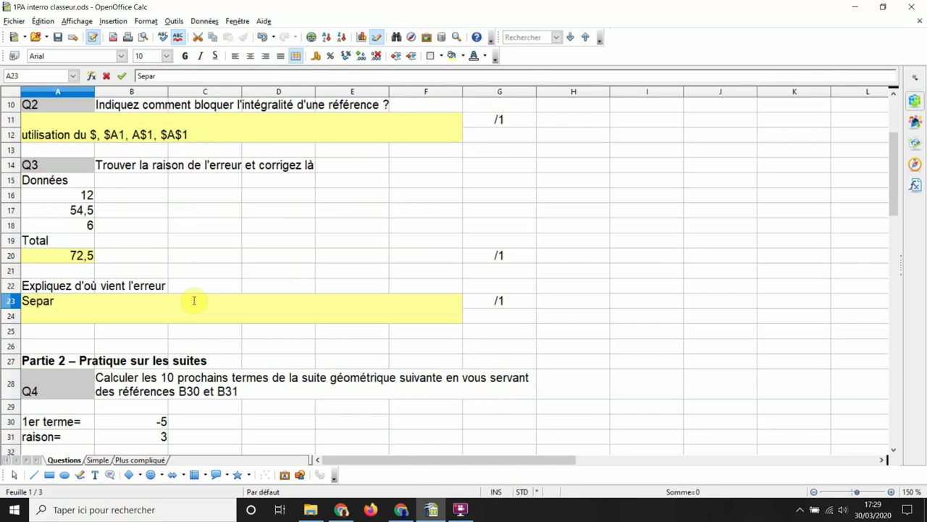
type("ateur d")
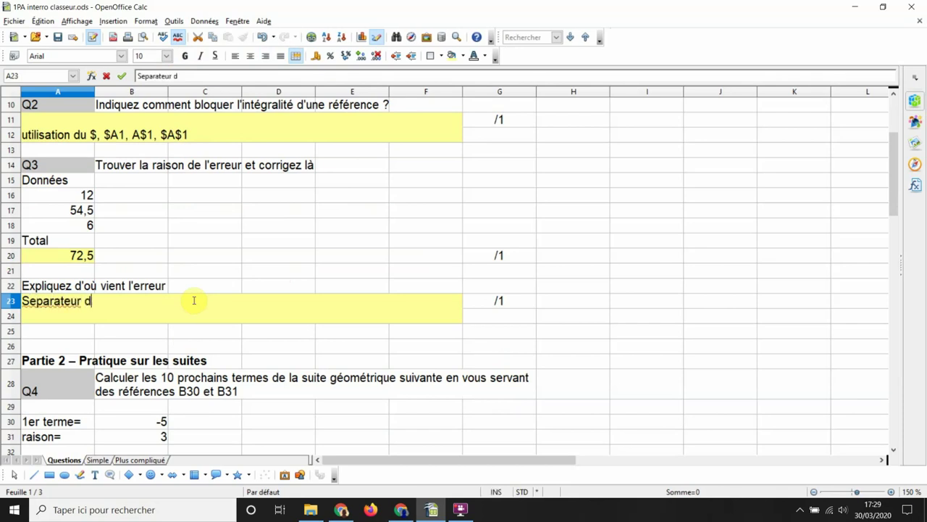
type("e décimale")
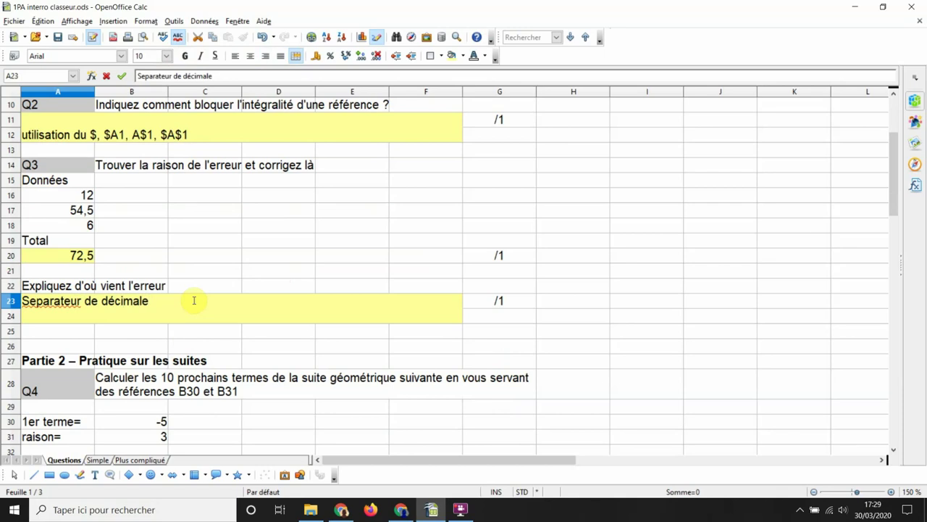
Step: Complete the Q3 explanation in A23 by adding " = , et non le ." after "Separateur de décimale"
type(" = , et non le .")
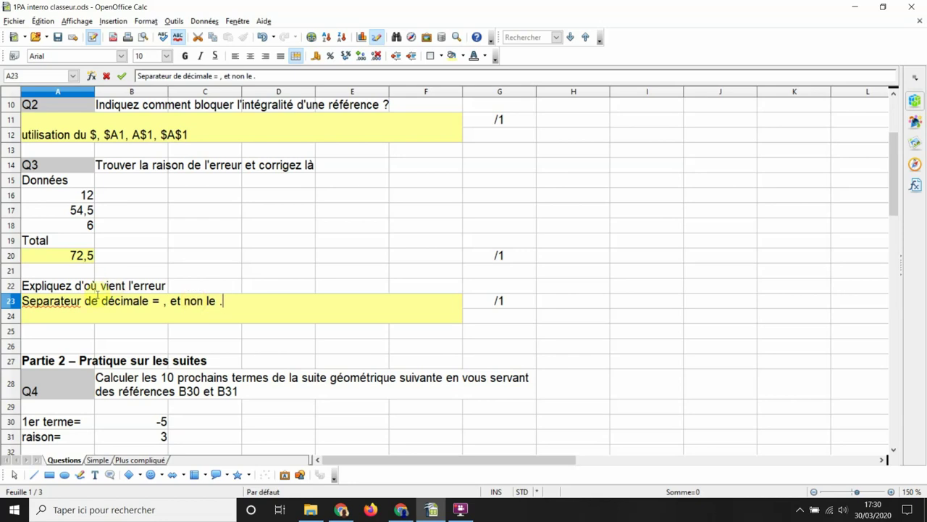
scroll(156, 285, "down", 4)
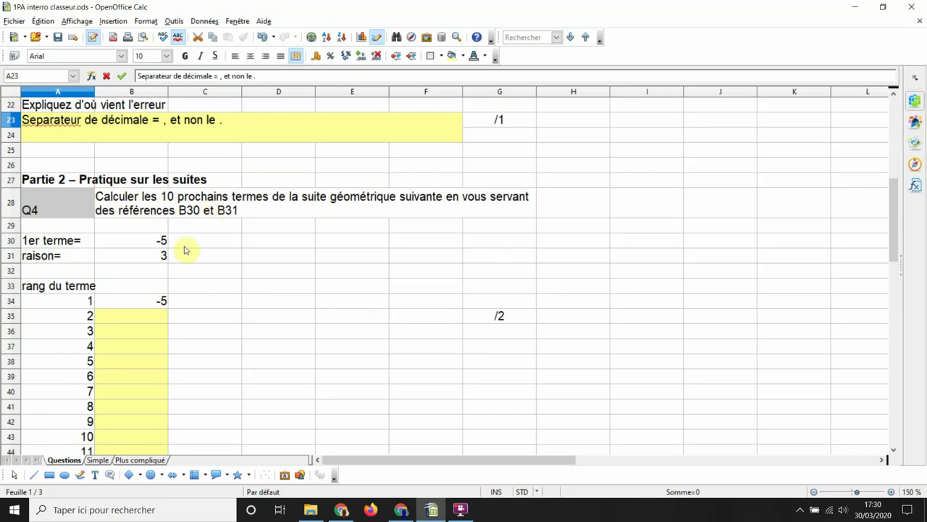
left_click(136, 244)
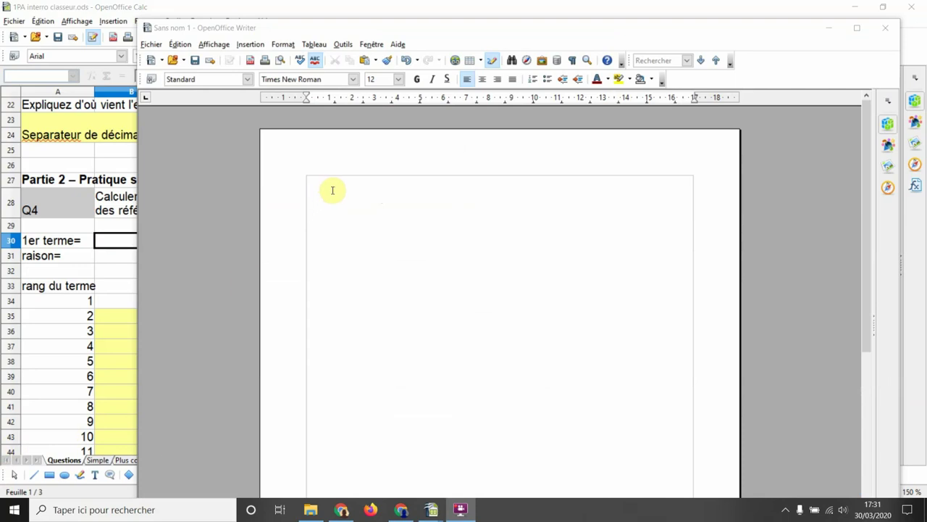
Step: In the blank Writer document, insert a formula object at the start of the page and maximize the document window
left_click(333, 27)
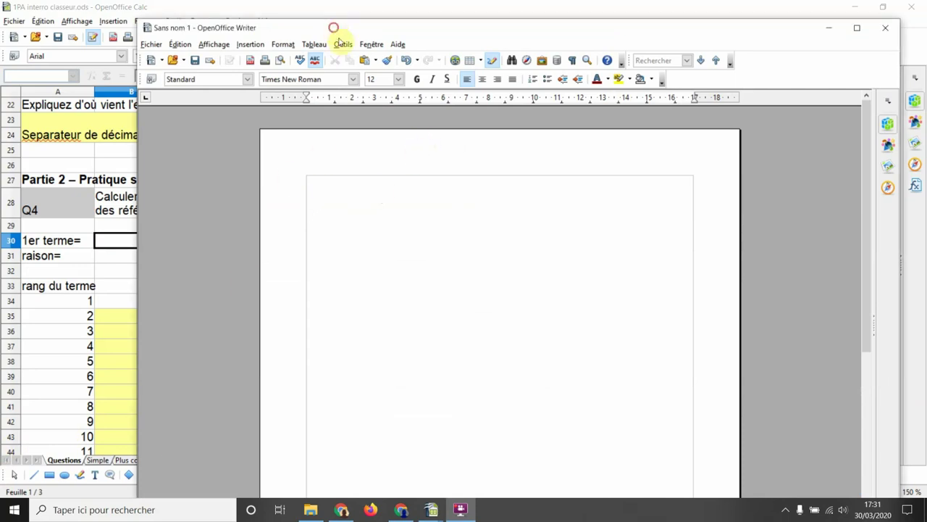
left_click_drag(334, 28, 314, 22)
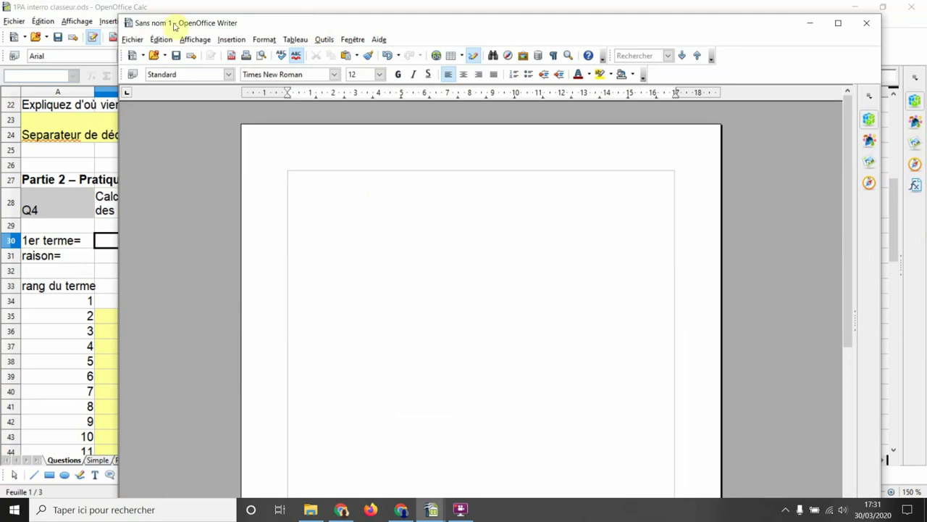
left_click(232, 39)
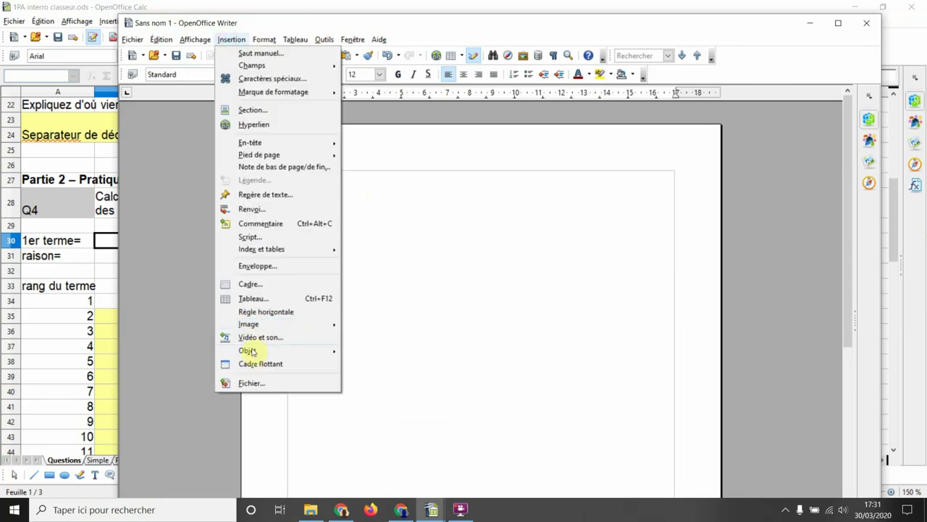
mouse_move(268, 351)
left_click(363, 380)
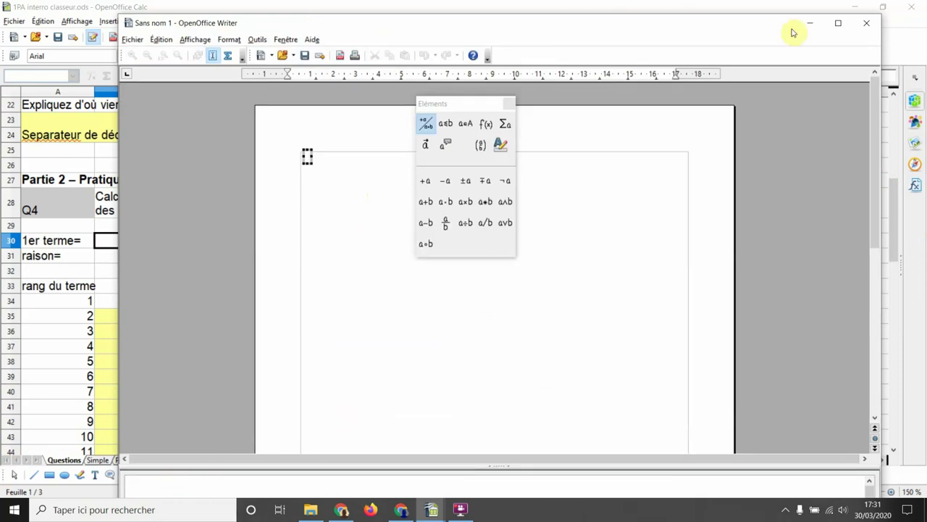
left_click(838, 22)
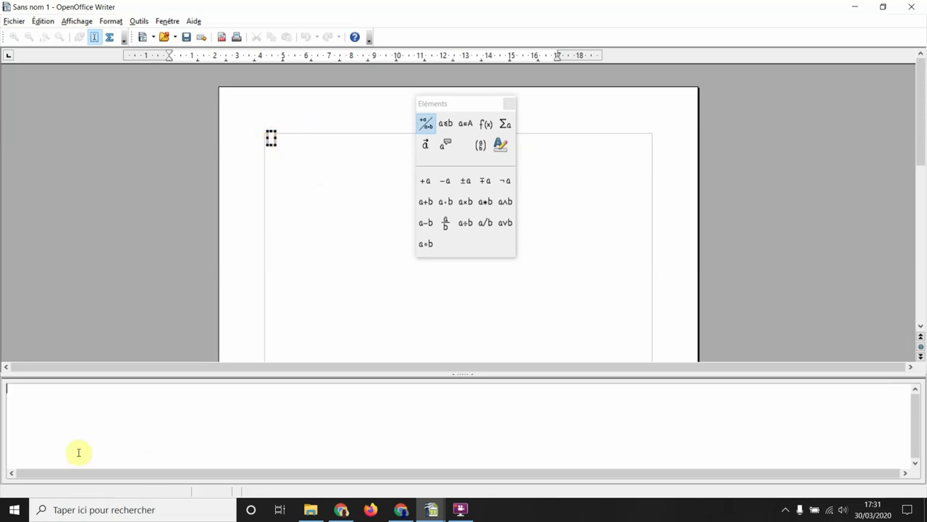
Step: Write the geometric sequence relation U_{n+1}=U_n * q in the formula object and leave formula editing
left_click(58, 412)
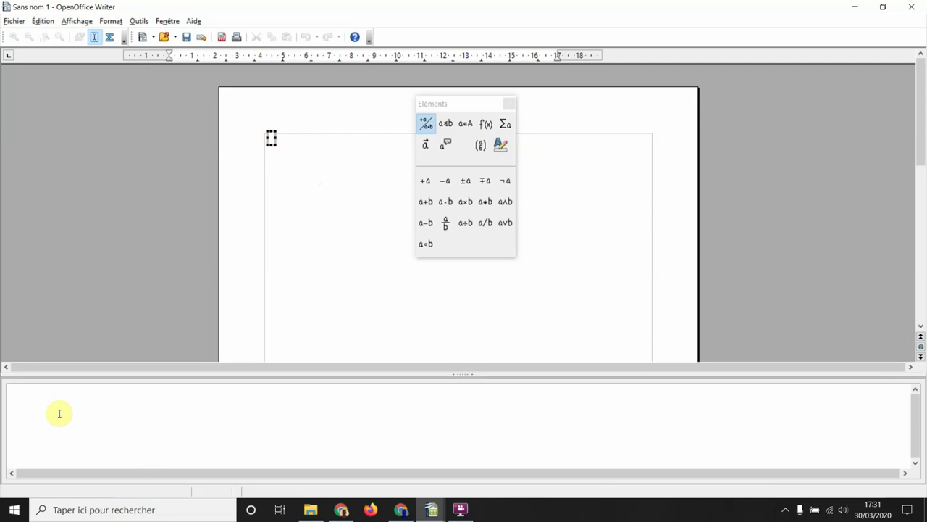
type("u")
key("BackSpace")
type("U_{n+1}=")
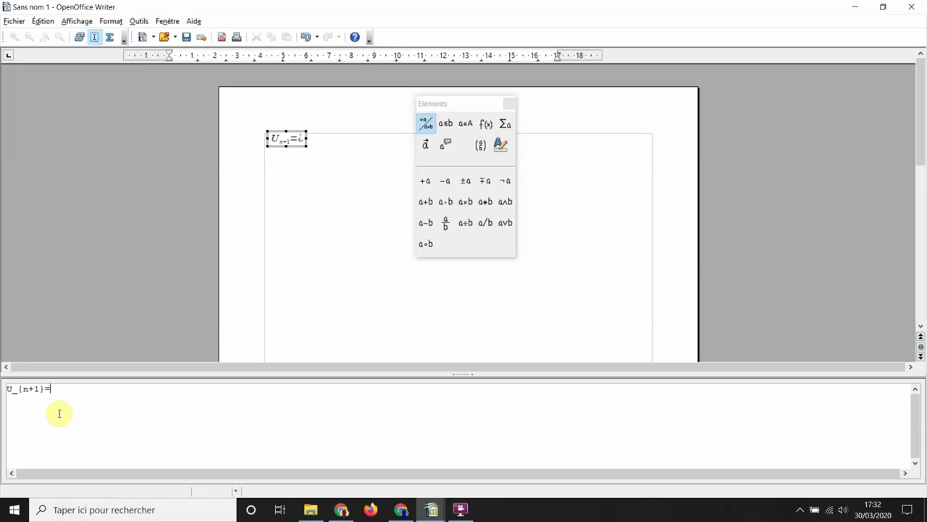
type("U_n *")
type("q")
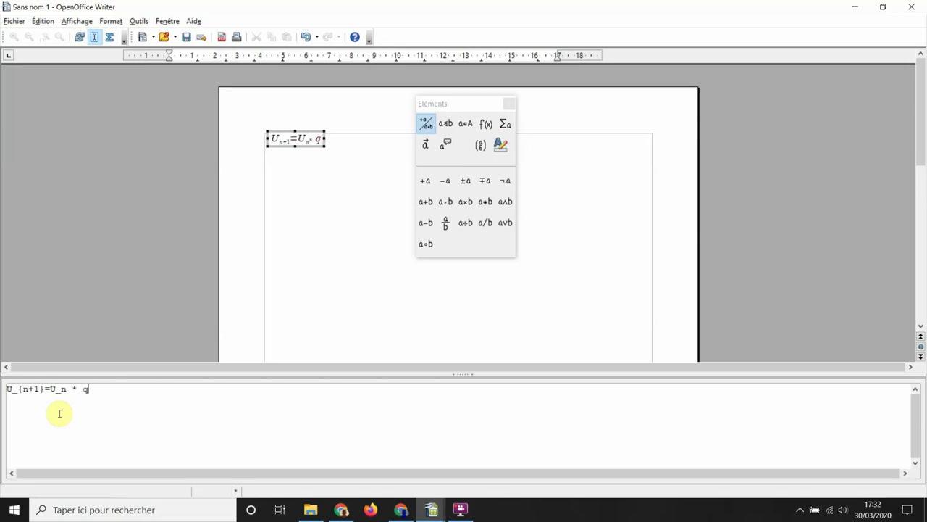
left_click(293, 213)
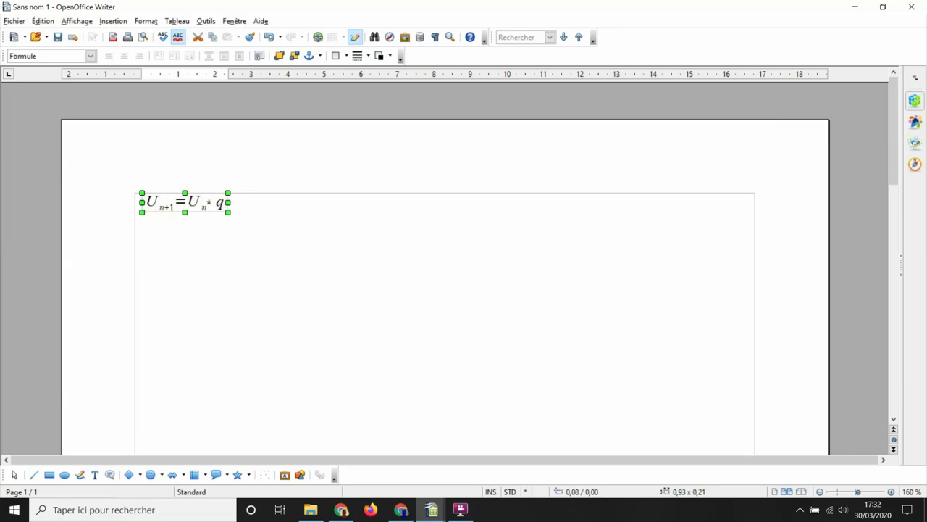
Step: Return to the Calc quiz and check how the first term in B34 is linked to the value in B30
left_click(855, 10)
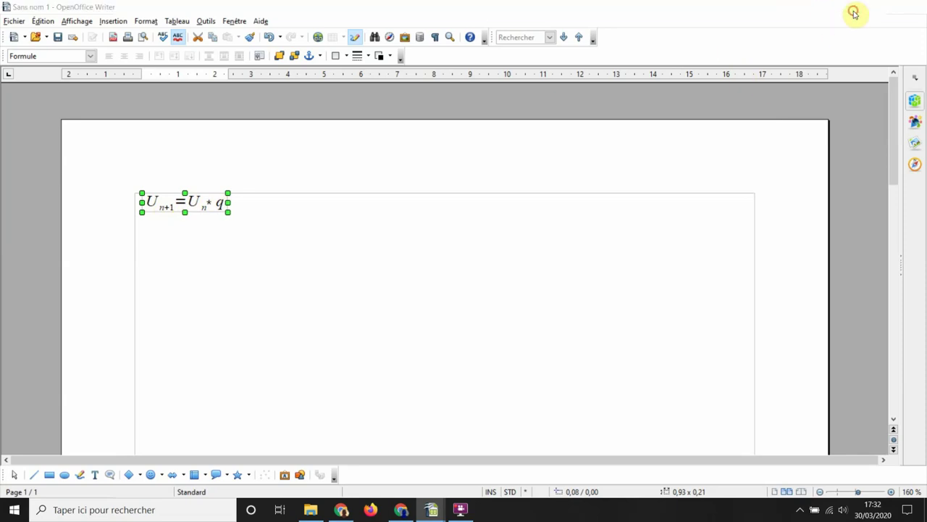
left_click(132, 322)
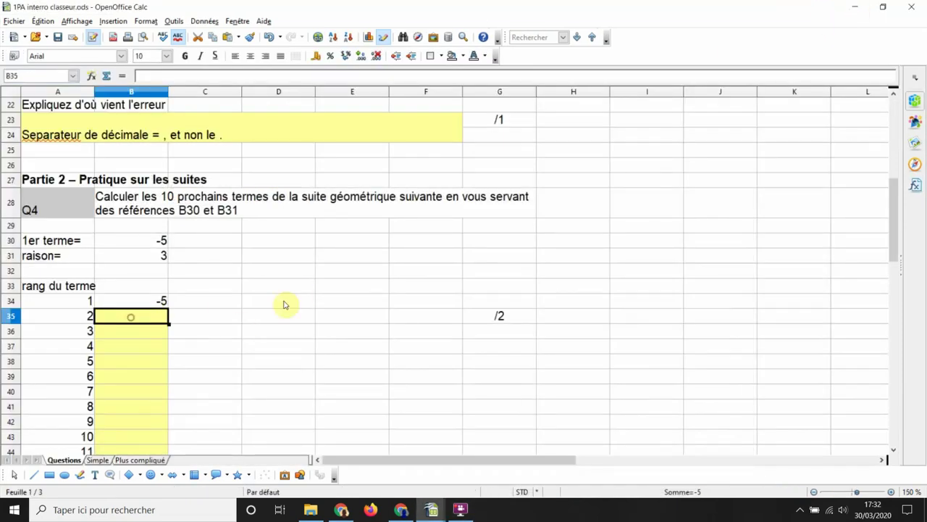
left_click(141, 302)
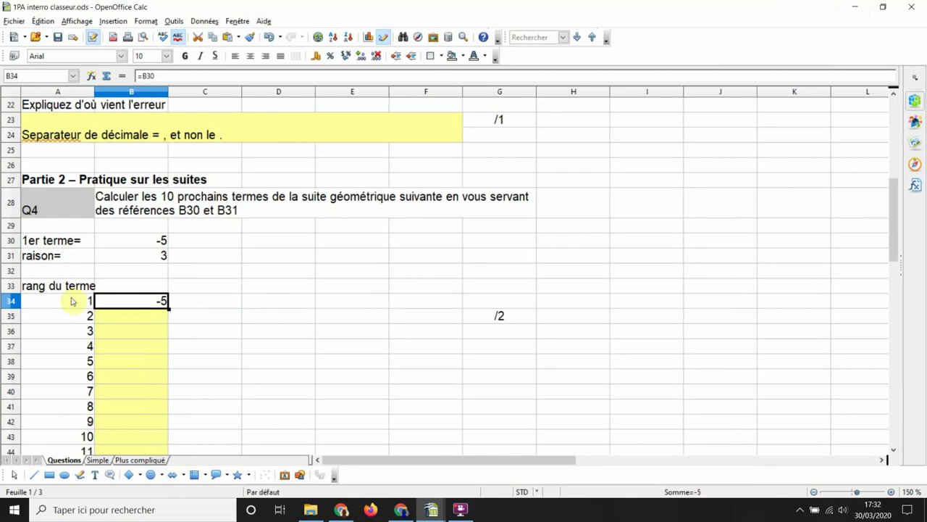
left_click(154, 243)
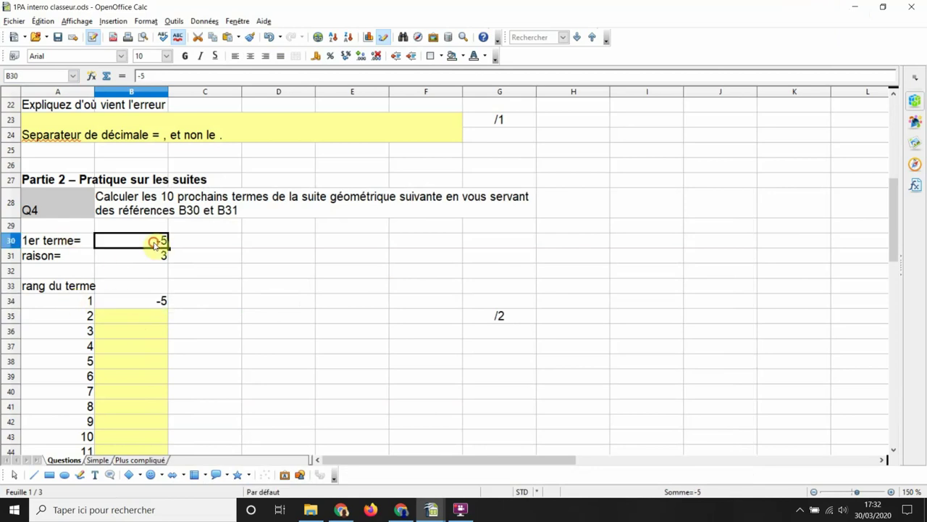
left_click(151, 301)
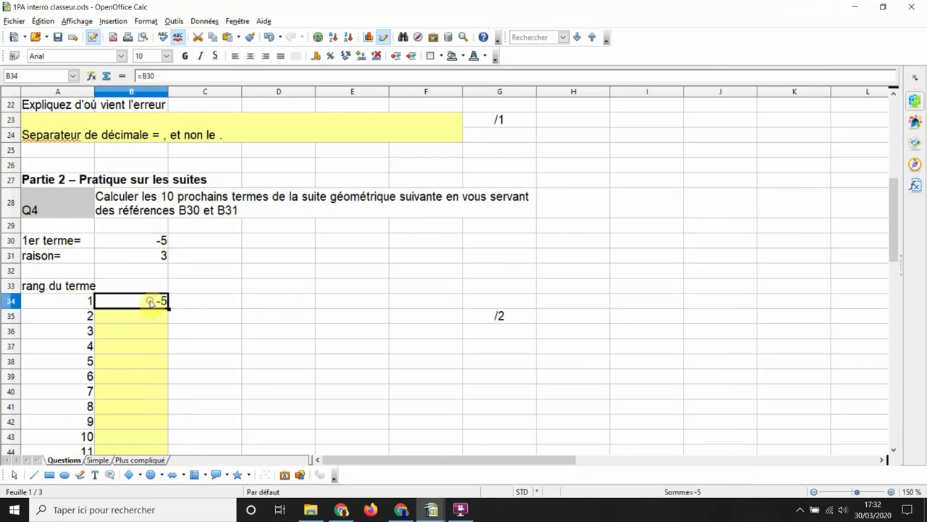
Step: Try calculating the second term in B35 with the formula =B30*B31
left_click(118, 318)
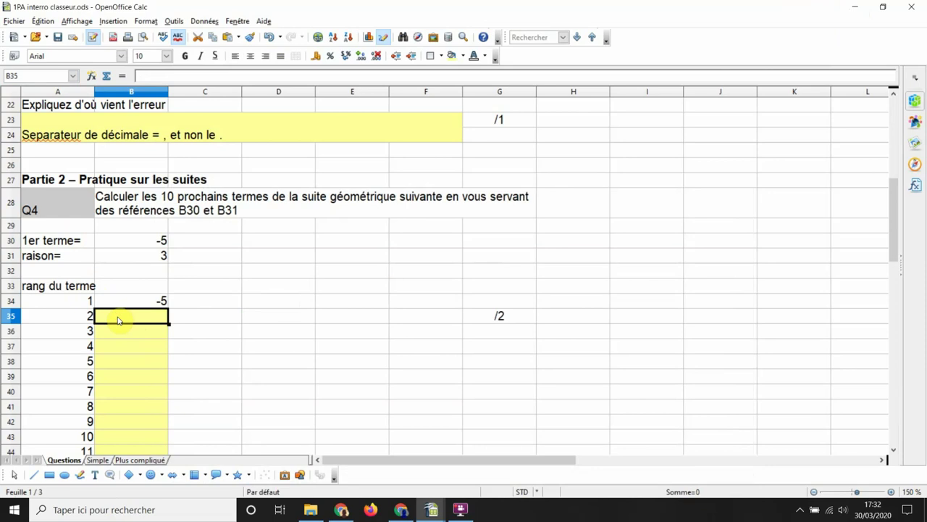
double_click(118, 318)
type("=")
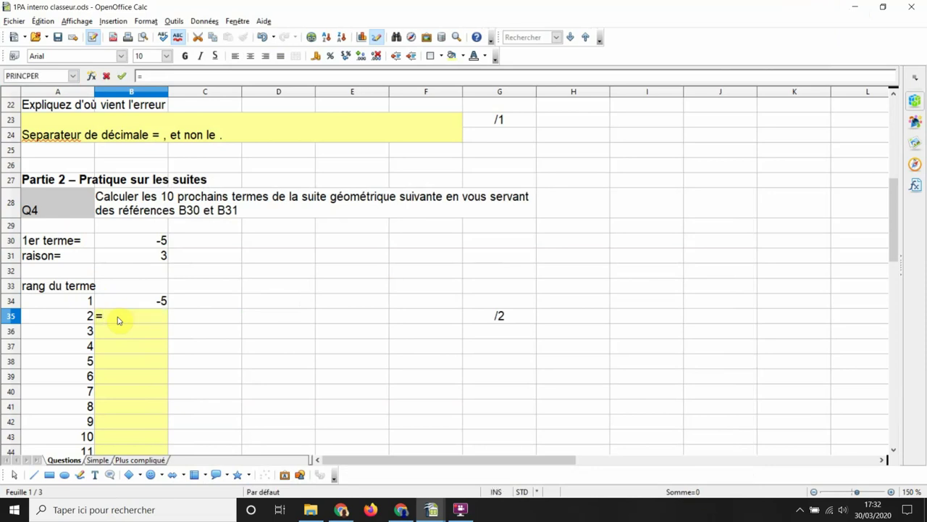
left_click(130, 244)
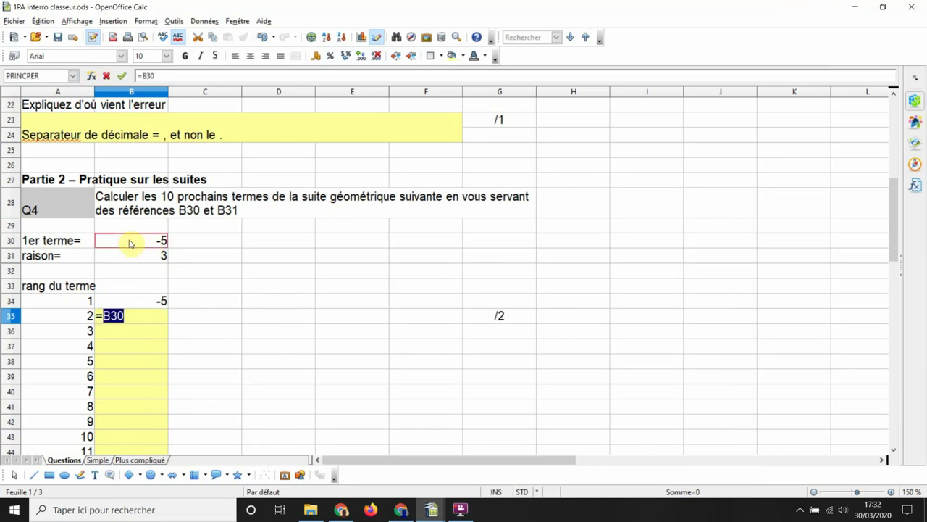
type("*")
left_click(135, 258)
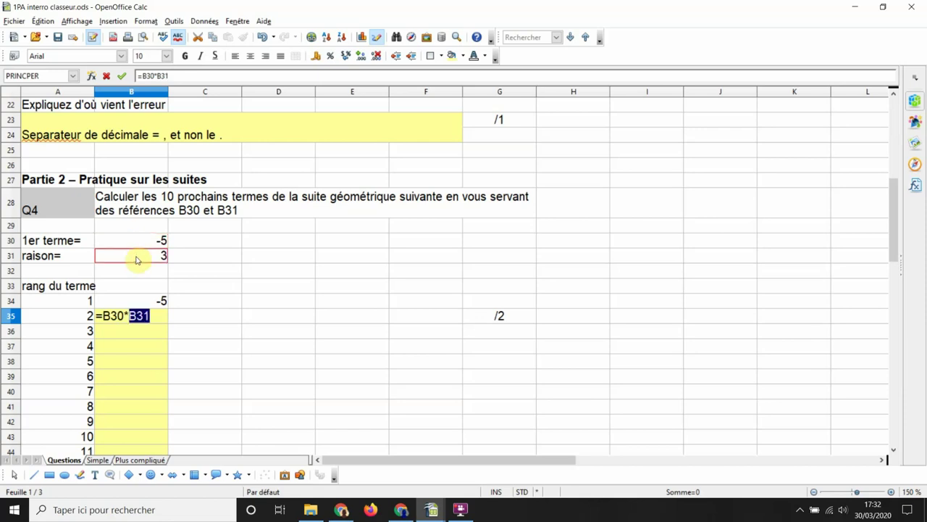
key("Return")
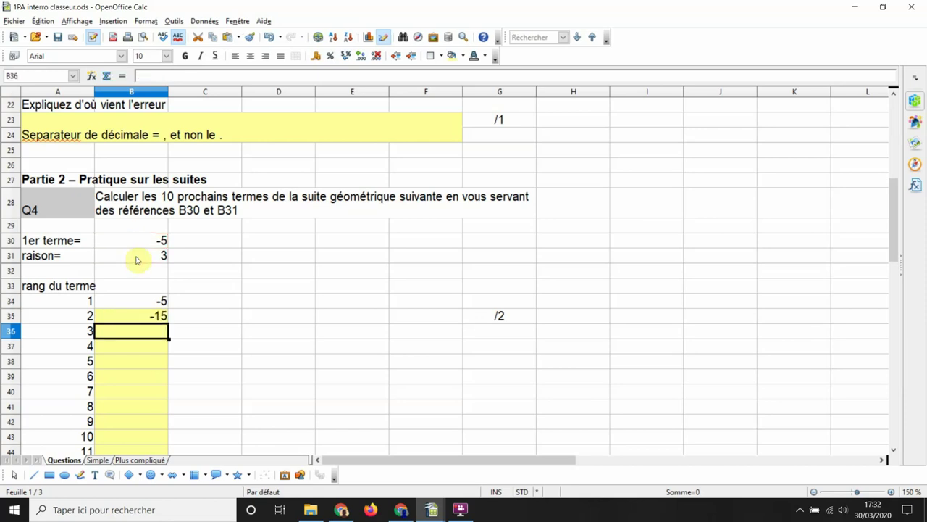
Step: Lock the row references in the B35 formula so that it reads =B$30*B$31
left_click(154, 317)
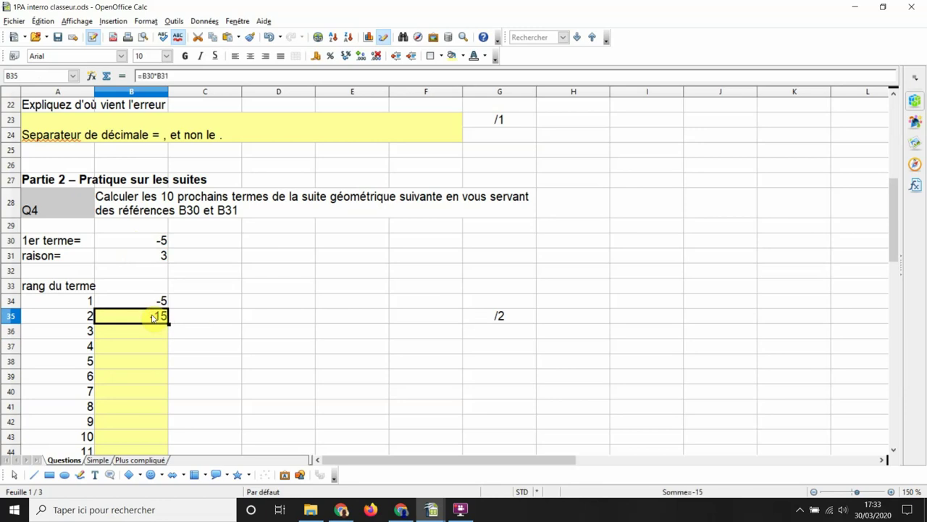
scroll(195, 321, "down", 2)
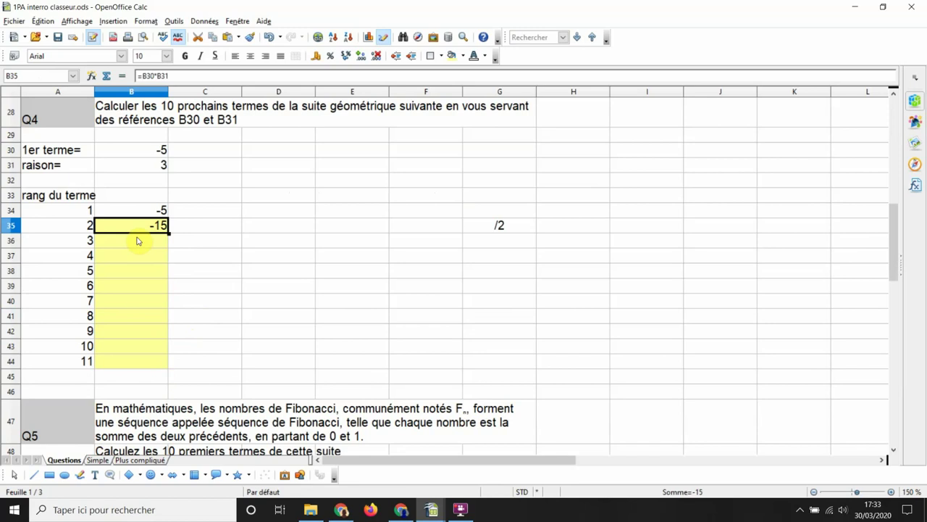
scroll(284, 276, "up", 1)
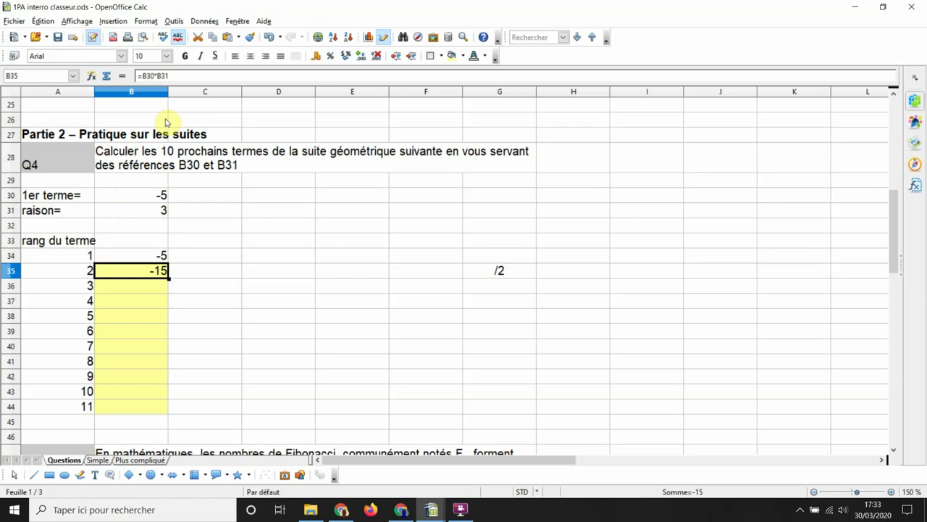
left_click(143, 75)
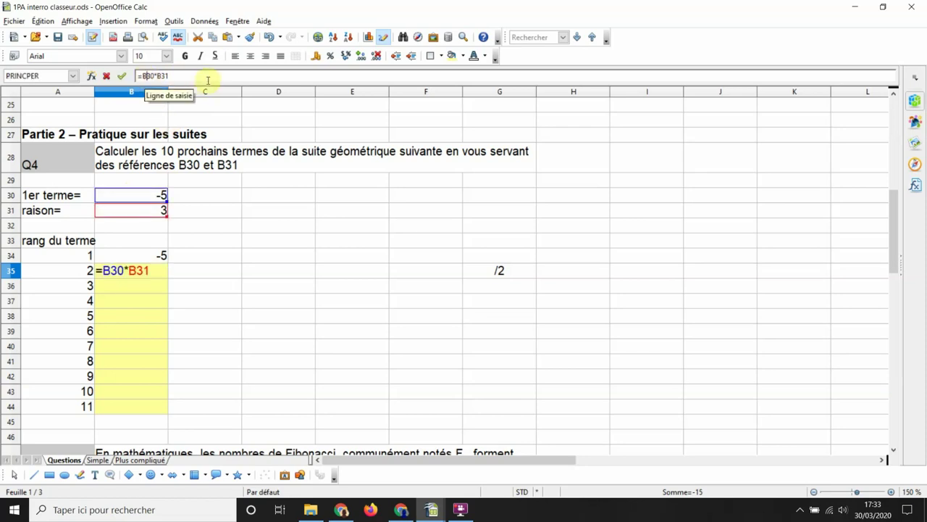
type("$")
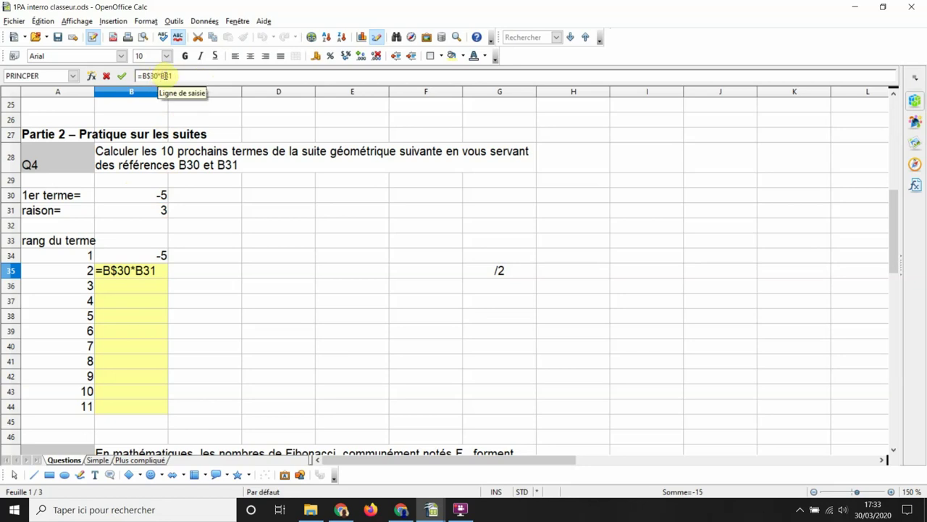
type("$")
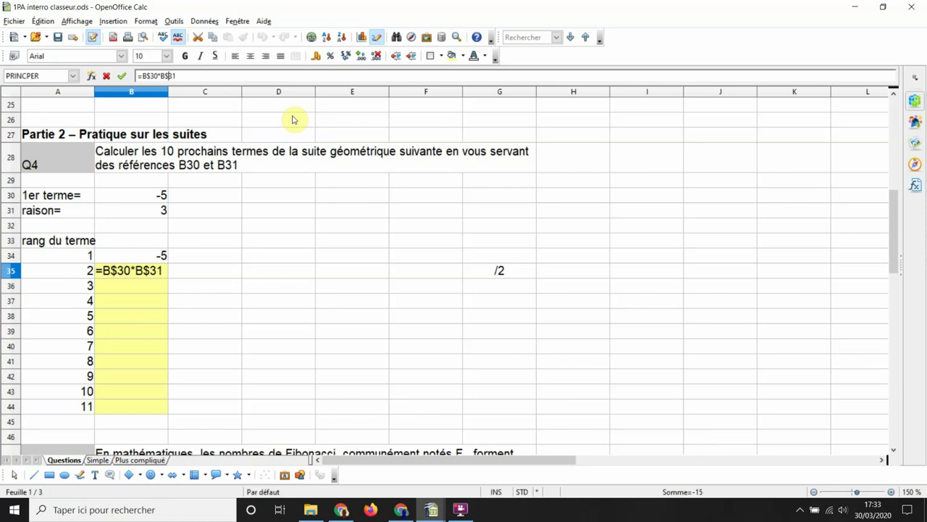
key("Return")
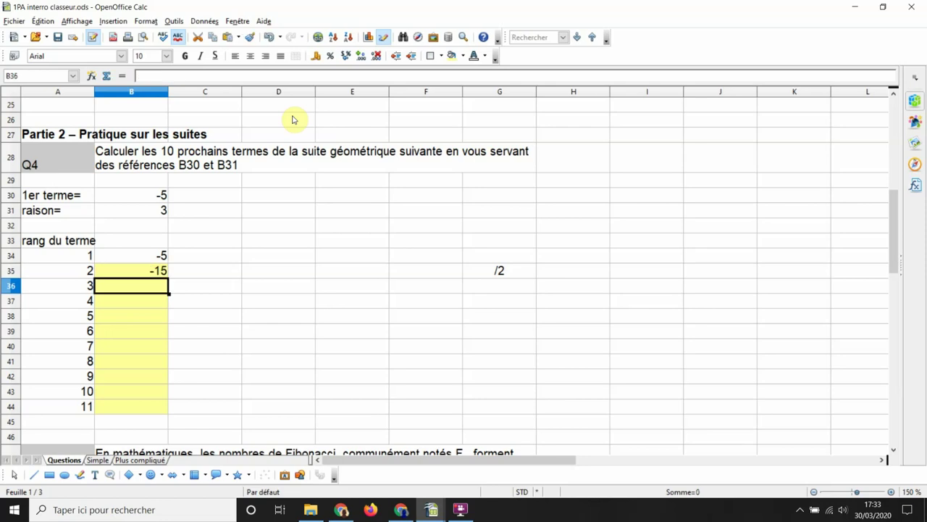
Step: Try filling the B35 formula down through B44 for terms 3 to 11
left_click(145, 271)
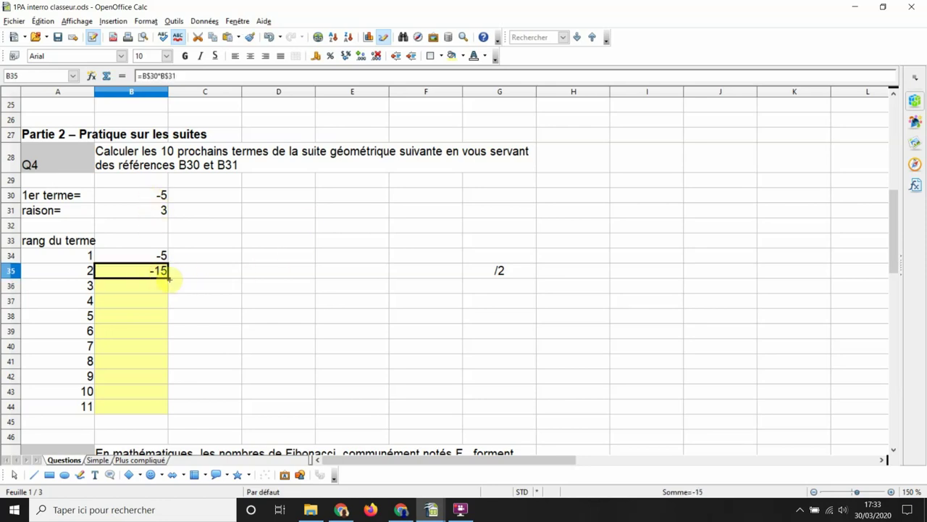
left_click_drag(169, 279, 165, 410)
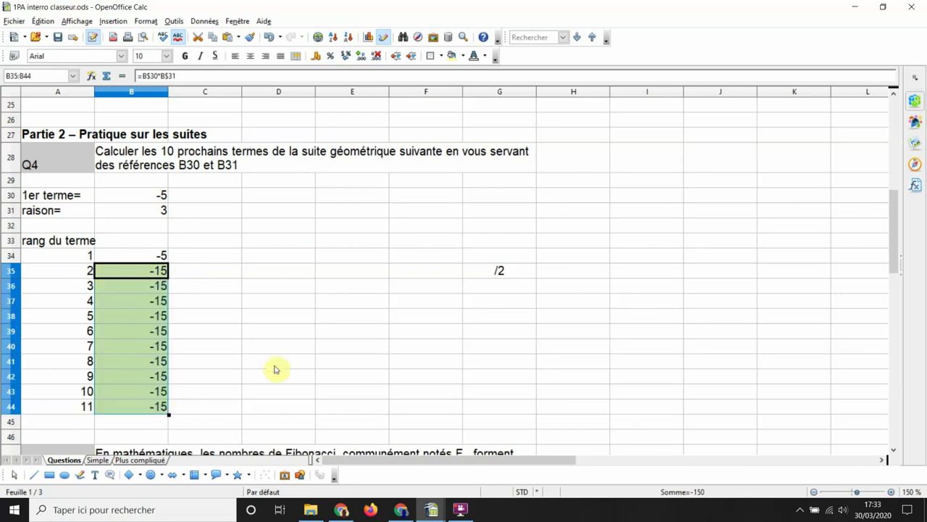
left_click(268, 279)
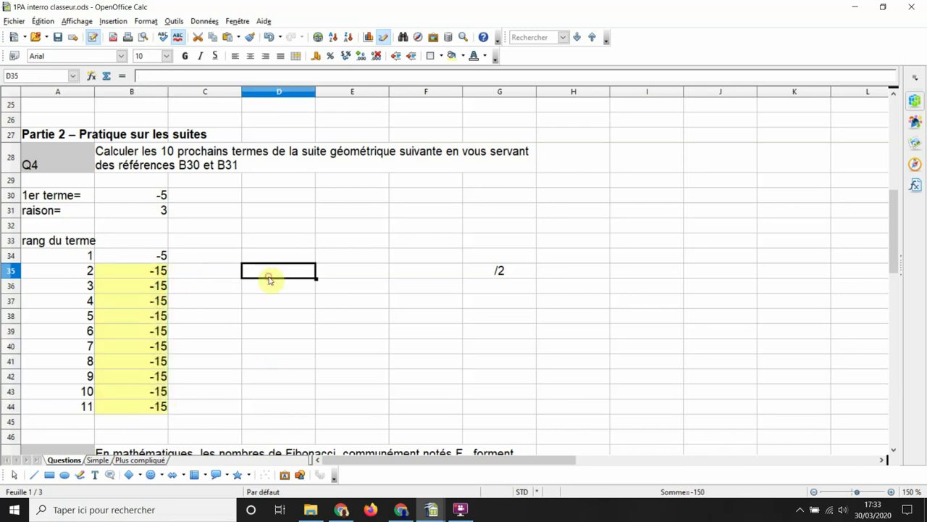
Step: Clear the formulas from B35 to B44, check the first term's formula in B34 and go back to B35
left_click(153, 408)
left_click_drag(152, 408, 159, 276)
key("BackSpace")
key("Return")
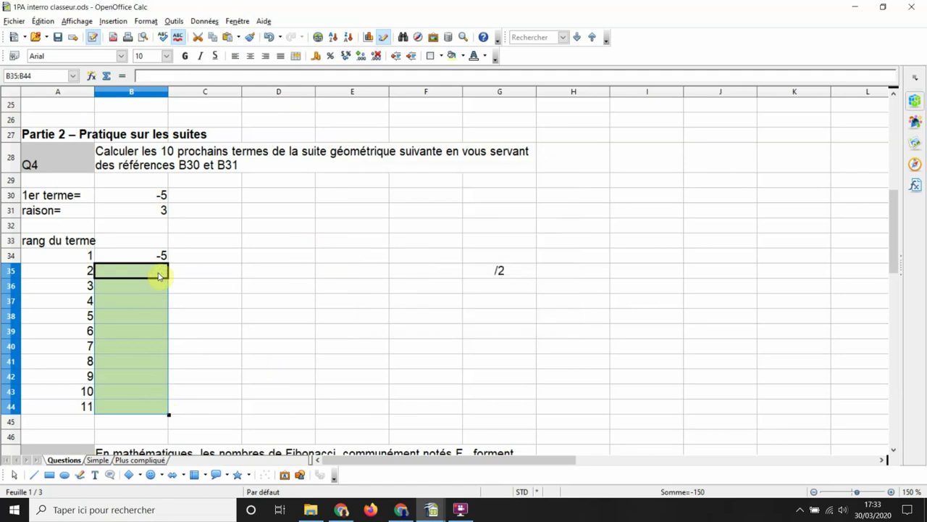
left_click(135, 255)
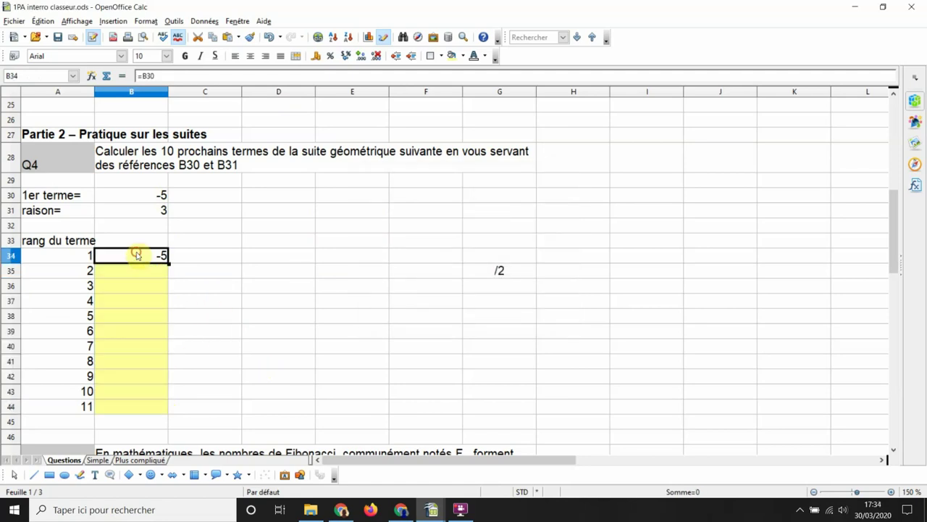
left_click(120, 272)
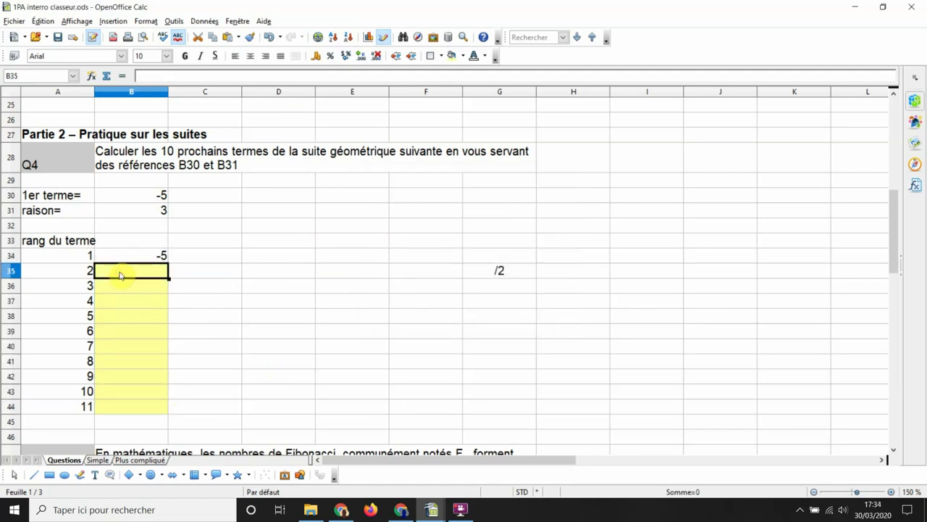
Step: Build the second term's formula in B35 as =B34*B31, multiplying the previous term by the ratio
left_click(143, 214)
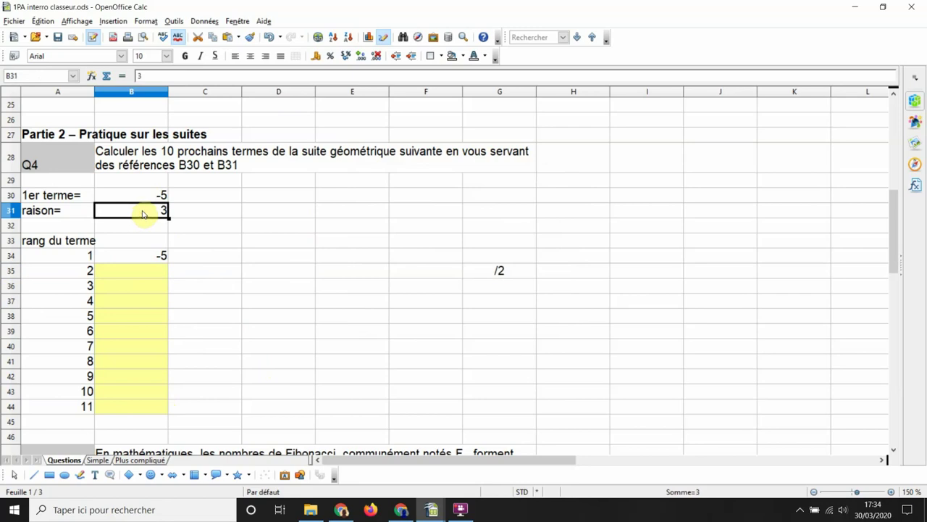
left_click(118, 274)
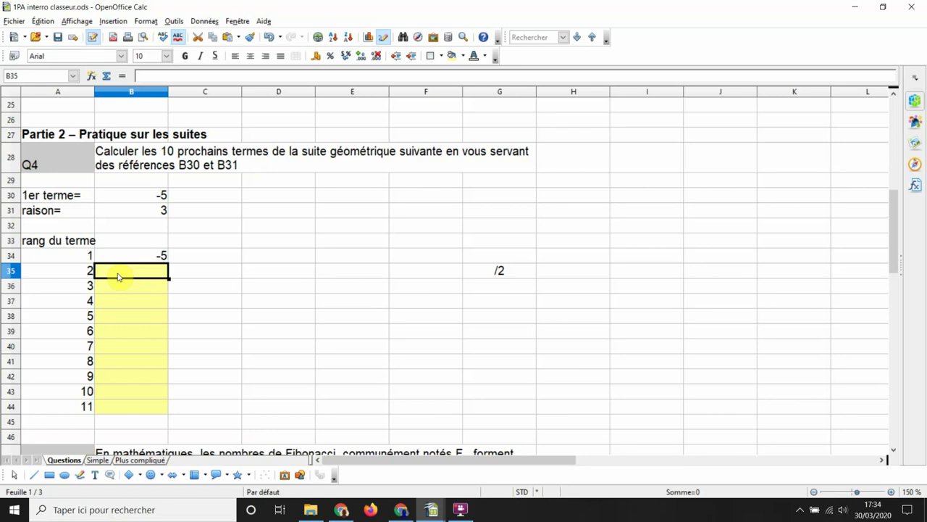
left_click(129, 257)
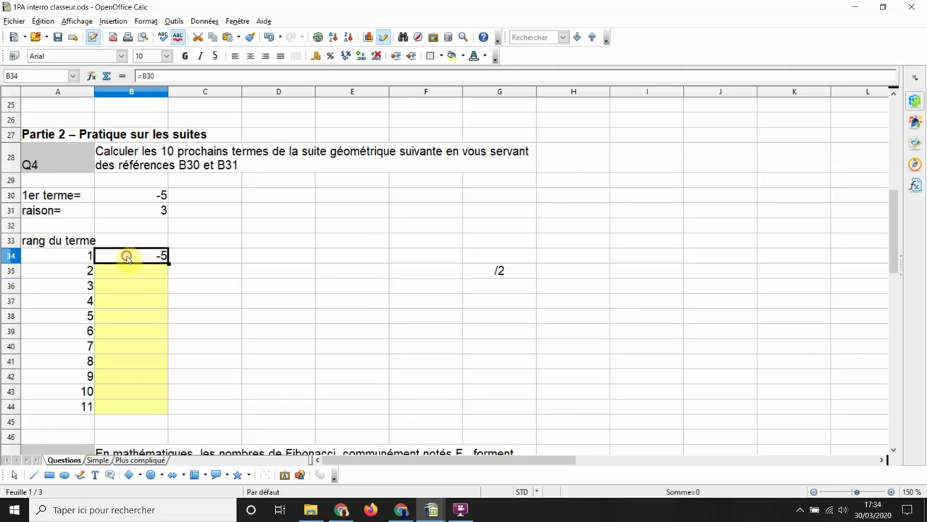
left_click(132, 272)
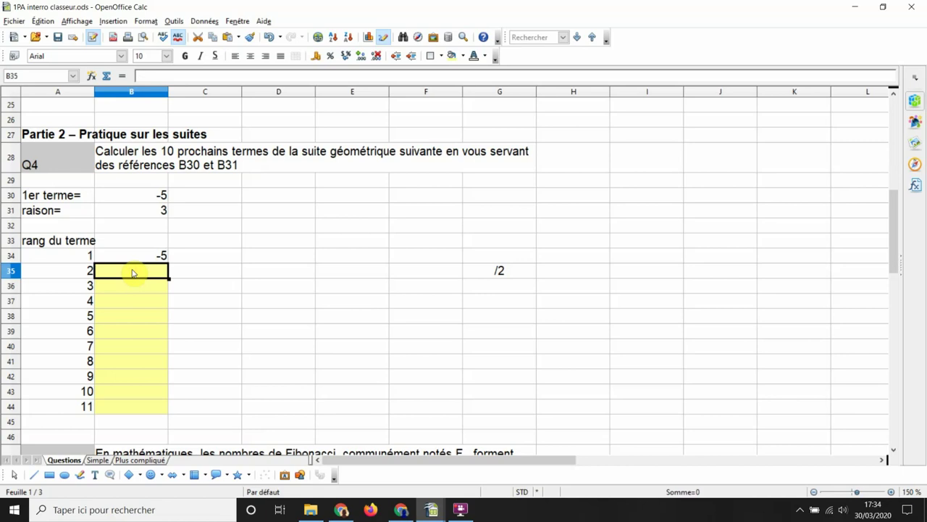
left_click(136, 256)
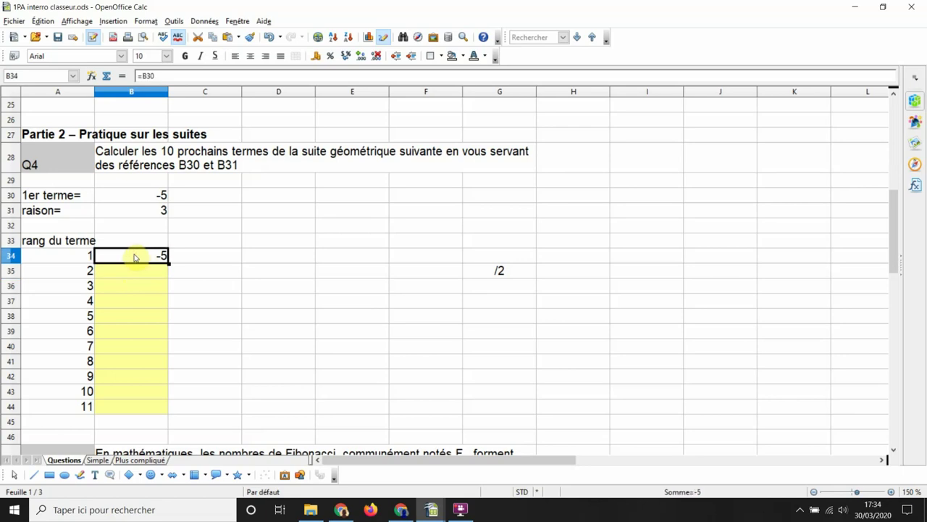
left_click(130, 274)
type("=")
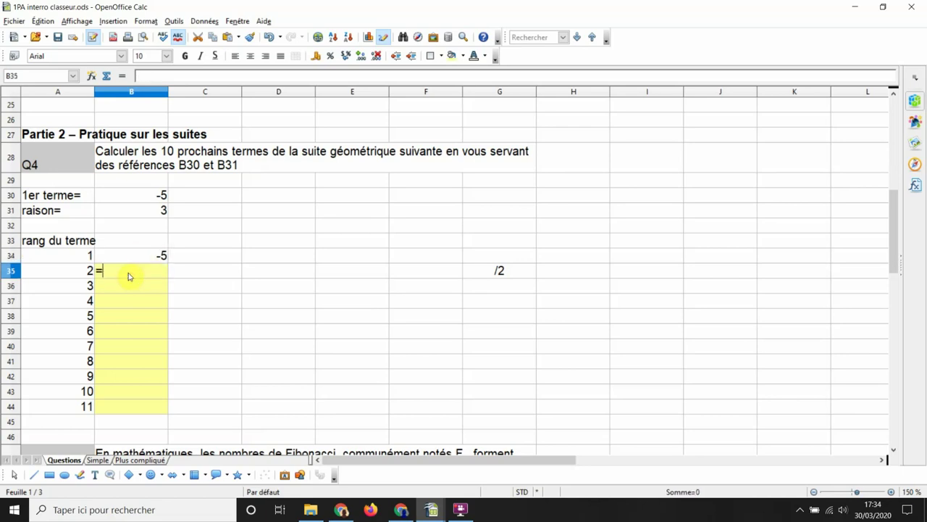
left_click(124, 257)
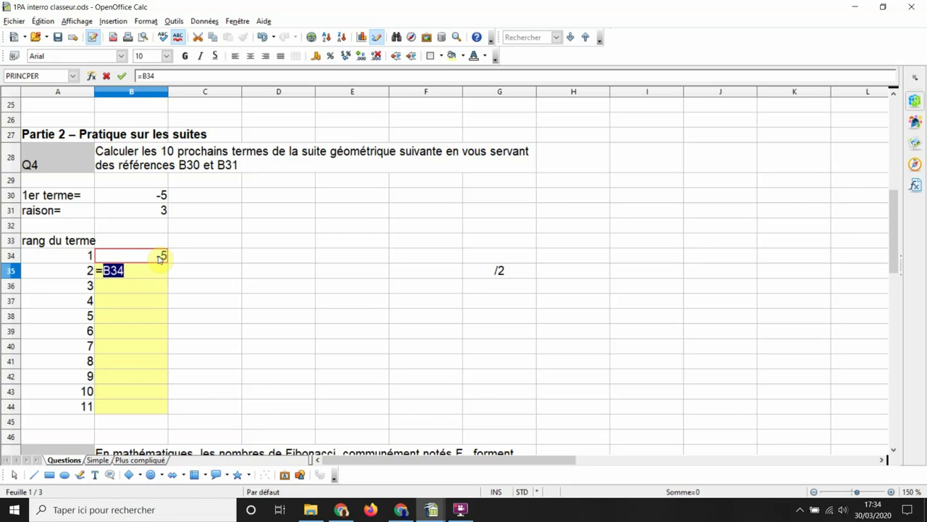
type("*")
left_click(145, 210)
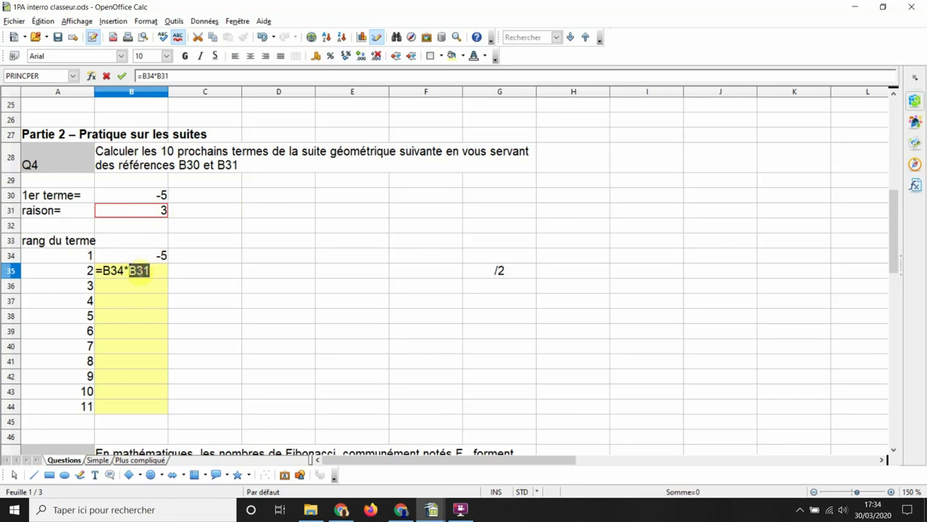
Step: Lock the row of the ratio reference and enter the B35 formula as =B34*B$31
key("Right")
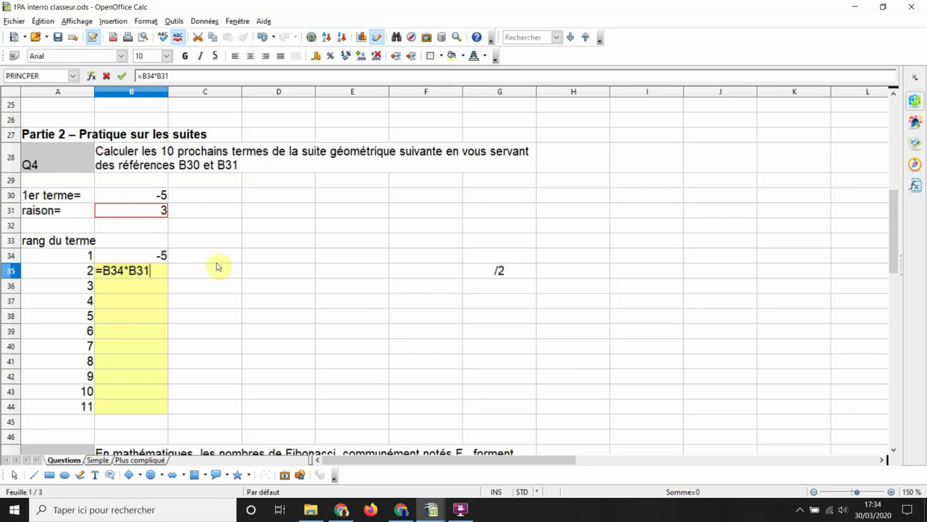
key("Left")
key("Left")
type("$")
key("Return")
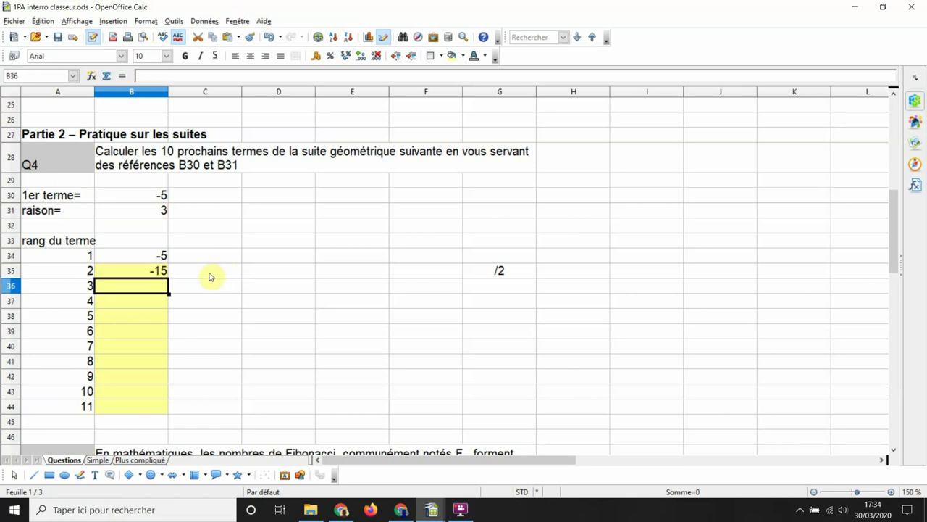
Step: Fill the B35 formula down through B44 for terms 3 to 11 and check the copied formula in B37
left_click(131, 269)
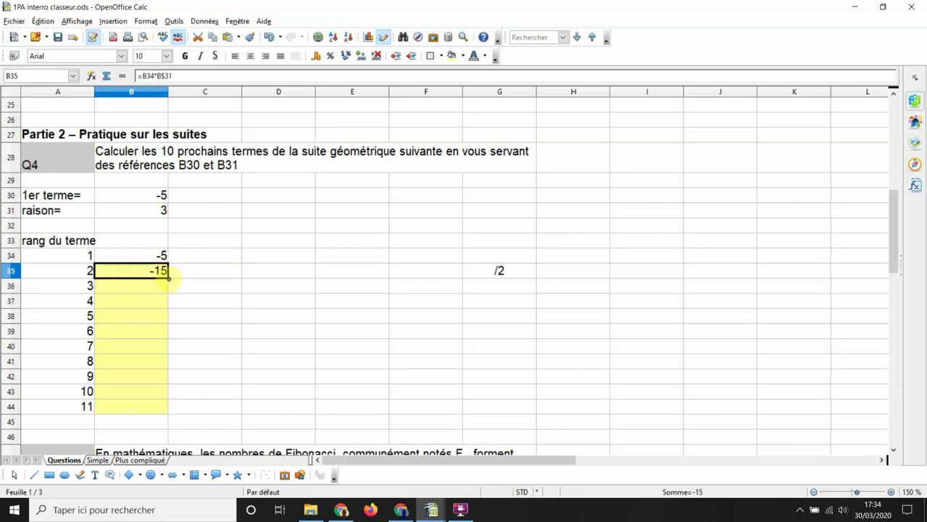
left_click_drag(167, 299, 156, 419)
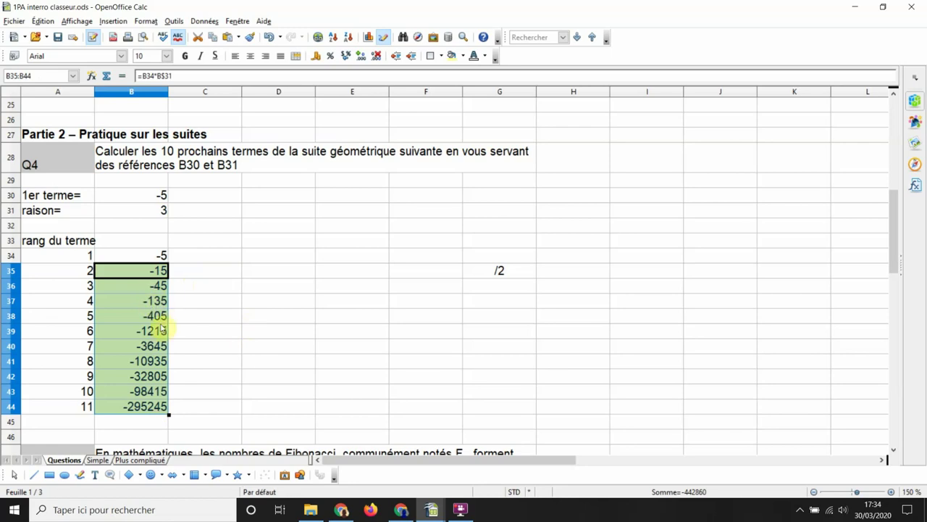
left_click(239, 392)
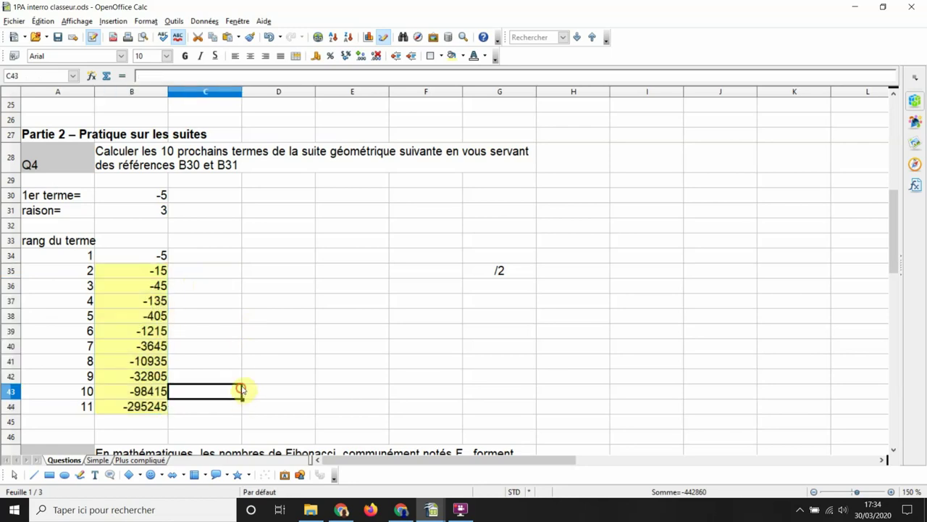
left_click(163, 303)
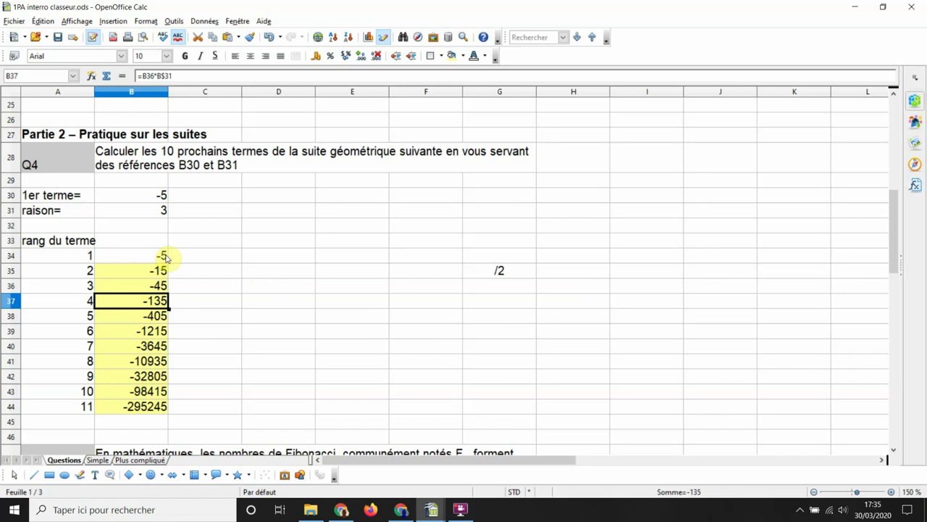
Step: Try a first term of 2 in B30 to test the sequence formulas
left_click(127, 197)
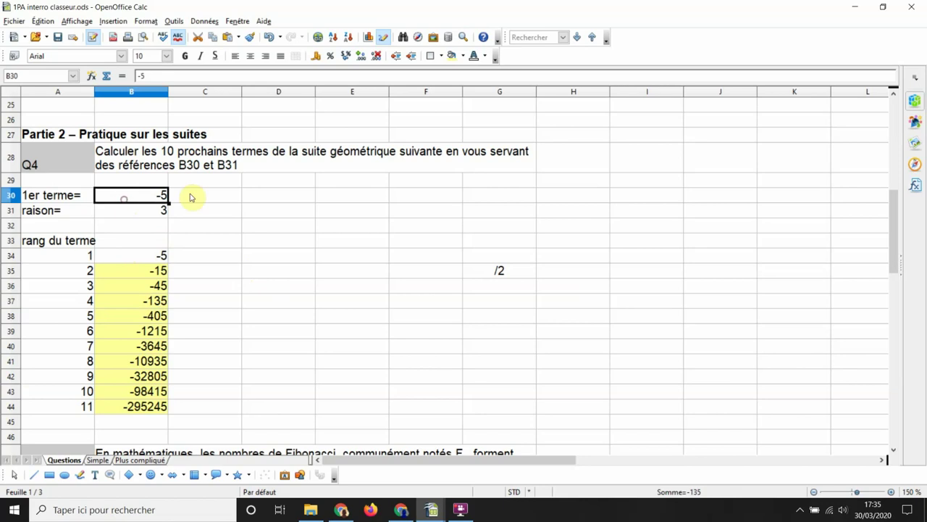
type("e")
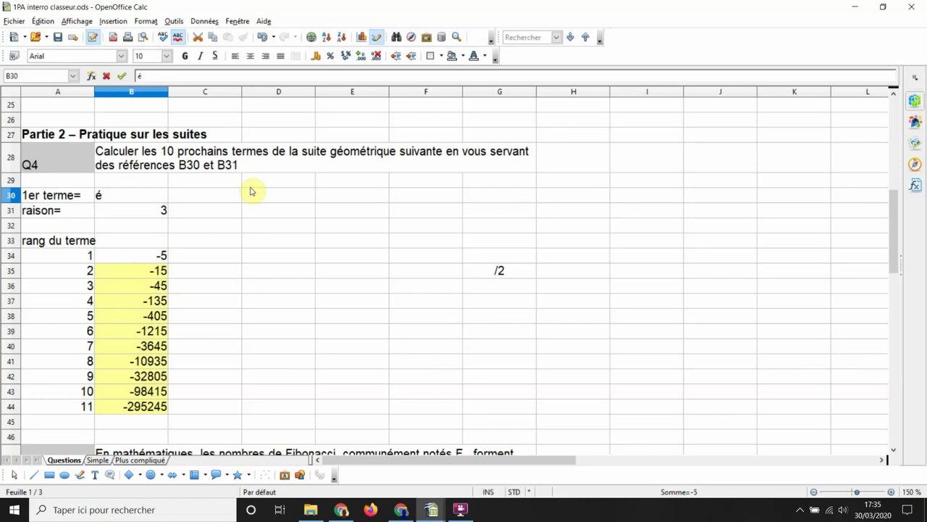
key("BackSpace")
type("2")
key("Return")
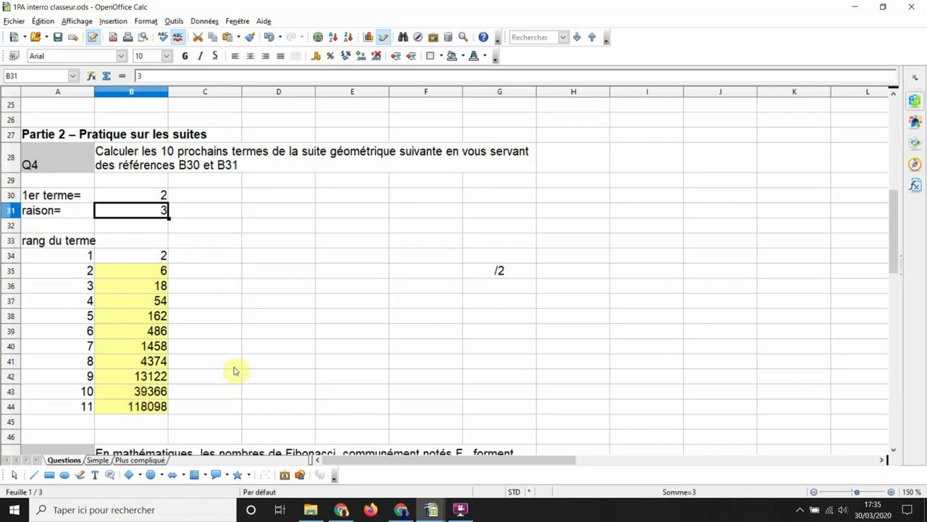
Step: Review the recalculated sequence and undo the change to the first term in B30
scroll(244, 352, "down", 2)
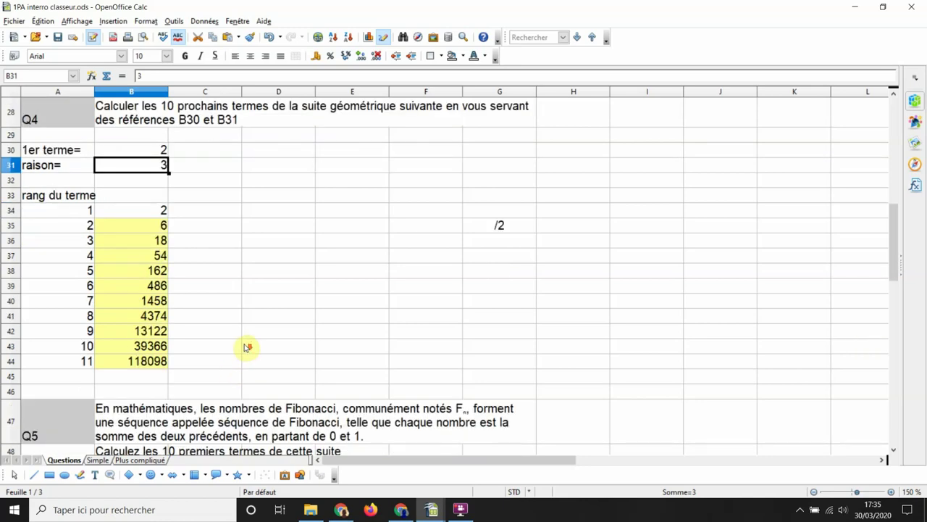
scroll(244, 345, "up", 3)
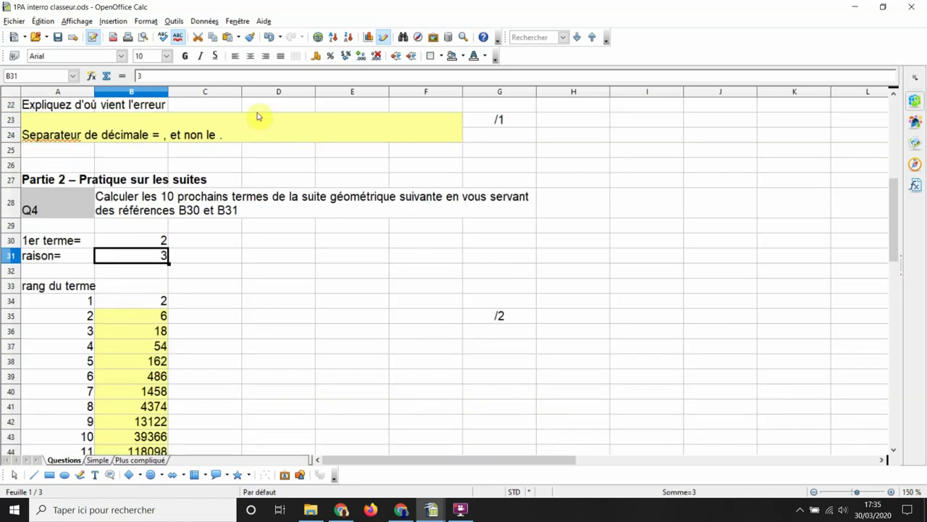
left_click(269, 37)
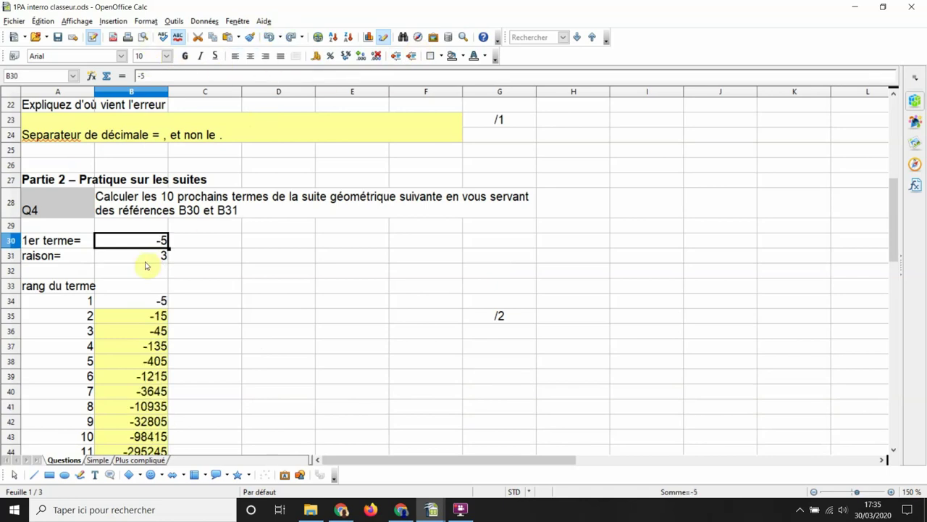
Step: Read the Q5 Fibonacci question and examine the two starting terms in B51 and B52
scroll(250, 290, "down", 4)
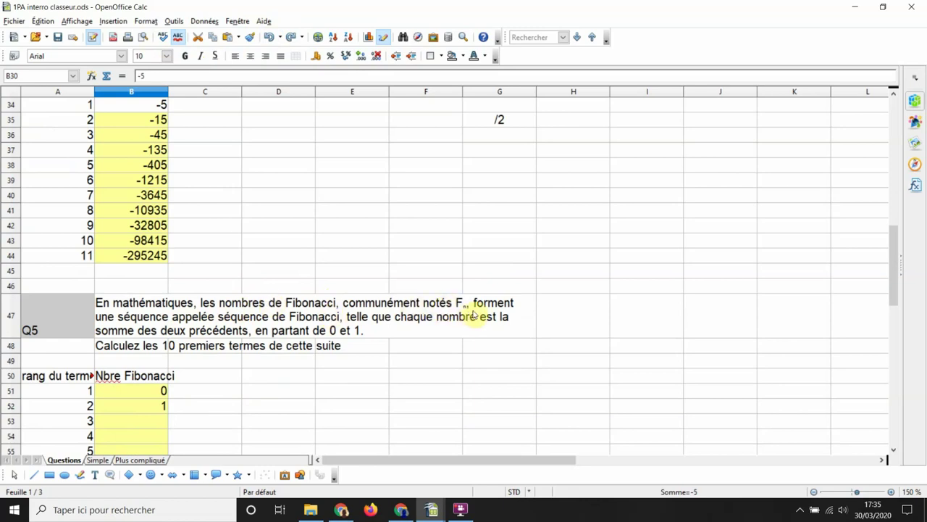
scroll(488, 321, "up", 4, "ctrl")
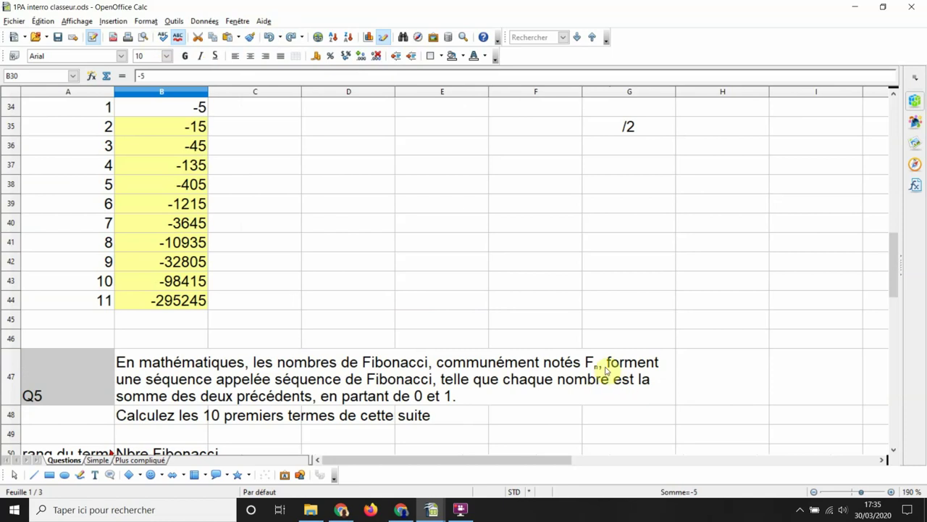
scroll(603, 377, "down", 1)
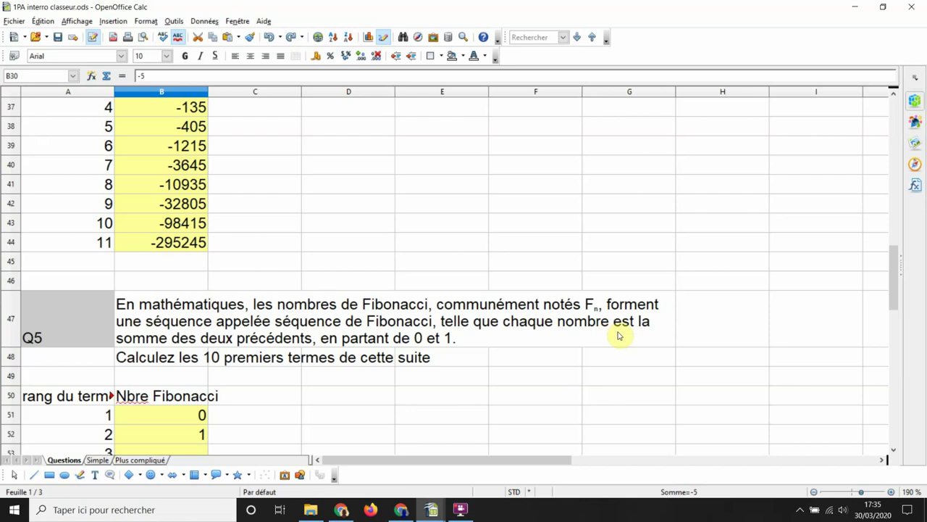
scroll(366, 346, "down", 1)
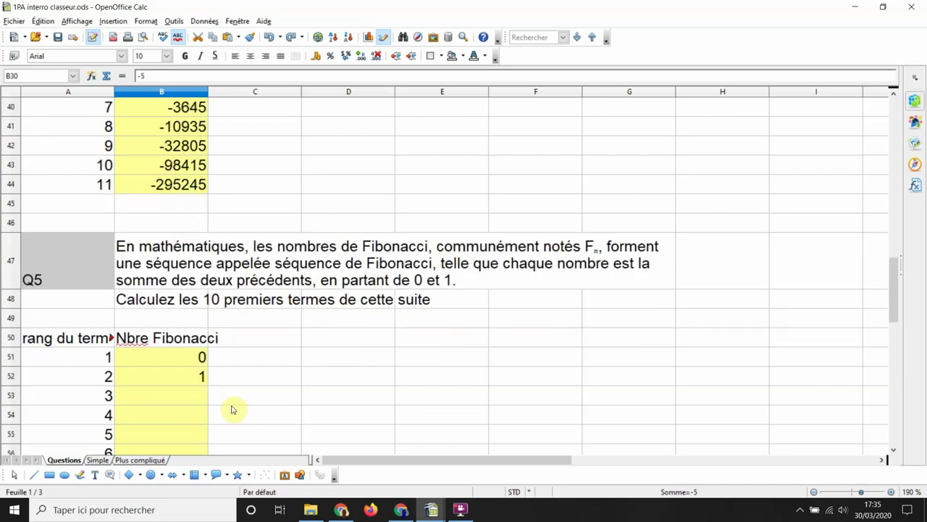
left_click(190, 396)
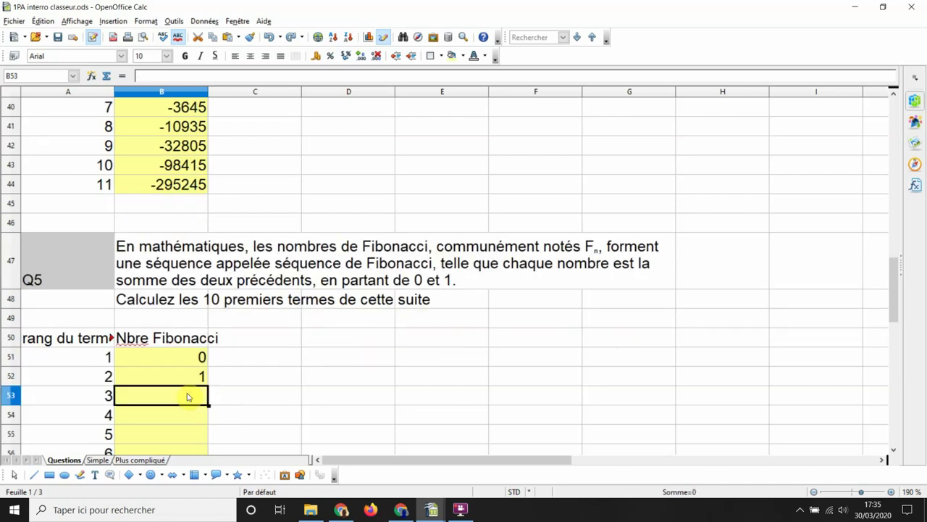
left_click(148, 377)
left_click(147, 361)
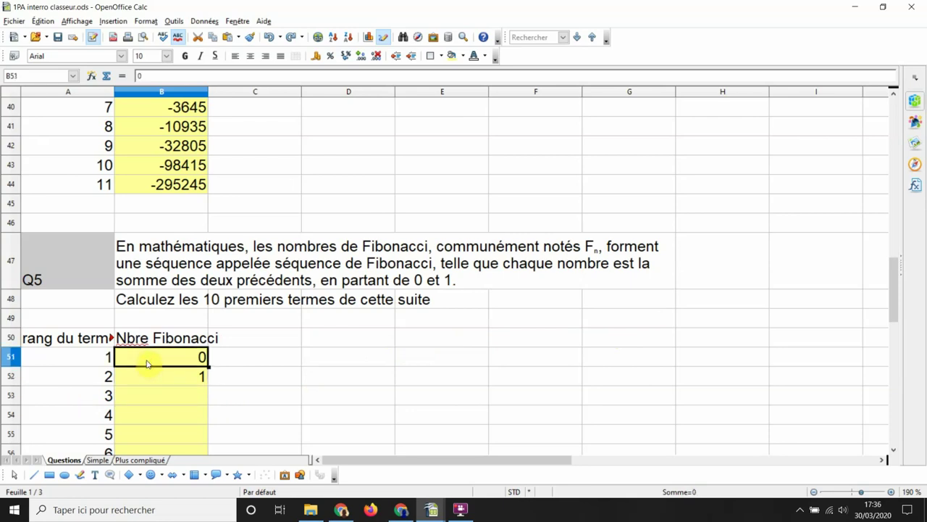
Step: Calculate the third Fibonacci term in B53 with the formula =B51+B52
left_click(139, 396)
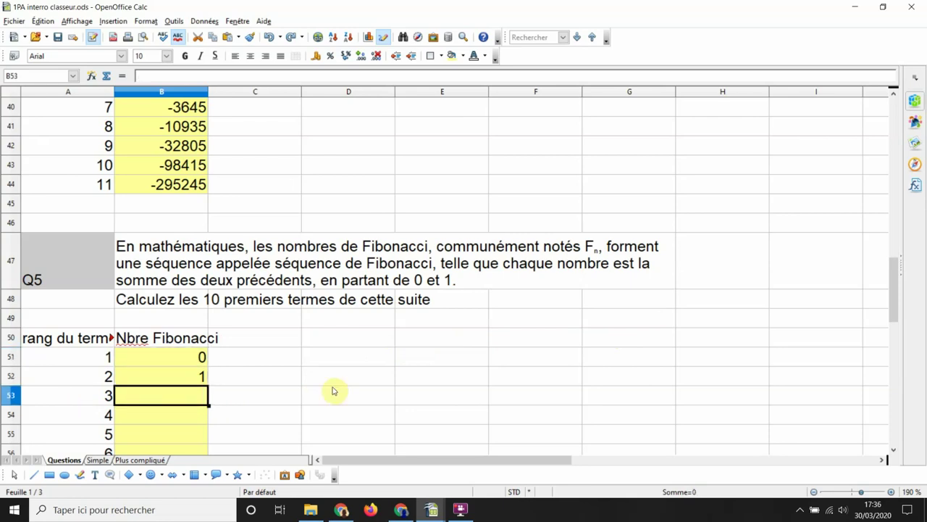
type("=")
left_click(177, 357)
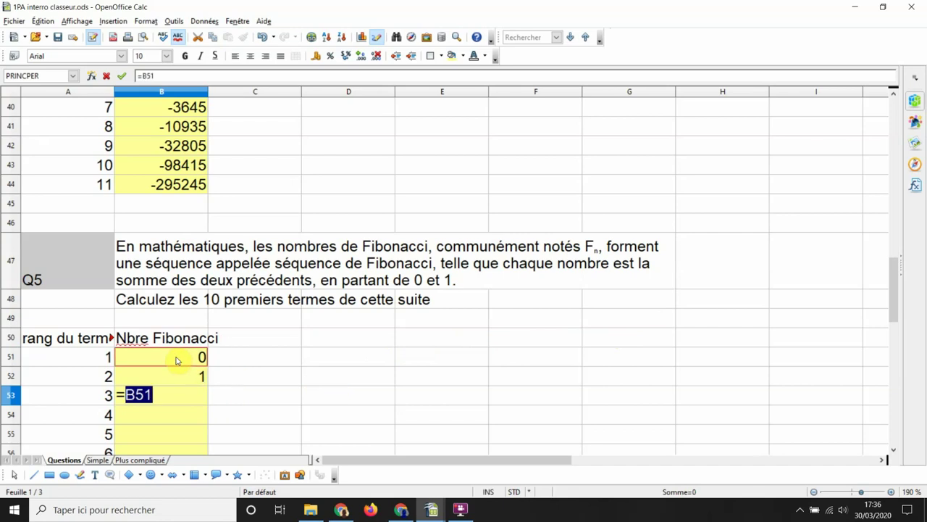
type("+")
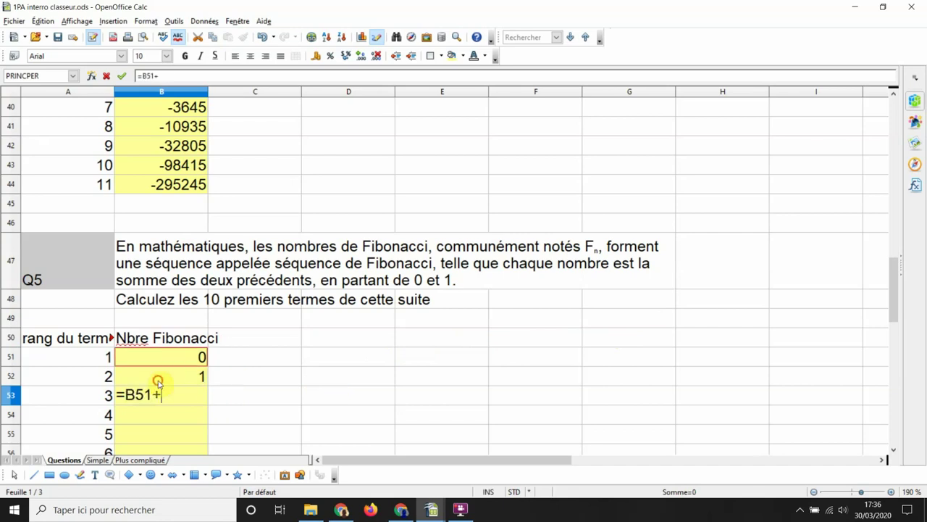
left_click(161, 377)
key("Return")
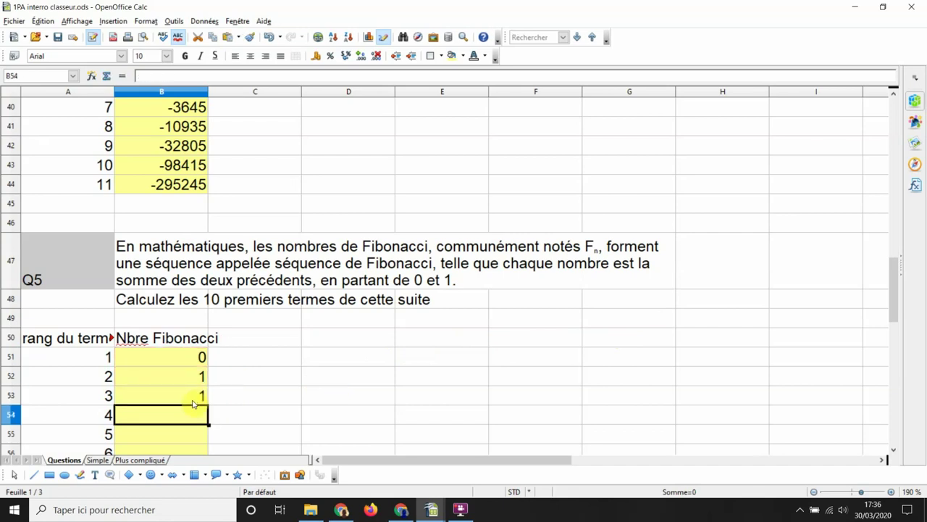
Step: Check the B53 formula against the two preceding terms it references and return to B53
left_click(201, 393)
scroll(255, 381, "down", 1)
scroll(255, 380, "down", 1)
left_click(186, 263)
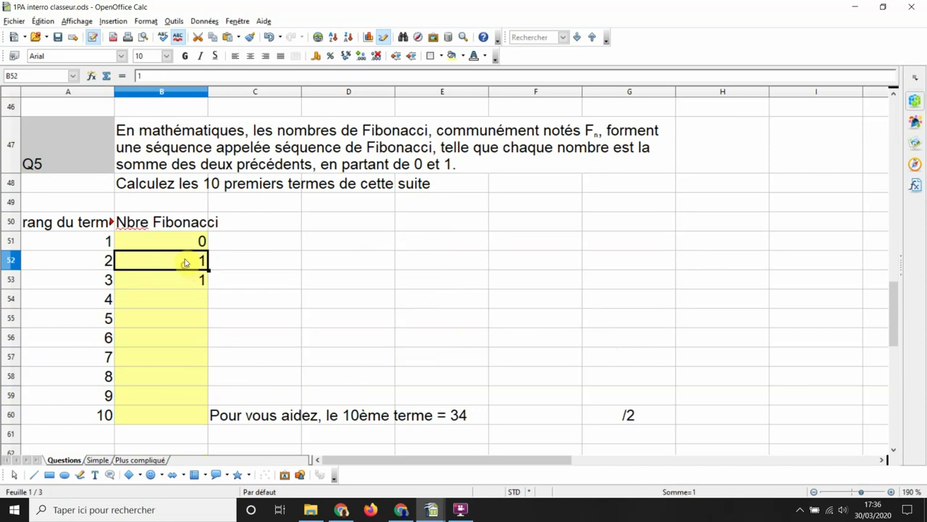
left_click(184, 243)
left_click(176, 267)
left_click(197, 279)
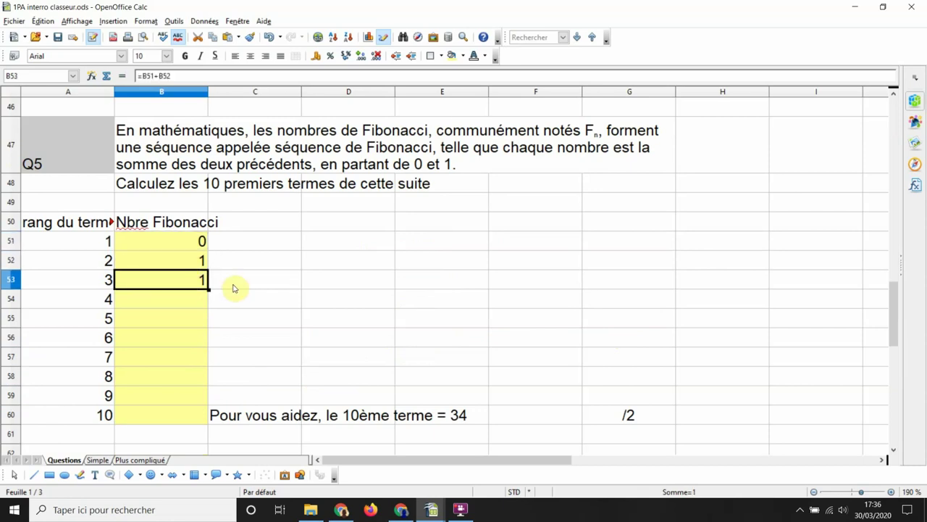
left_click(199, 74)
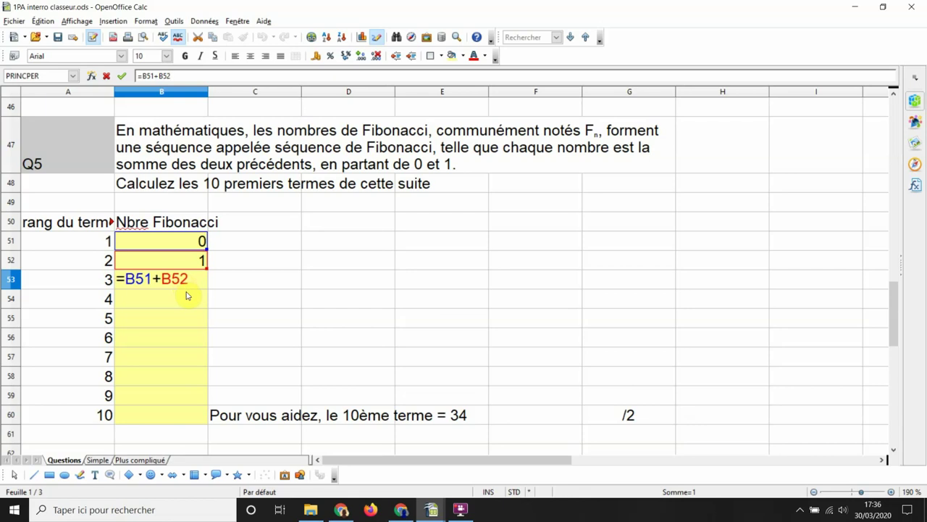
key("Return")
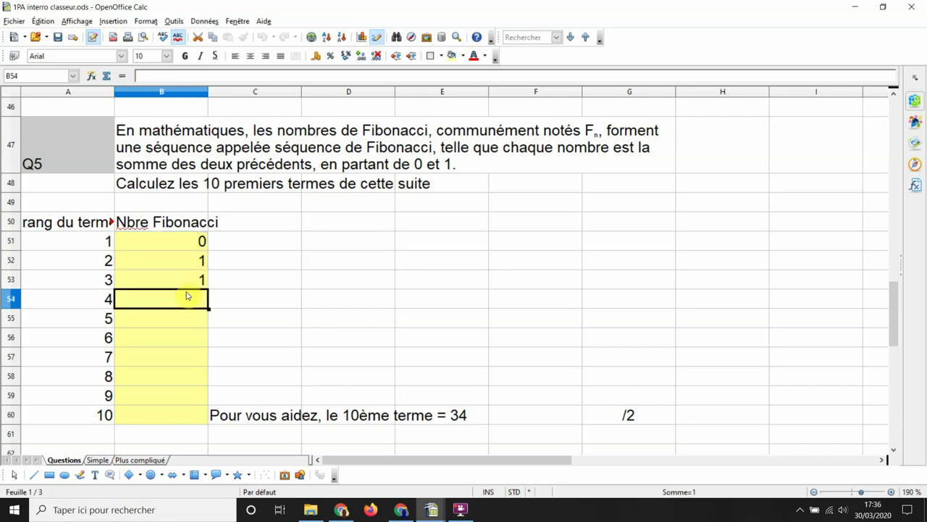
left_click(186, 278)
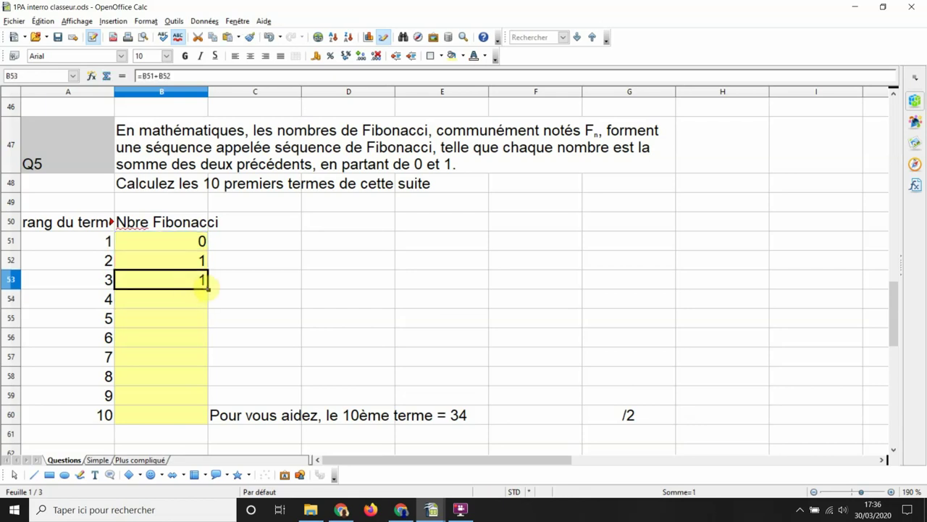
Step: Copy the B53 formula down to B54 and check which two preceding terms it references
left_click(206, 299)
left_click(197, 280)
left_click_drag(207, 288, 269, 317)
left_click(186, 304)
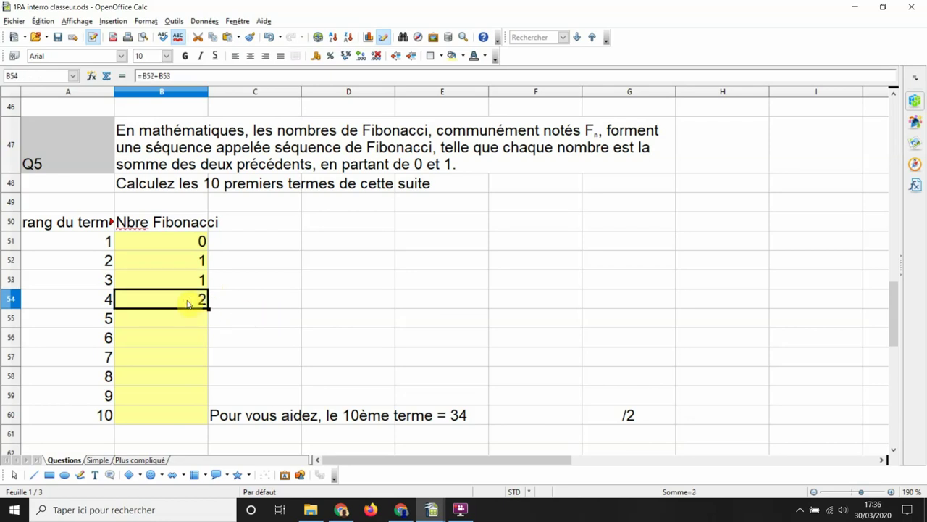
left_click(192, 76)
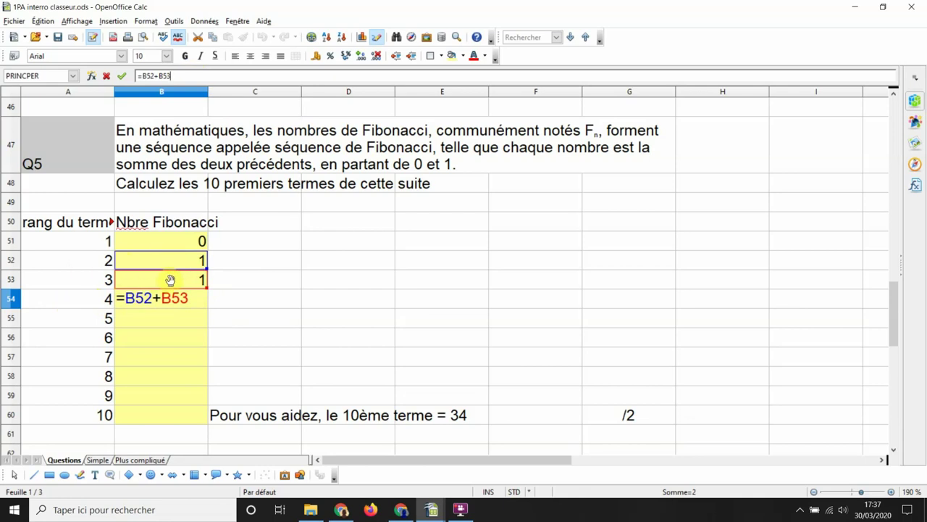
key("Return")
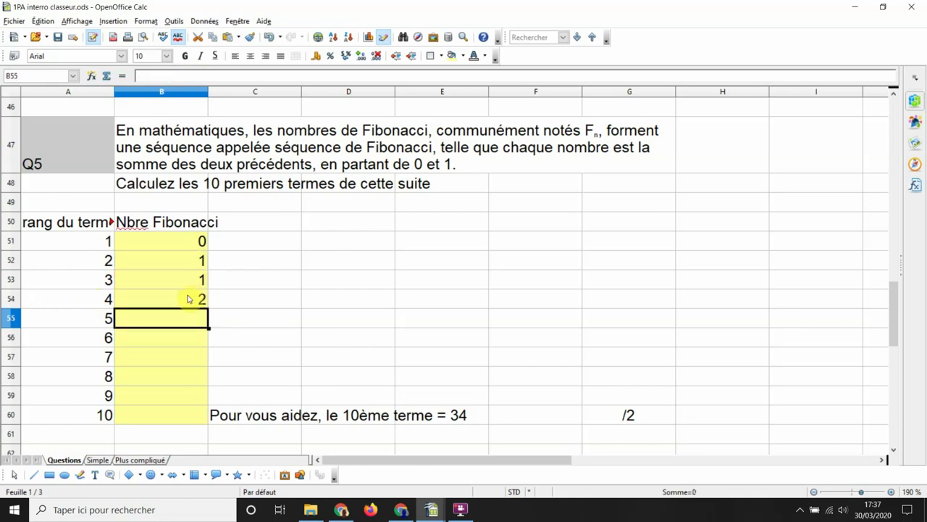
Step: Fill the B54 formula down to B60 and compare the tenth term with the hint beside it
left_click(186, 296)
left_click_drag(209, 308, 193, 424)
left_click(354, 415)
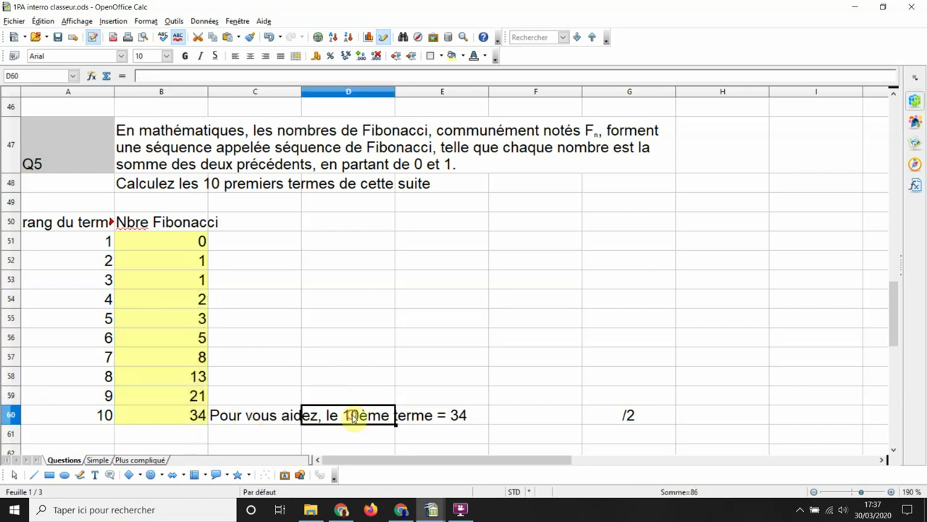
left_click(472, 421)
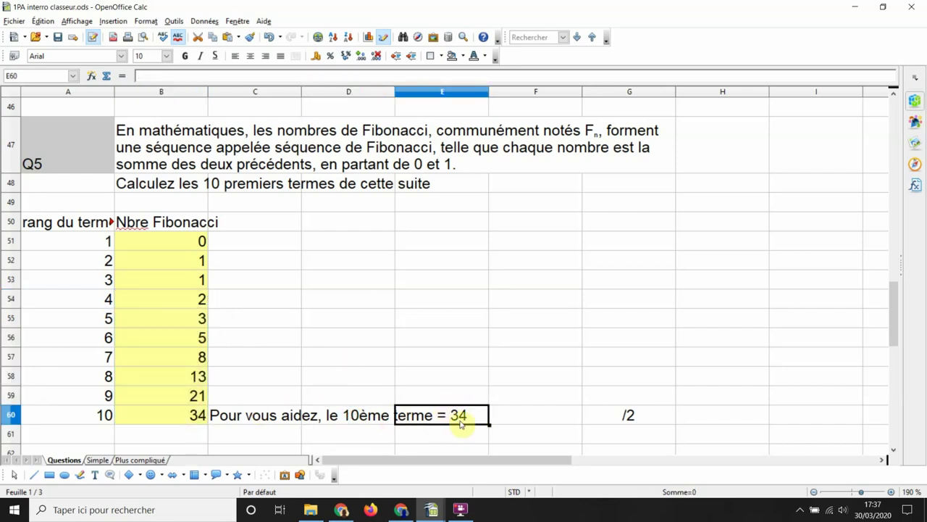
left_click(175, 416)
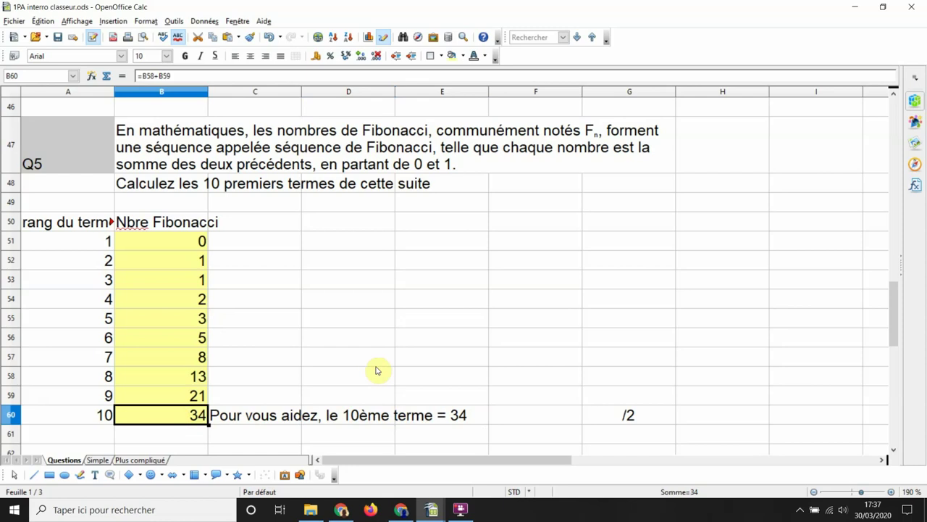
Step: Copy the formula =SI(A2<6;"Faux";3+A2). from the question text in B63 into H63
scroll(405, 347, "down", 4)
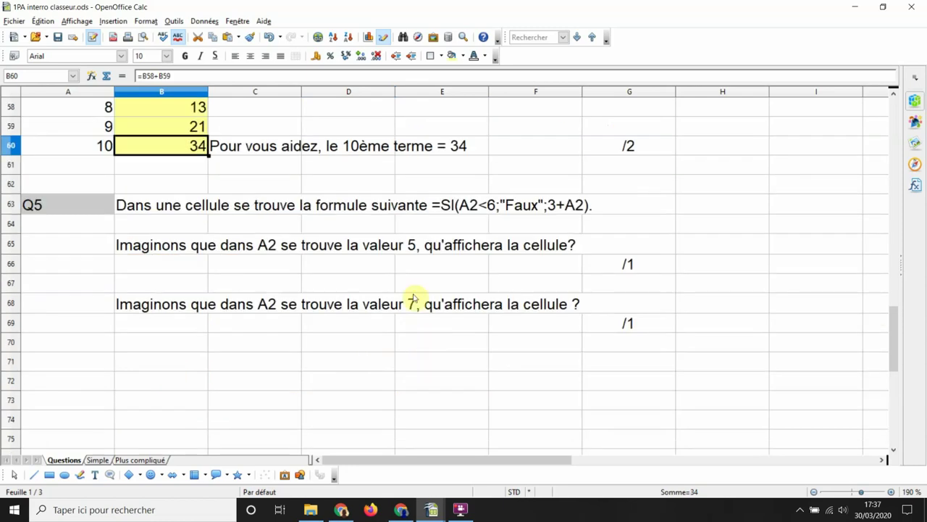
scroll(131, 241, "up", 1)
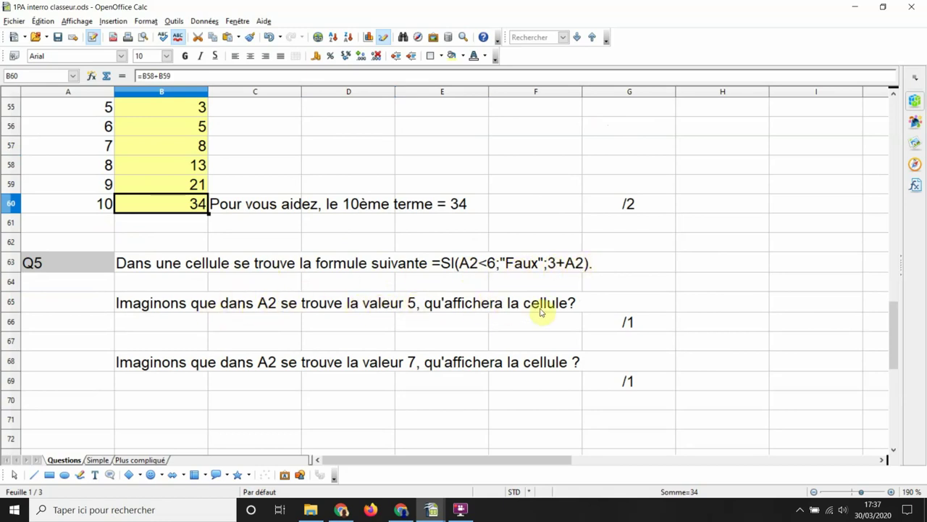
left_click(458, 265)
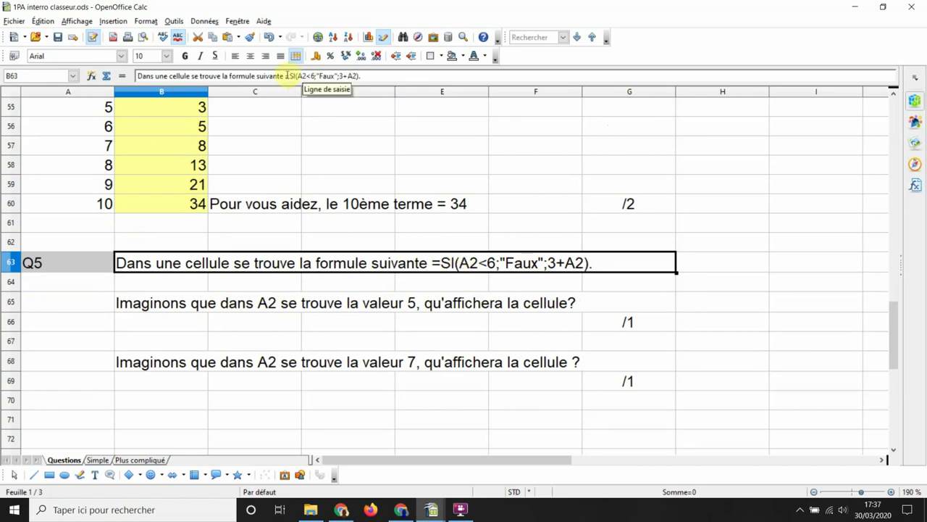
left_click_drag(291, 75, 373, 76)
key("ctrl+c")
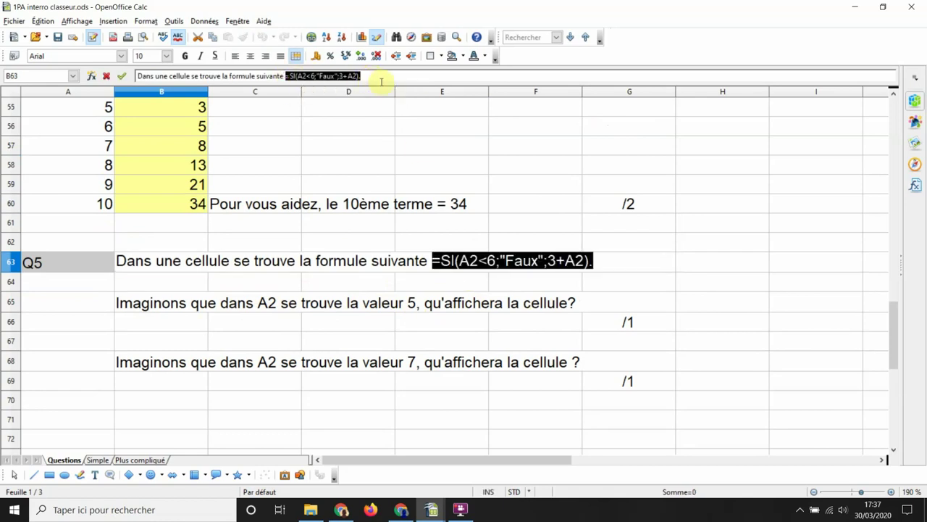
left_click(708, 259)
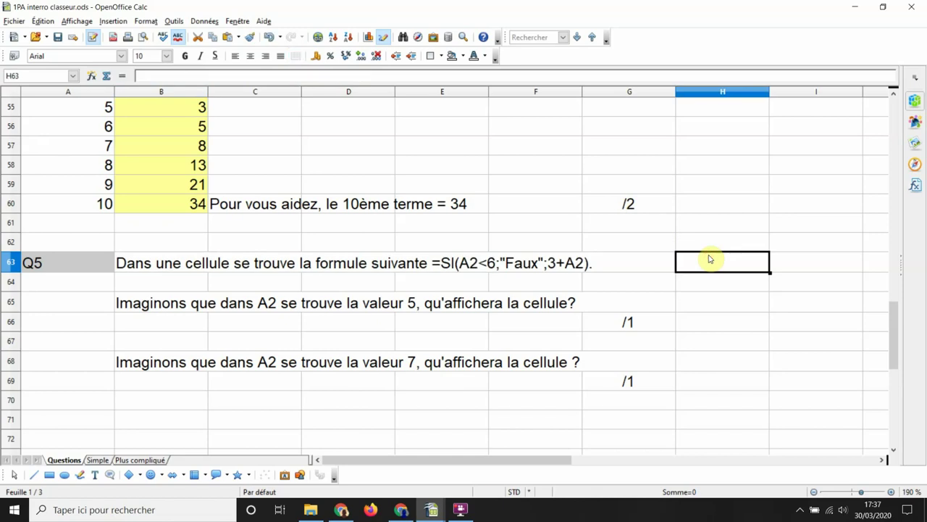
key("ctrl+v")
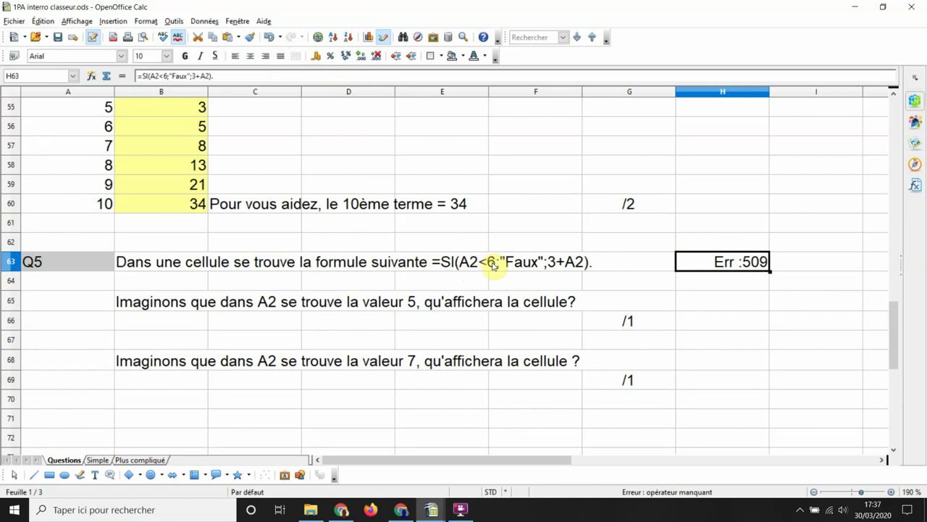
Step: Check the content of cell A2, which the pasted SI formula references
scroll(493, 265, "up", 13)
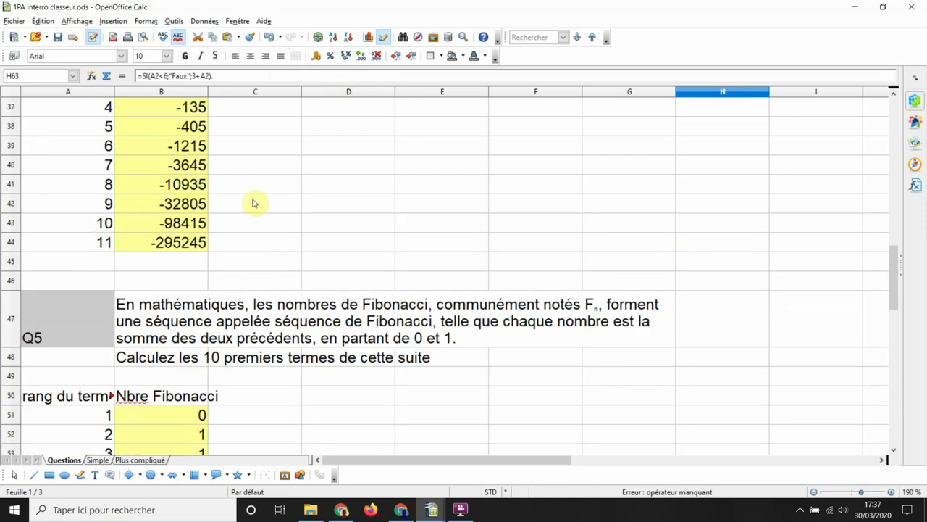
scroll(144, 167, "up", 5)
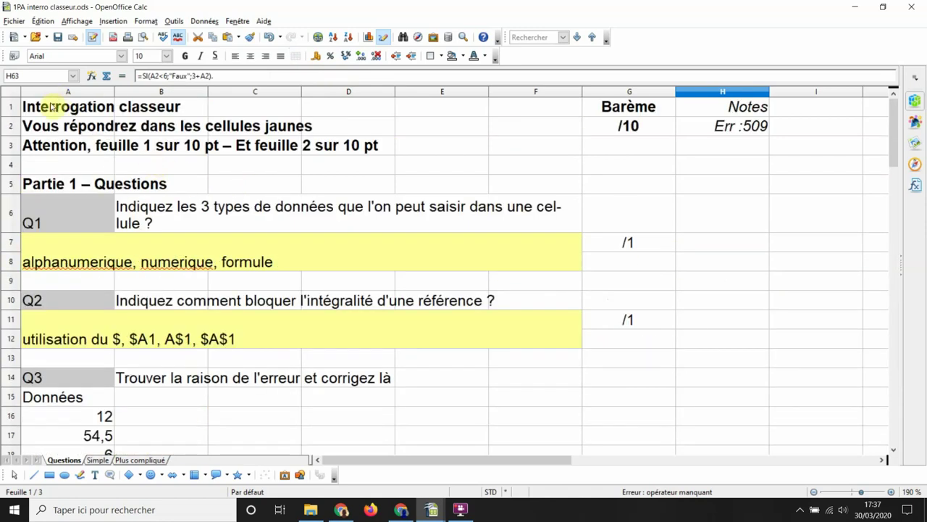
left_click(46, 131)
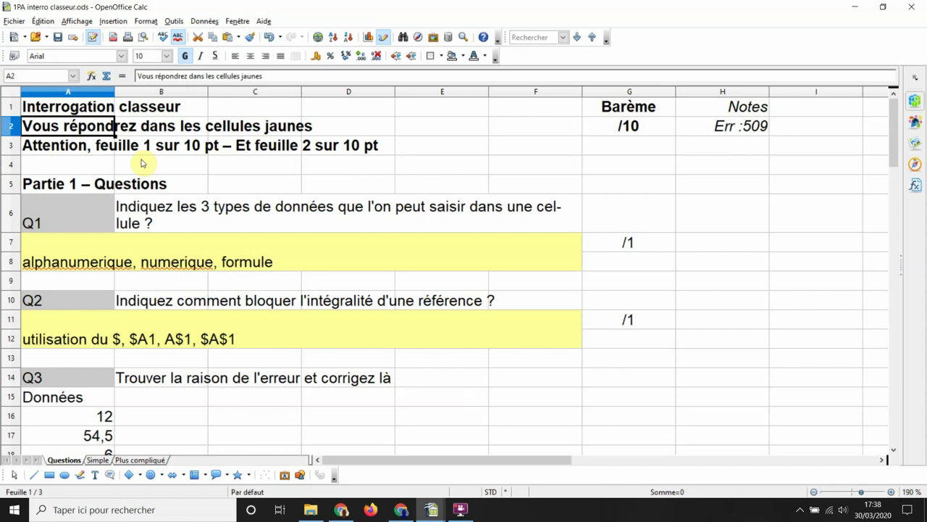
scroll(143, 163, "down", 19)
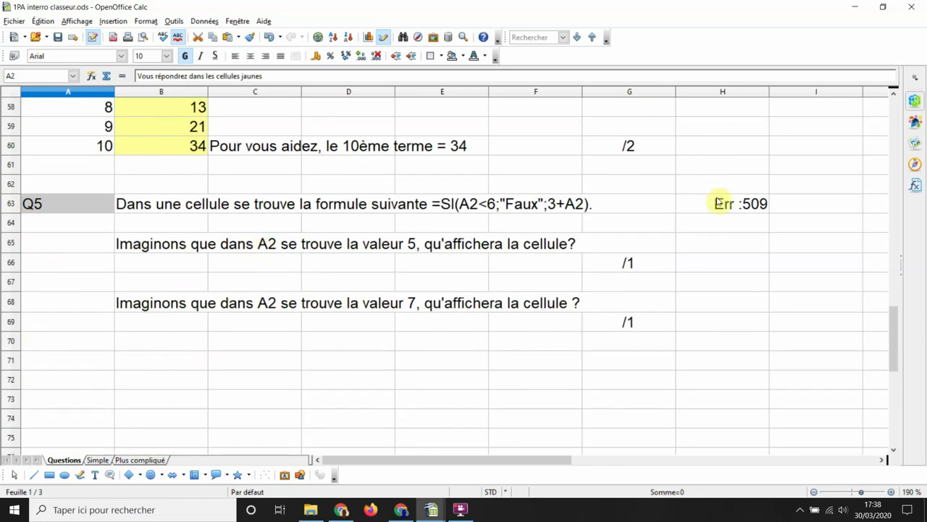
Step: Replace both A2 references in the H63 formula with H62
left_click(716, 204)
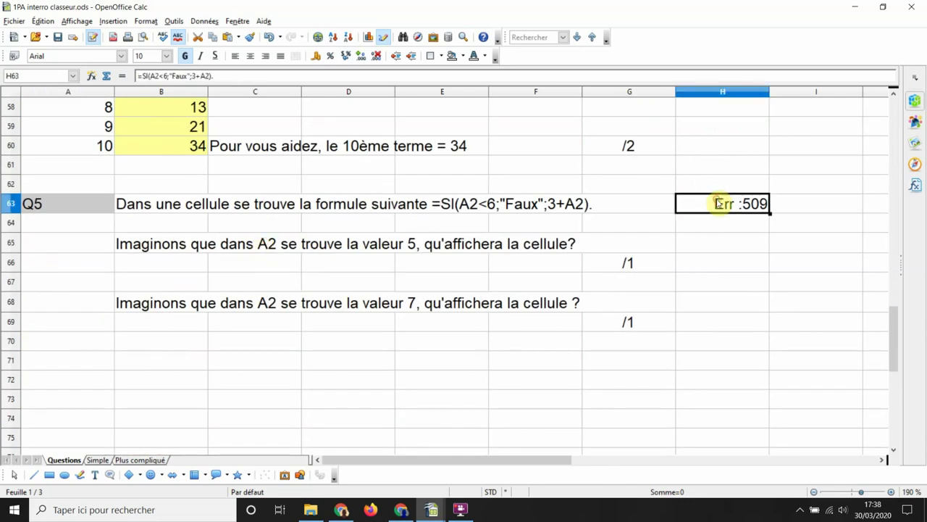
left_click(157, 76)
key("BackSpace")
key("BackSpace")
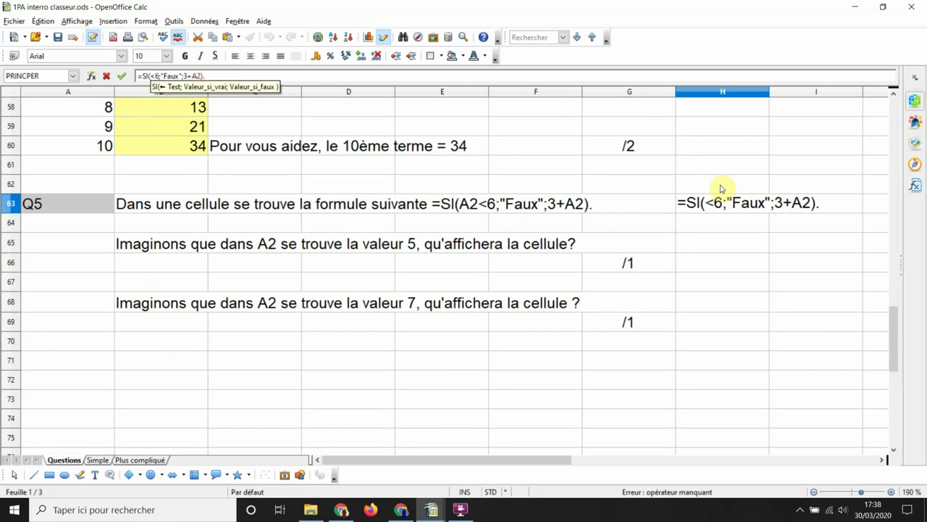
type("H62")
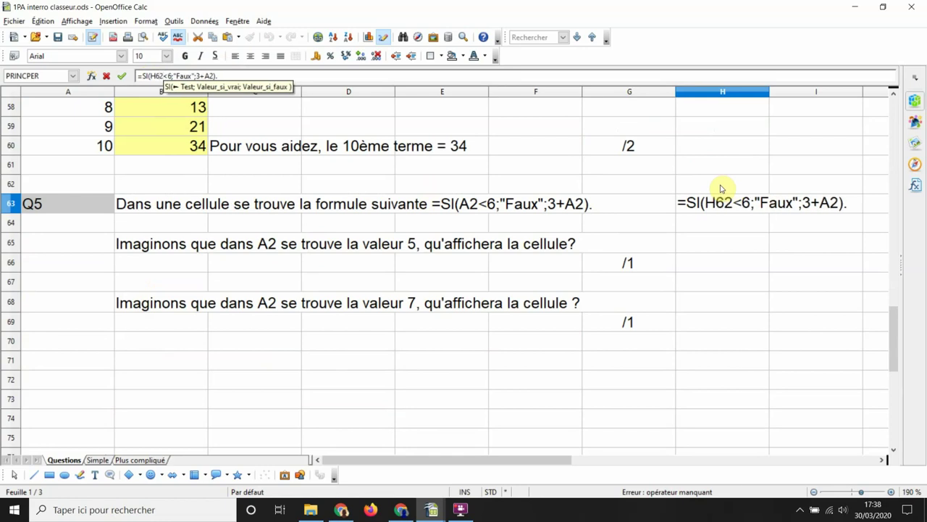
left_click(219, 74)
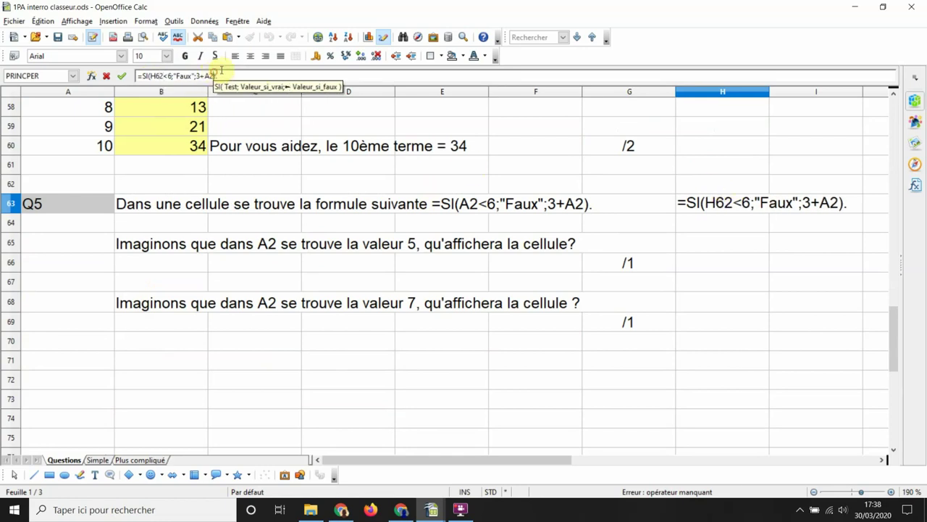
key("BackSpace")
key("BackSpace")
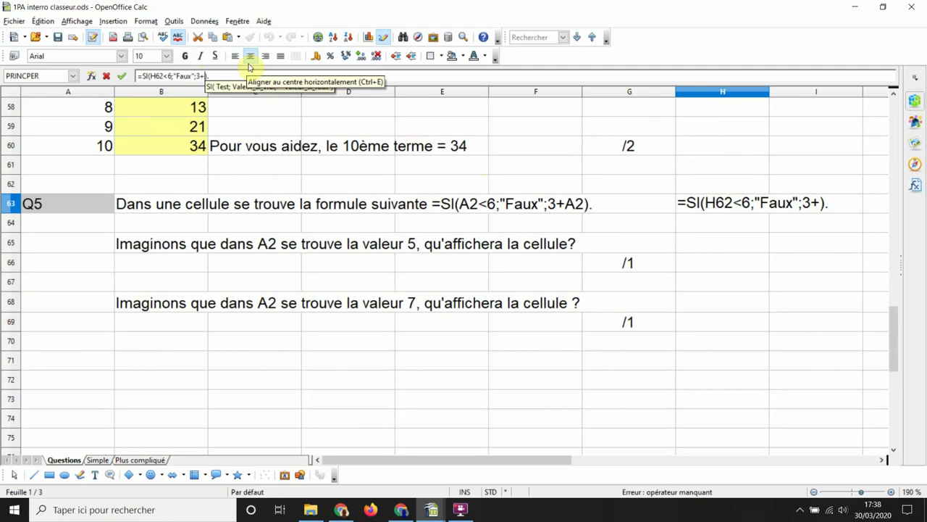
type("H62")
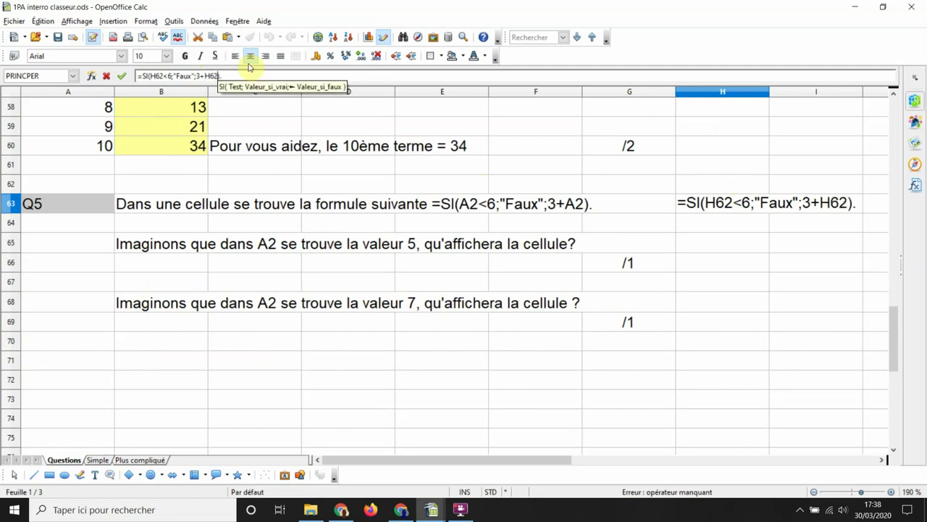
key("Return")
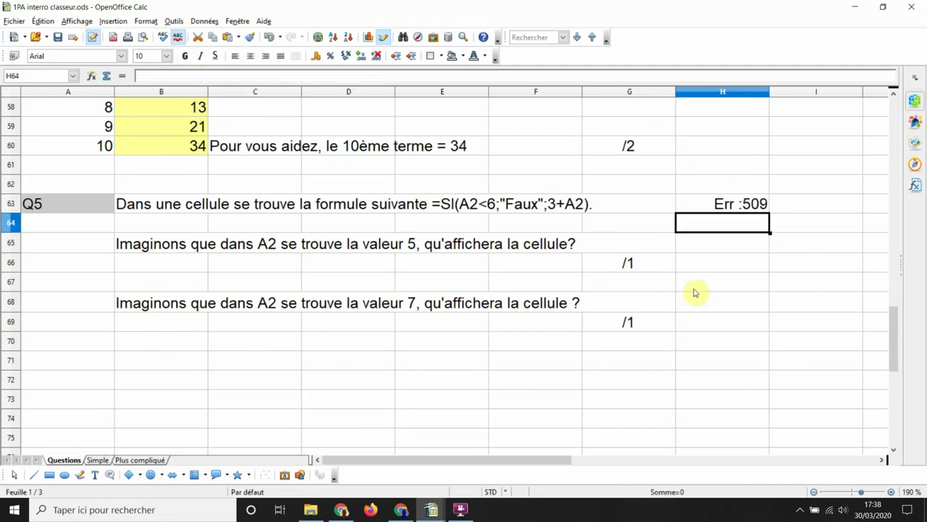
Step: Remove the trailing period from the H63 formula so it reads =SI(H62<6;"Faux";3+H62)
left_click(716, 204)
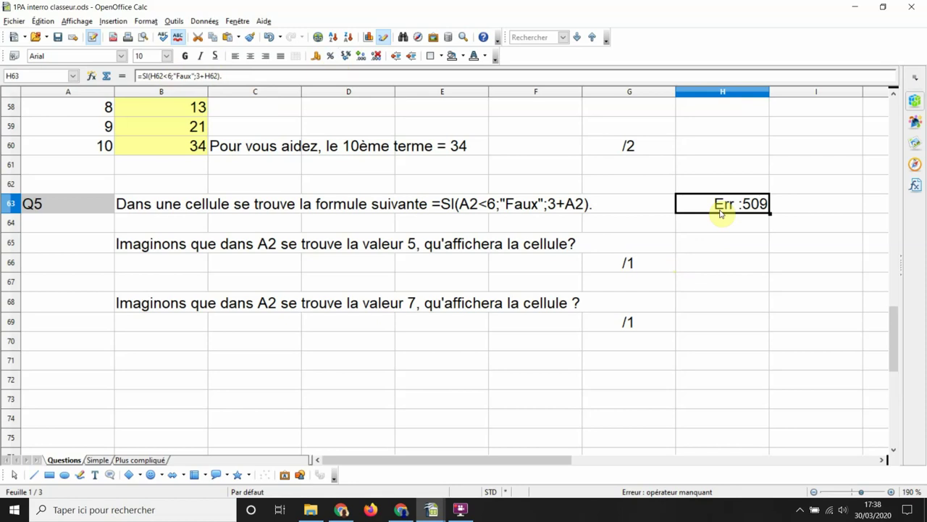
left_click(731, 186)
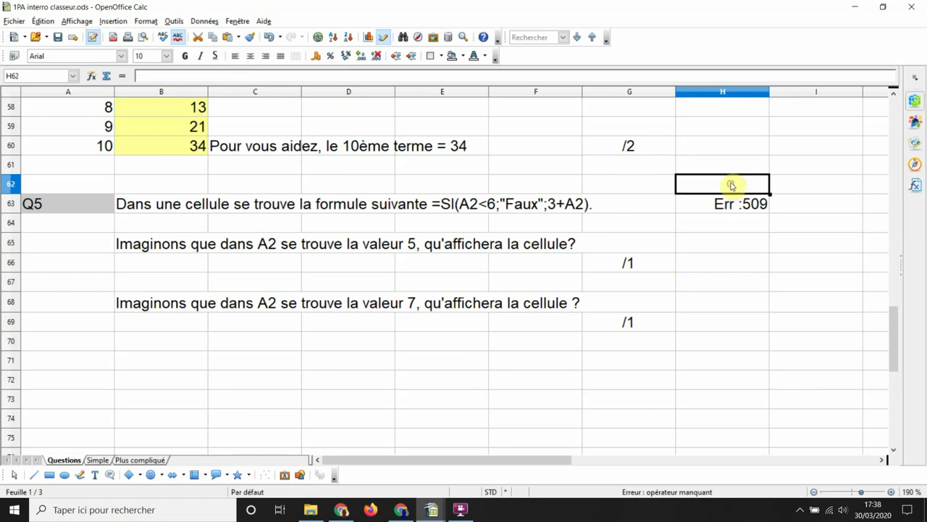
left_click(725, 204)
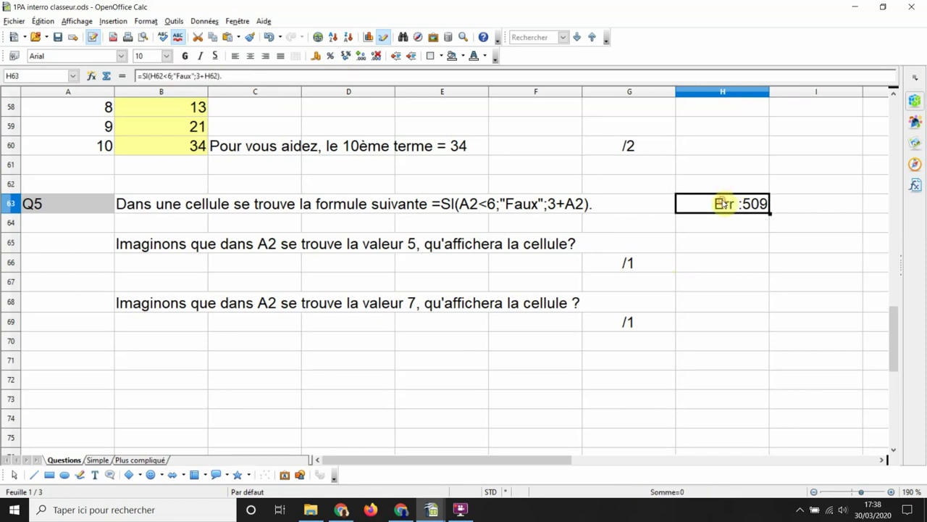
left_click(143, 75)
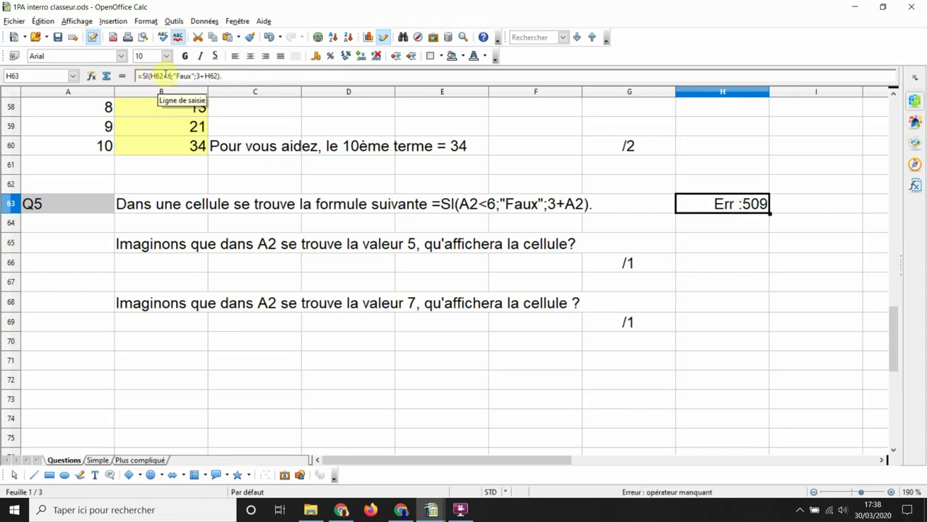
left_click(226, 76)
key("BackSpace")
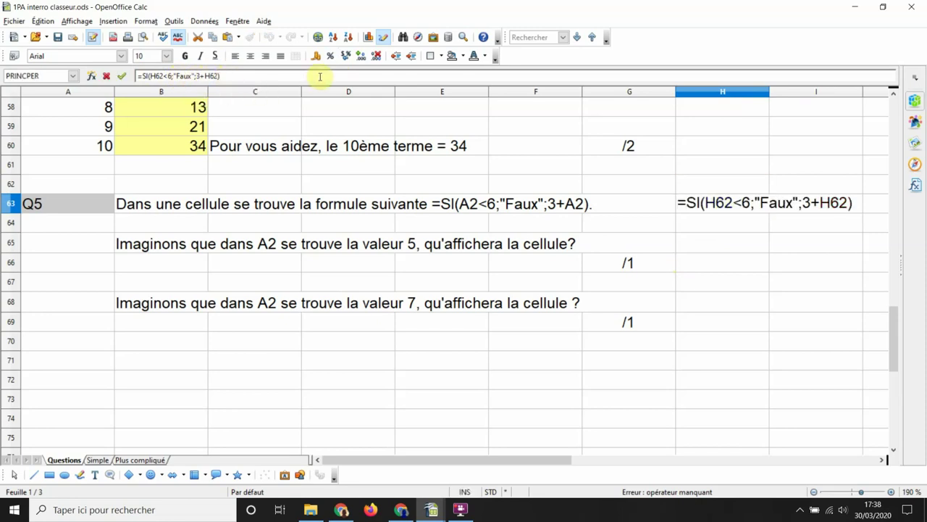
key("Return")
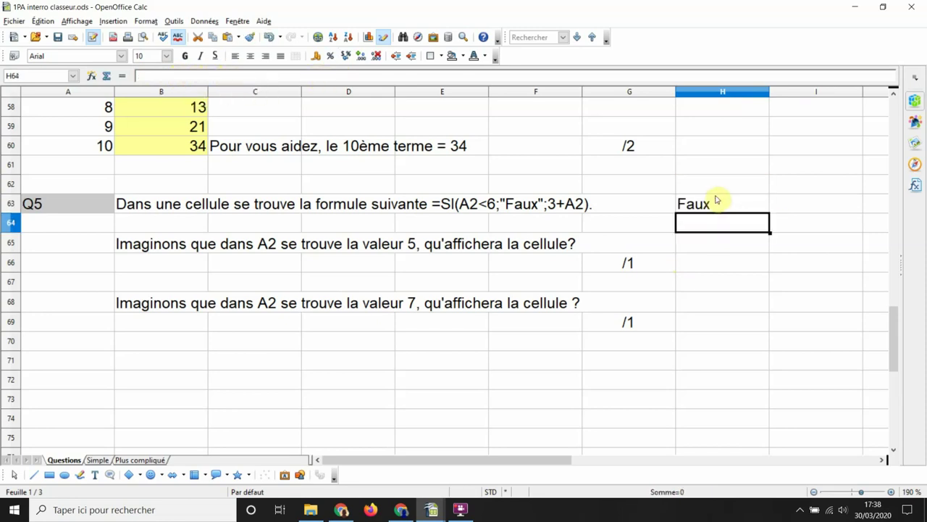
Step: Give the test cells H62:H63 an orange background
left_click(717, 200)
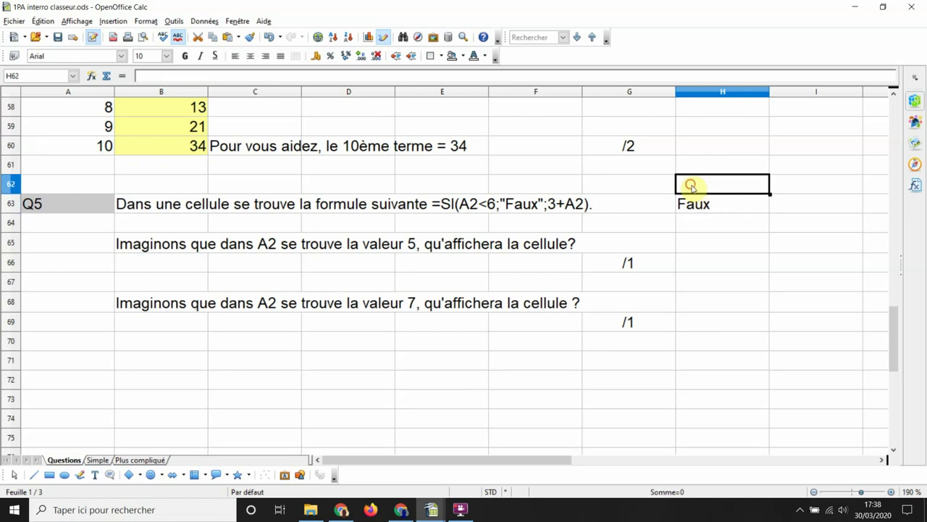
left_click_drag(689, 184, 700, 203)
left_click(463, 56)
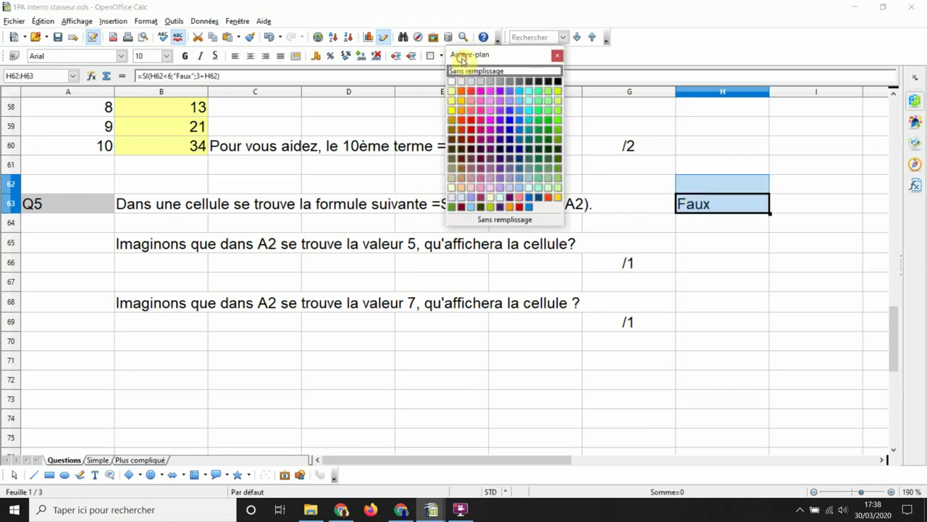
left_click(464, 89)
left_click(726, 281)
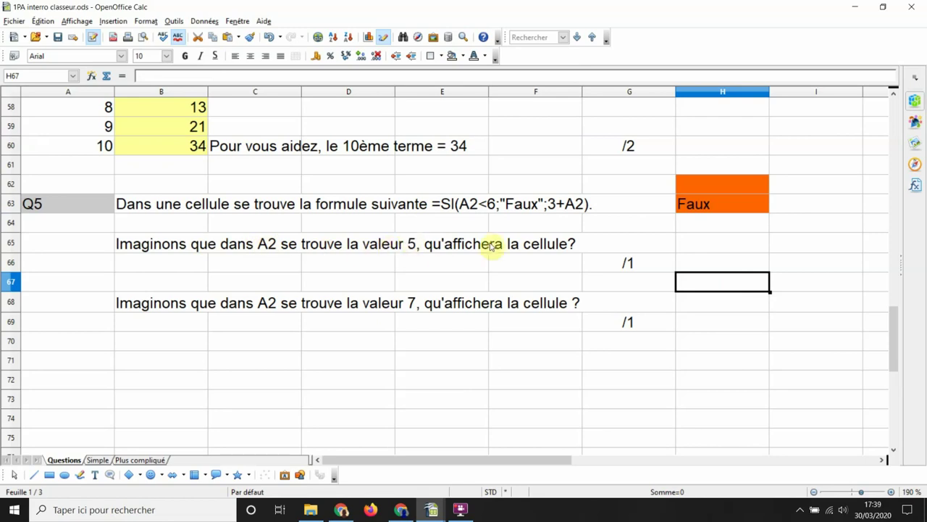
left_click(464, 202)
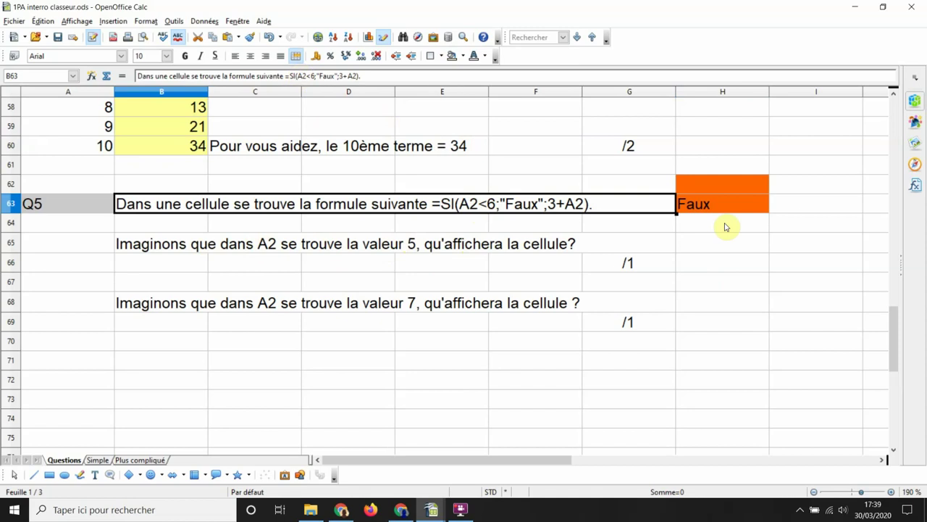
left_click(298, 75)
left_click_drag(299, 75, 314, 76)
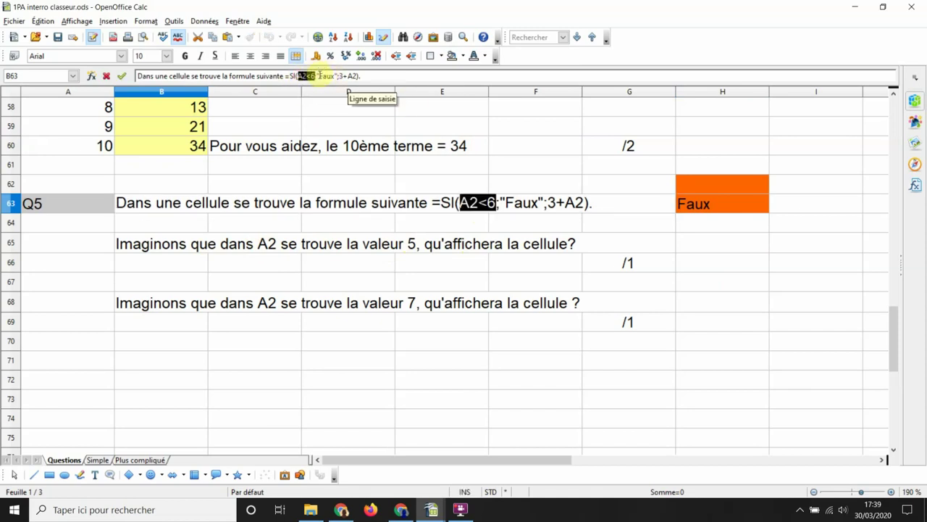
left_click_drag(318, 75, 349, 76)
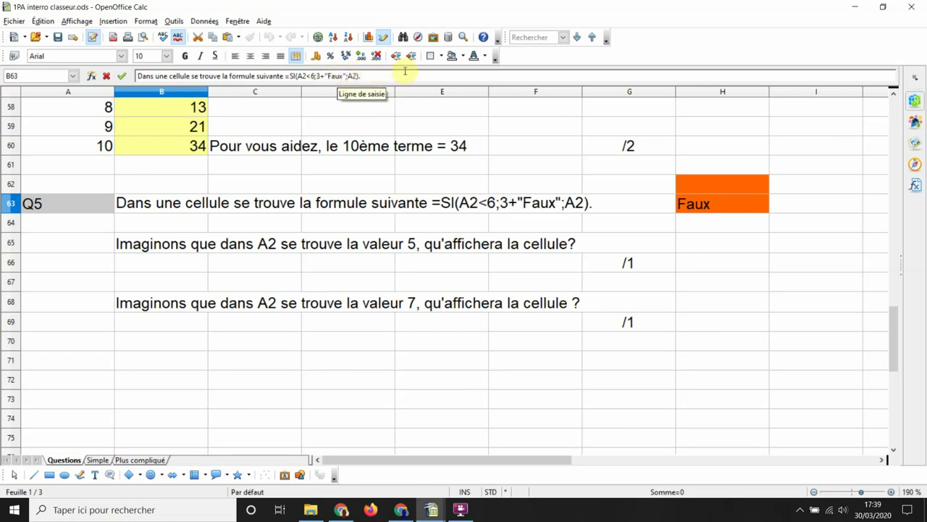
key("ctrl+z")
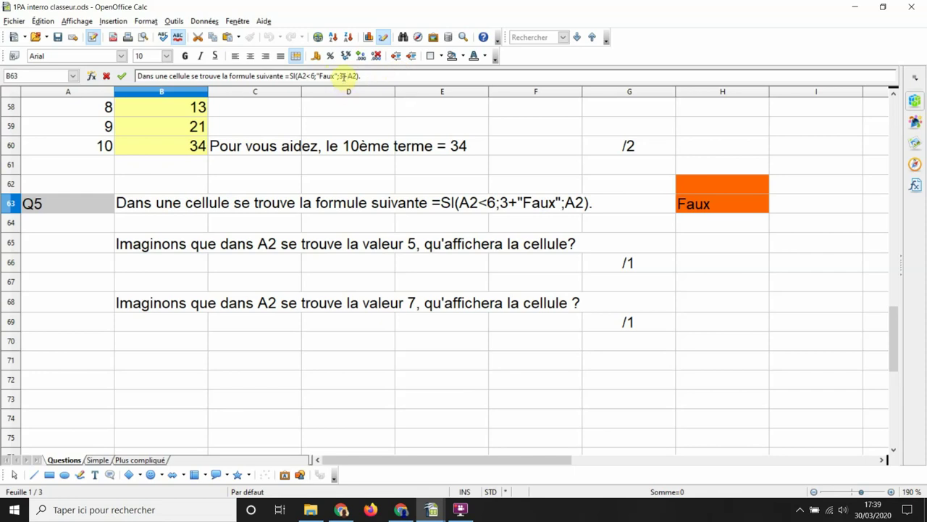
left_click(232, 250)
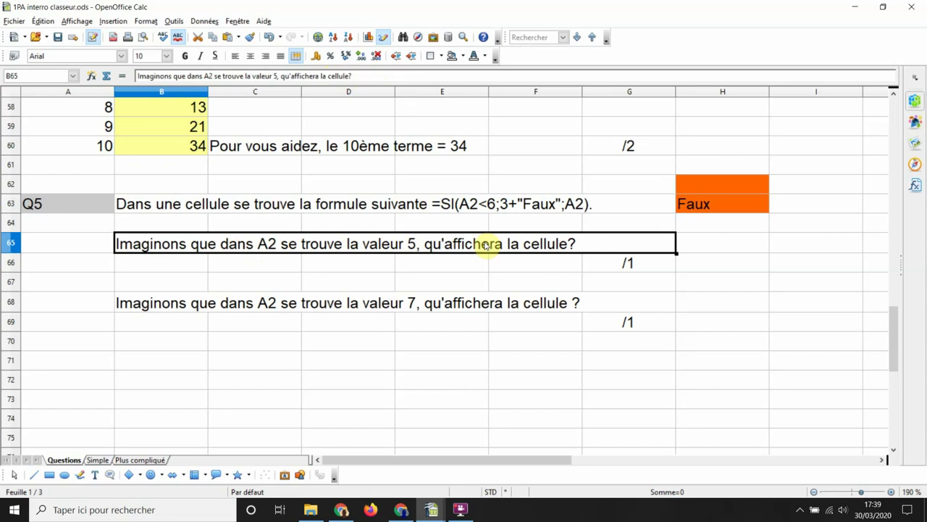
Step: Undo the accidental edit in B63 so the Q5 formula reads =SI(A2<6;"Faux";3+A2)
left_click(513, 209)
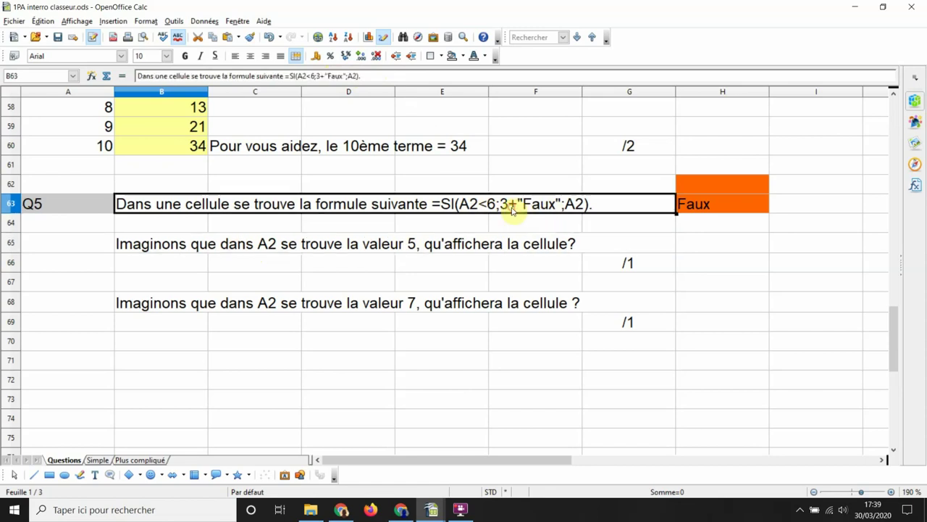
left_click(325, 75)
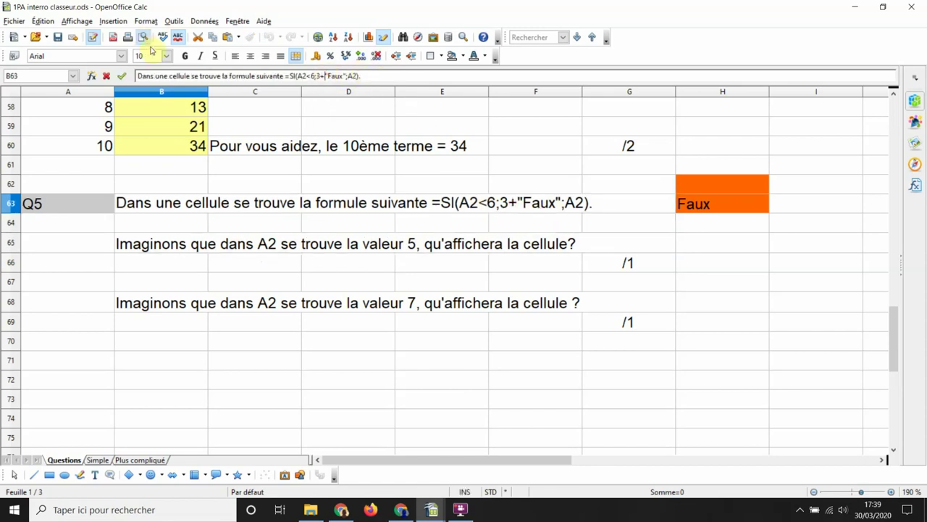
left_click(314, 185)
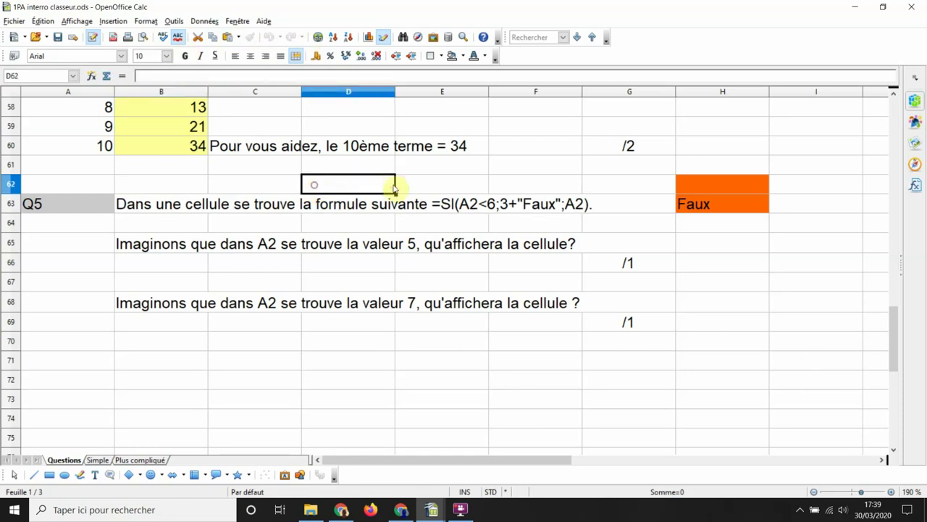
left_click(269, 38)
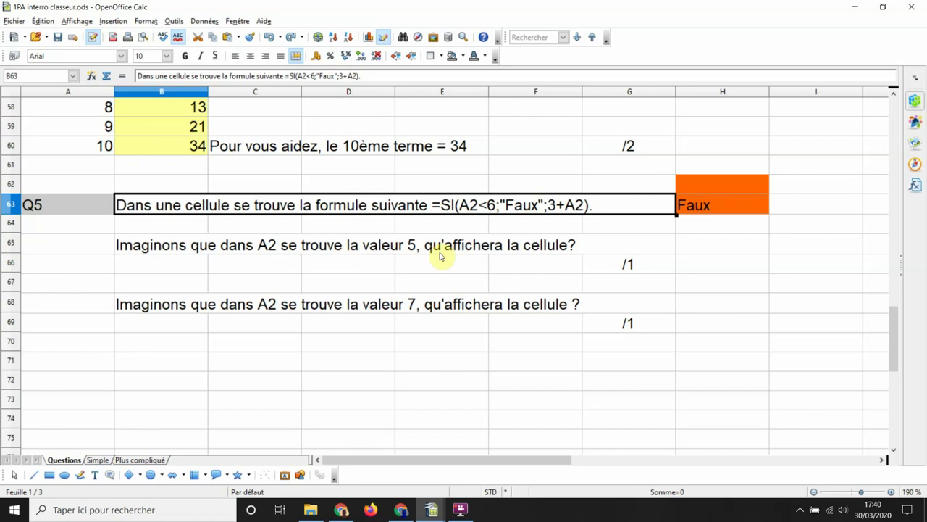
Step: Answer the first Q5 question in B66 with "la cellule affichera fauux"
left_click(517, 264)
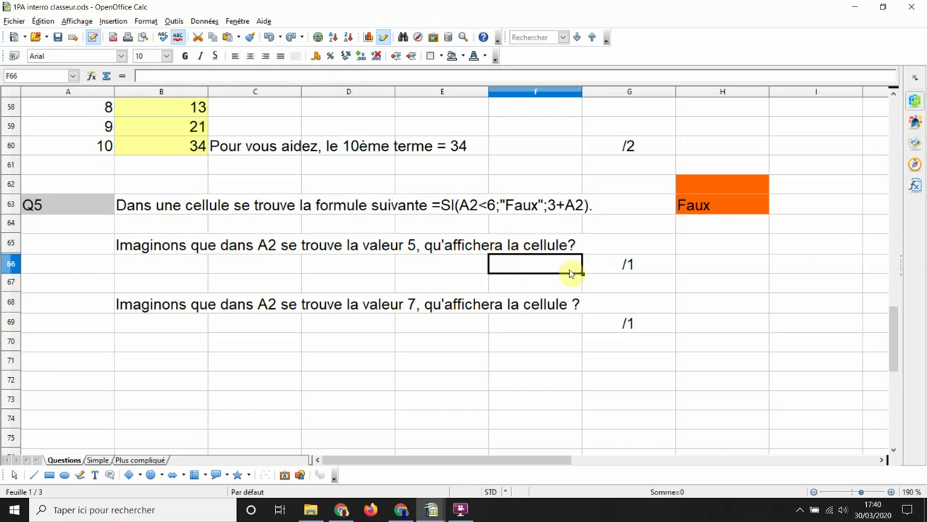
left_click(181, 266)
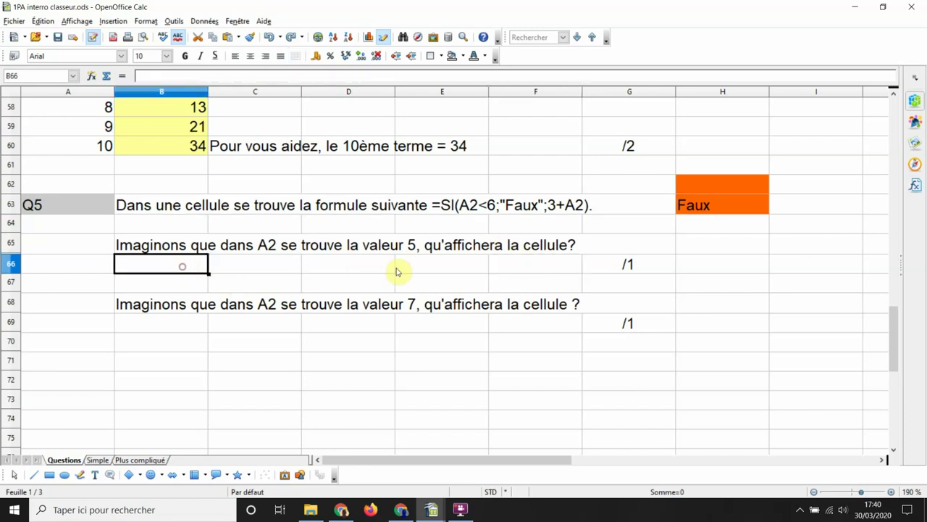
type("la cellul")
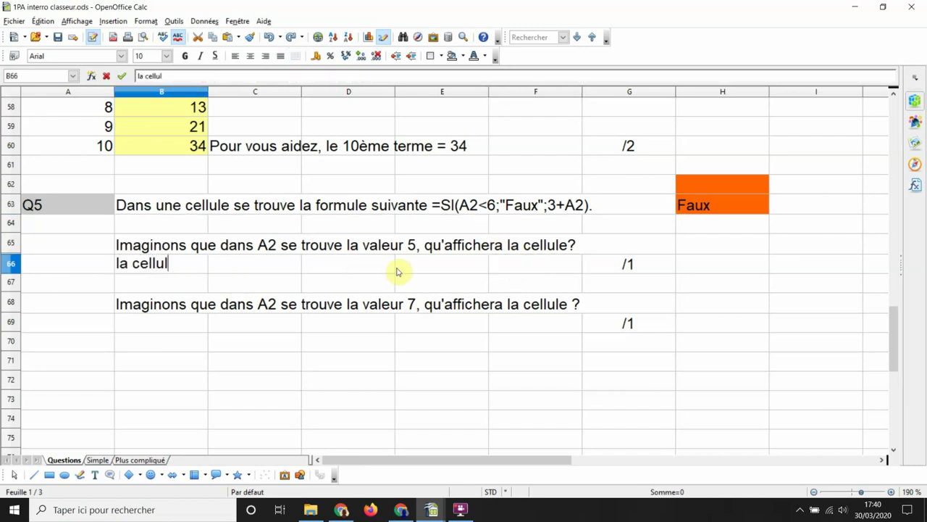
type("e afficher")
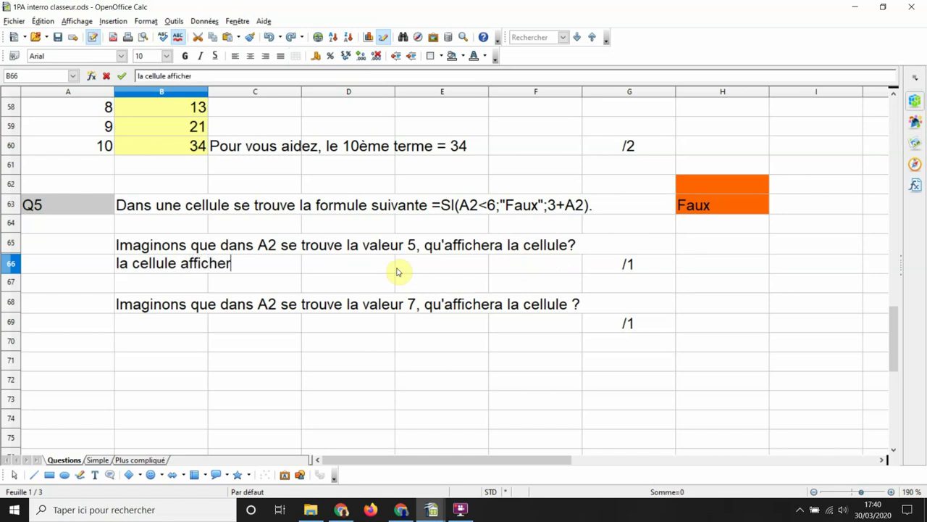
type("a fau")
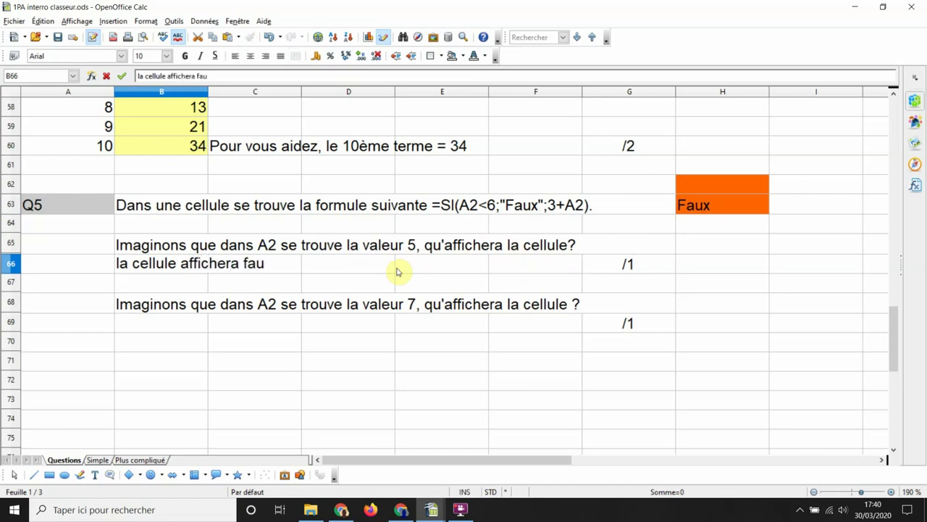
type("ux")
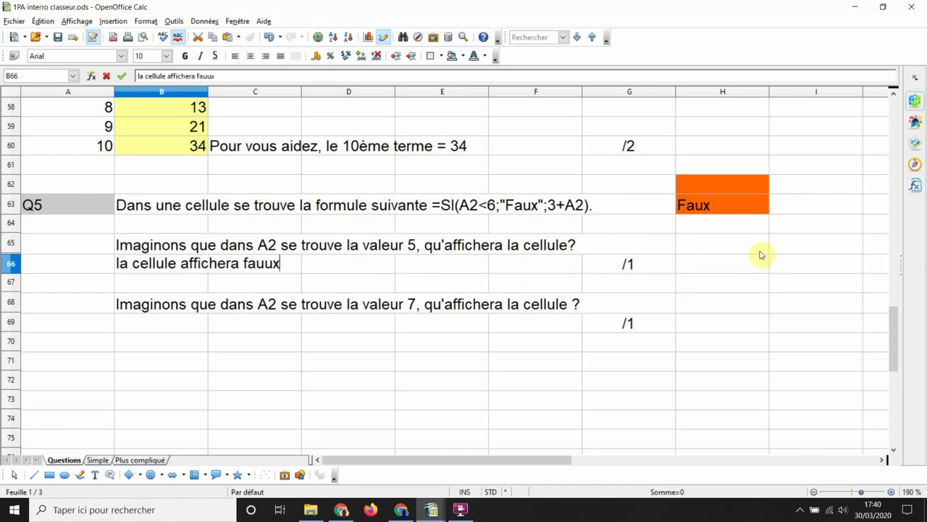
Step: Test the SI formula with the value 5 in H62 and clear the test value
left_click(725, 188)
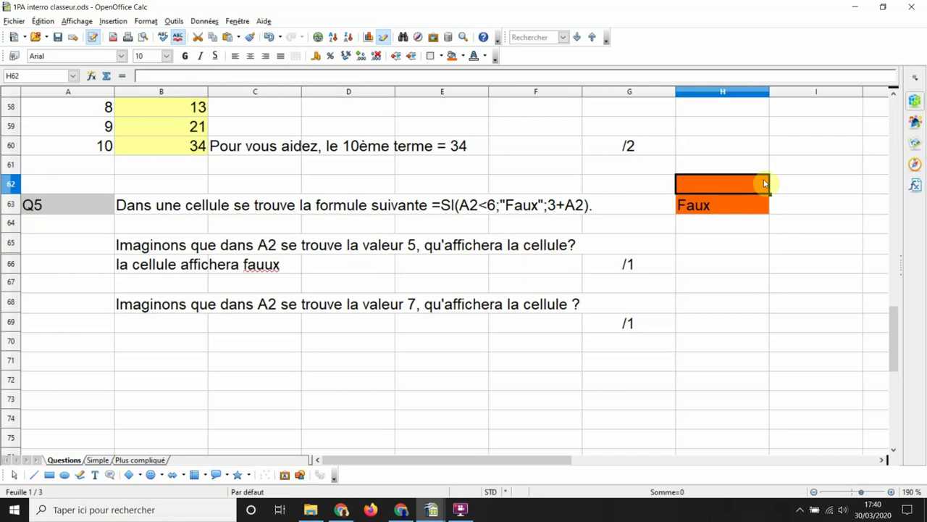
type("5")
key("Return")
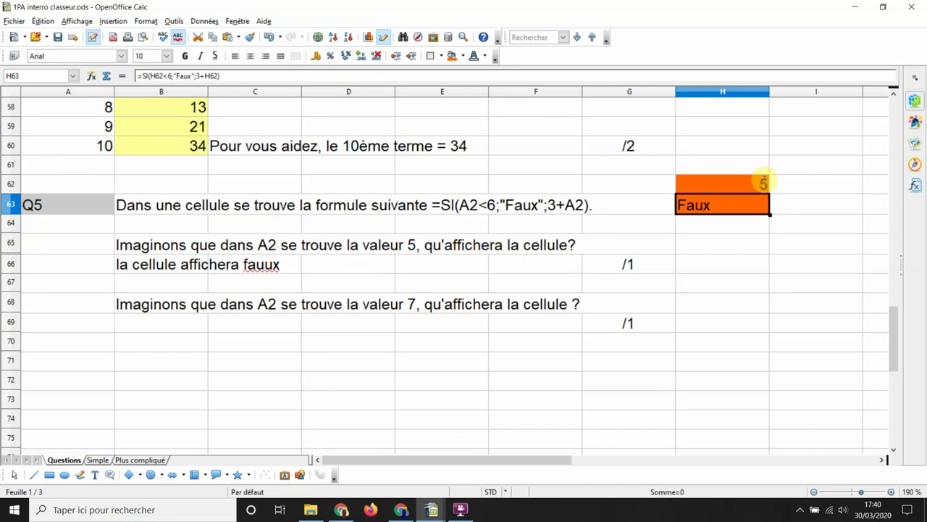
left_click(764, 183)
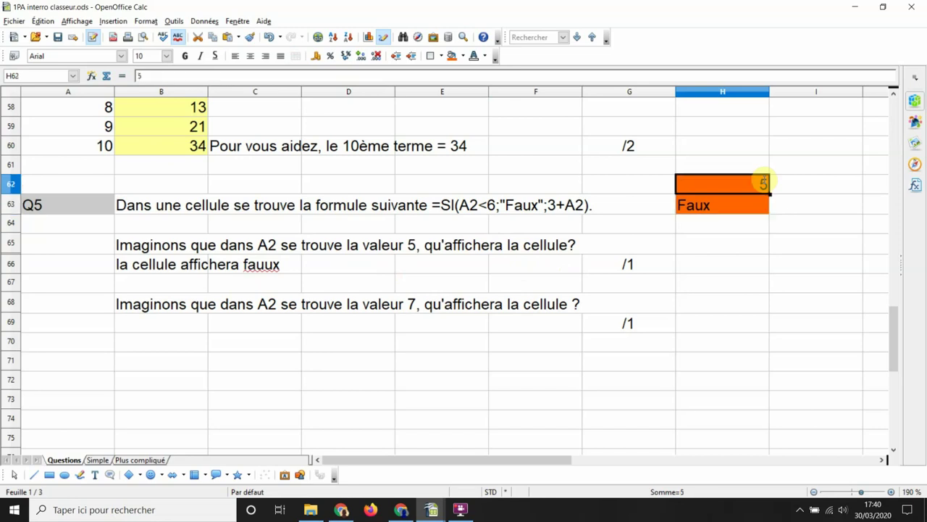
key("BackSpace")
key("Return")
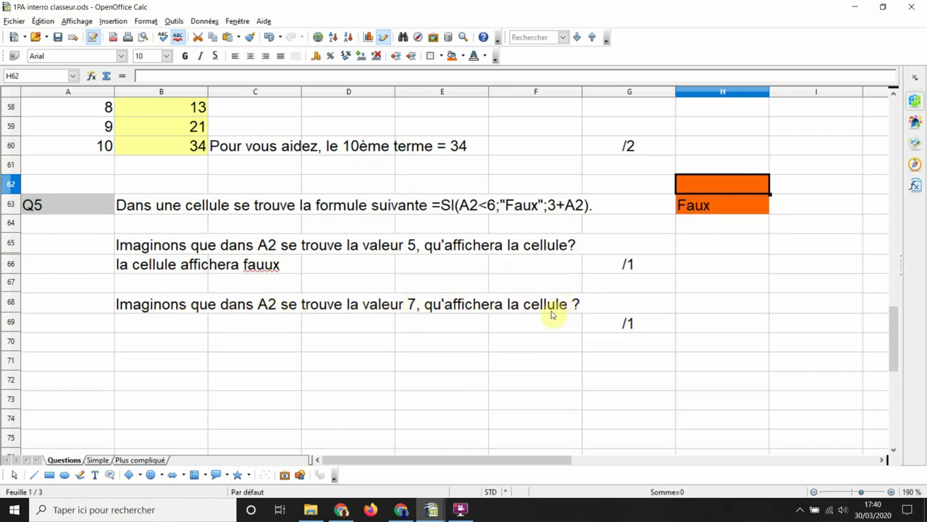
Step: Start the answer for the value 7 in B69 with "la cellule affichera la somme"
left_click(170, 328)
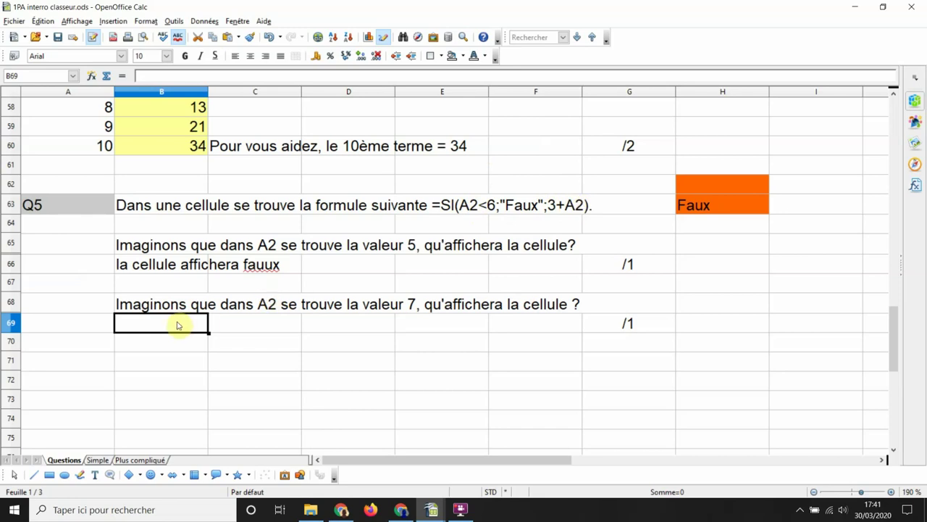
type("l")
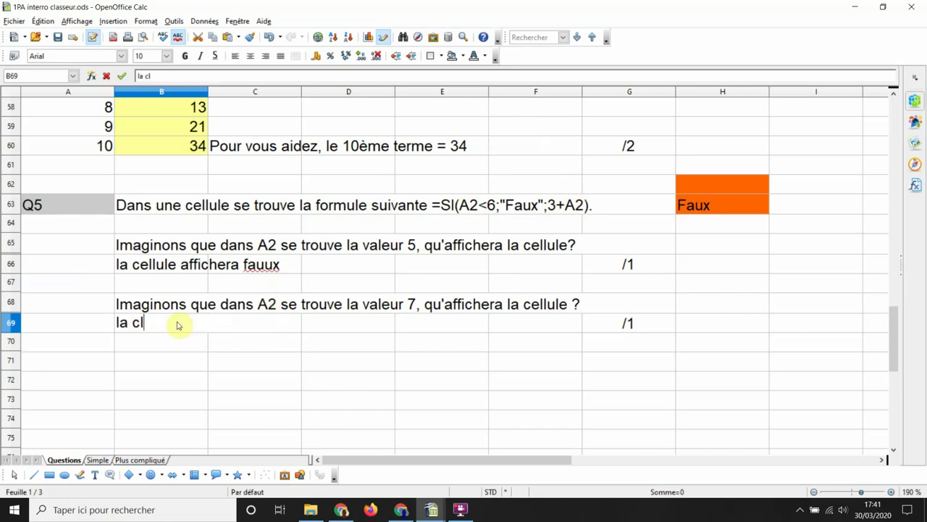
key("BackSpace")
type("ellule a")
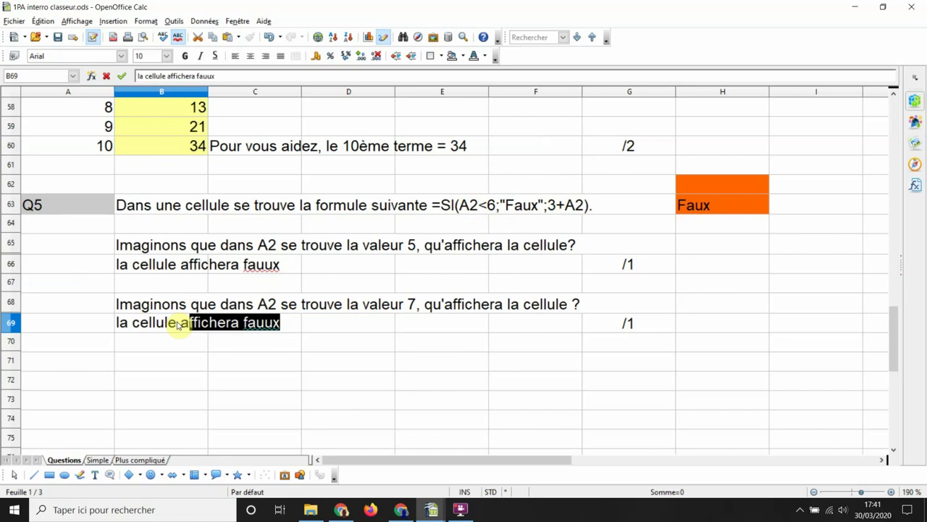
type("ffice")
key("BackSpace")
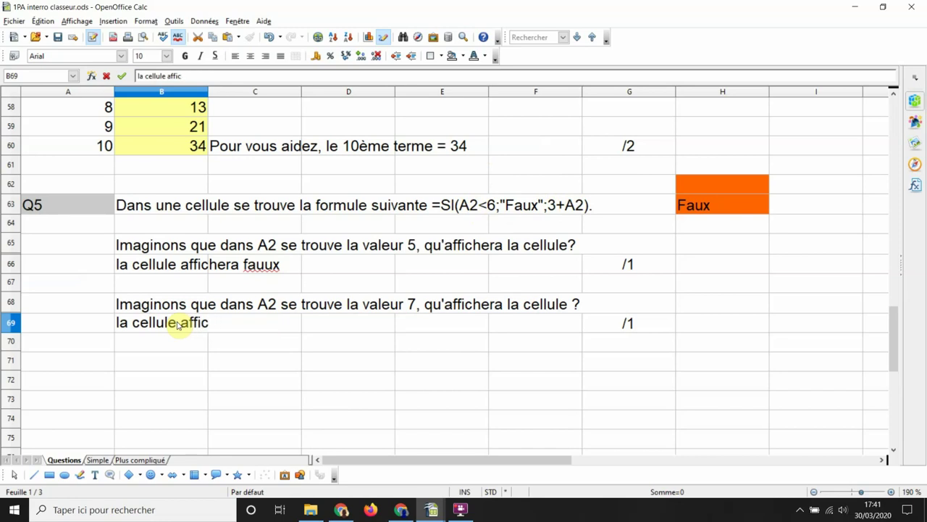
type("hera la s")
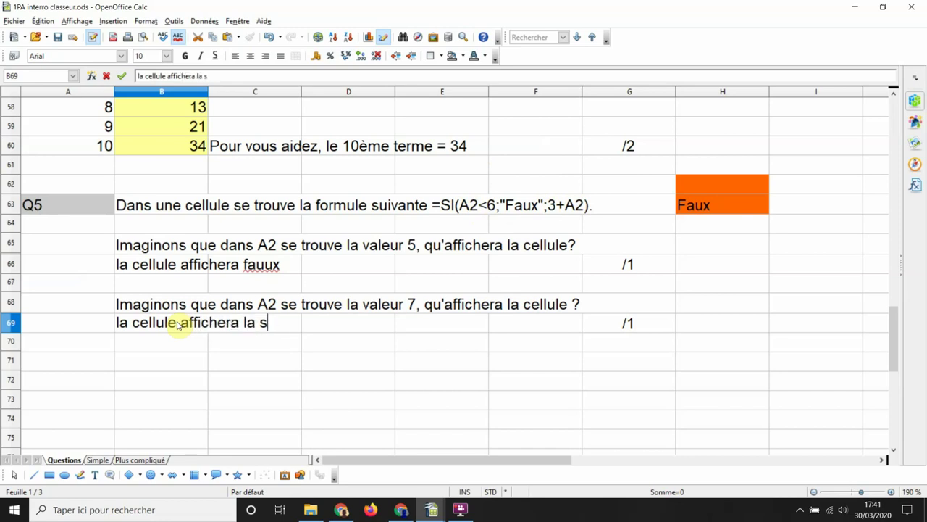
type("a")
key("BackSpace")
type("ome")
key("BackSpace")
type("me")
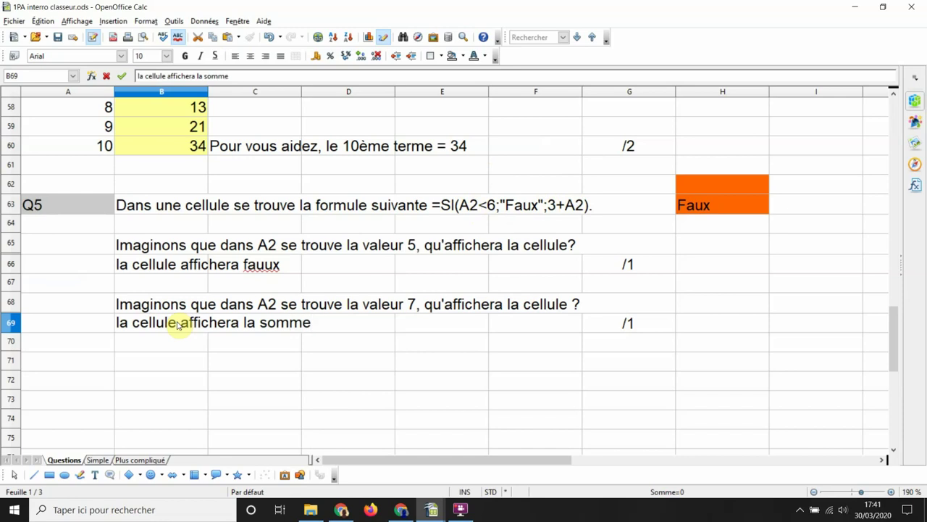
Step: Correct the spelling in answer cell B66 so it reads "la cellule affichera faux"
left_click(213, 265)
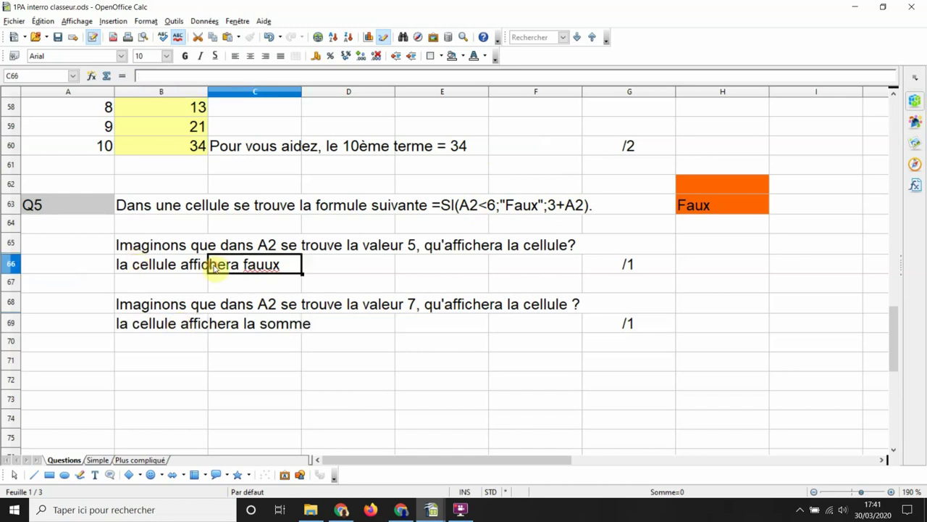
left_click(159, 270)
left_click(206, 76)
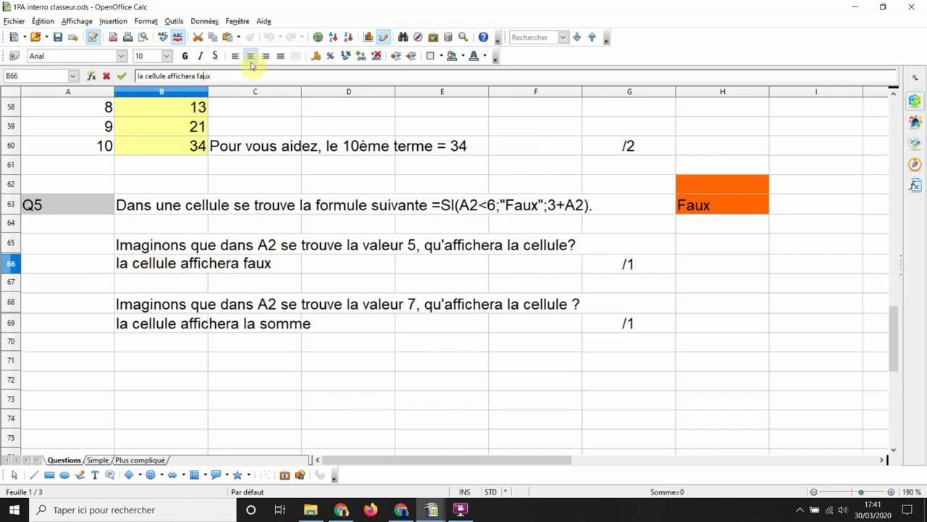
Step: Complete the answer in B69 so it reads "la cellule affichera la somme de 7+3"
left_click(153, 324)
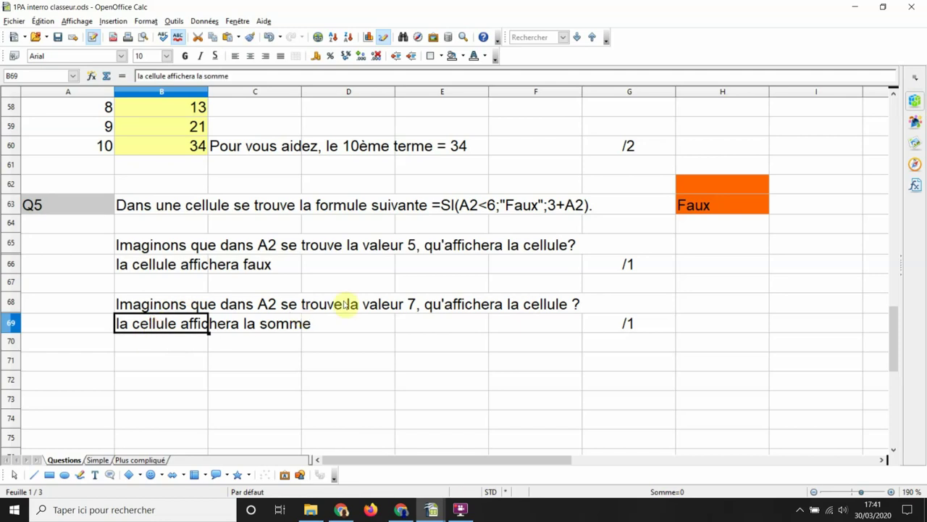
left_click(248, 77)
type("de")
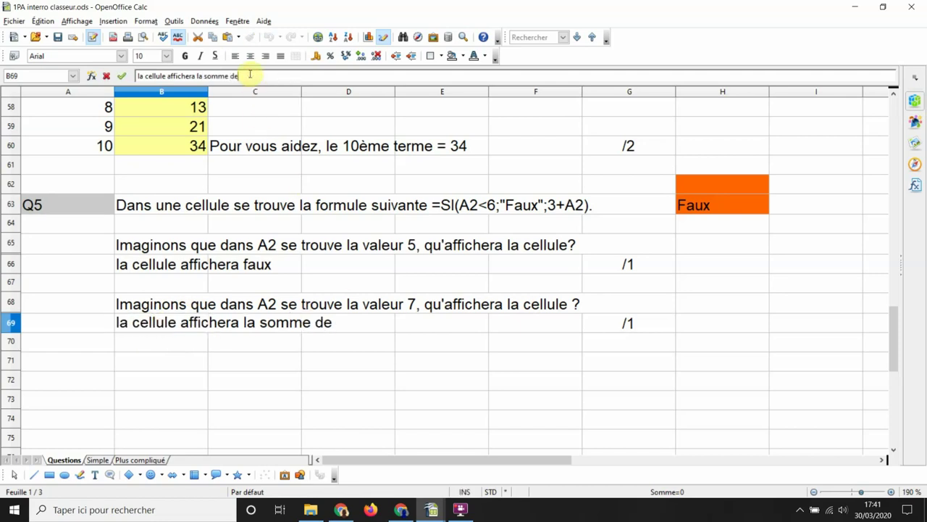
type("7=")
key("BackSpace")
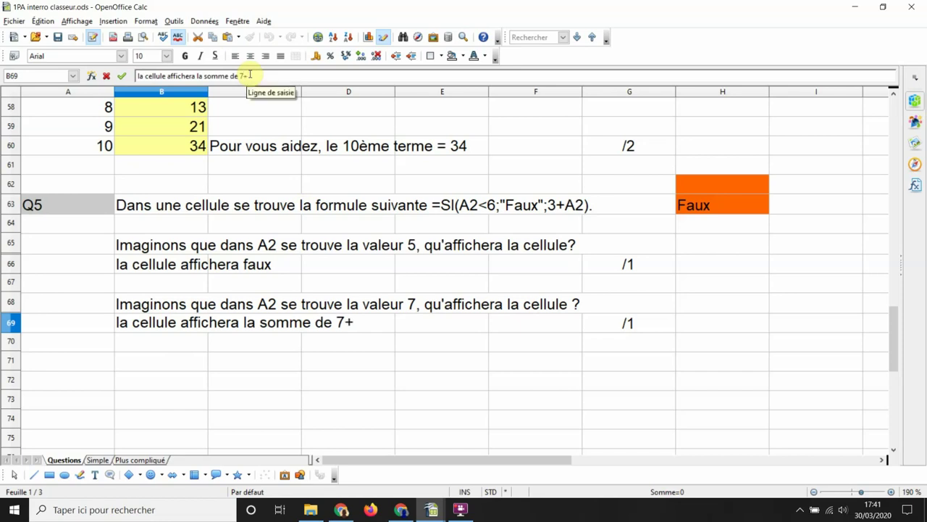
type("+3")
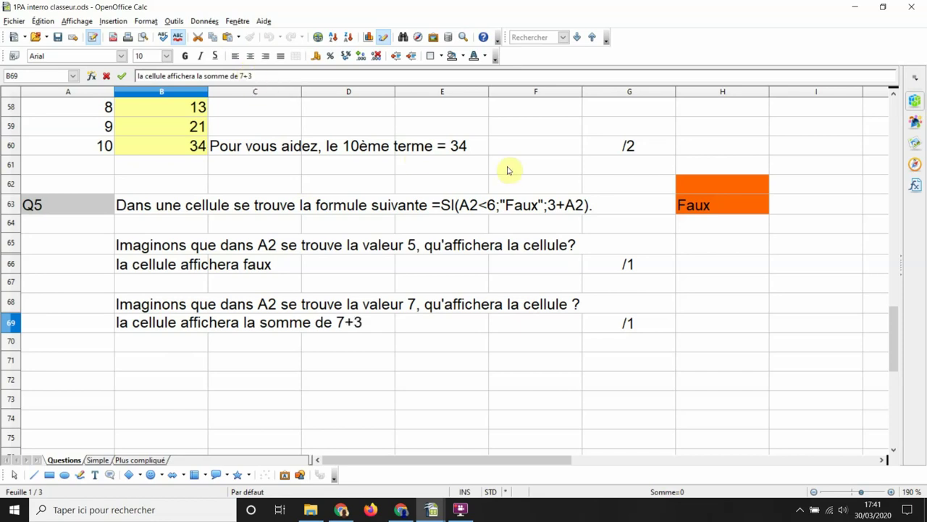
left_click(513, 360)
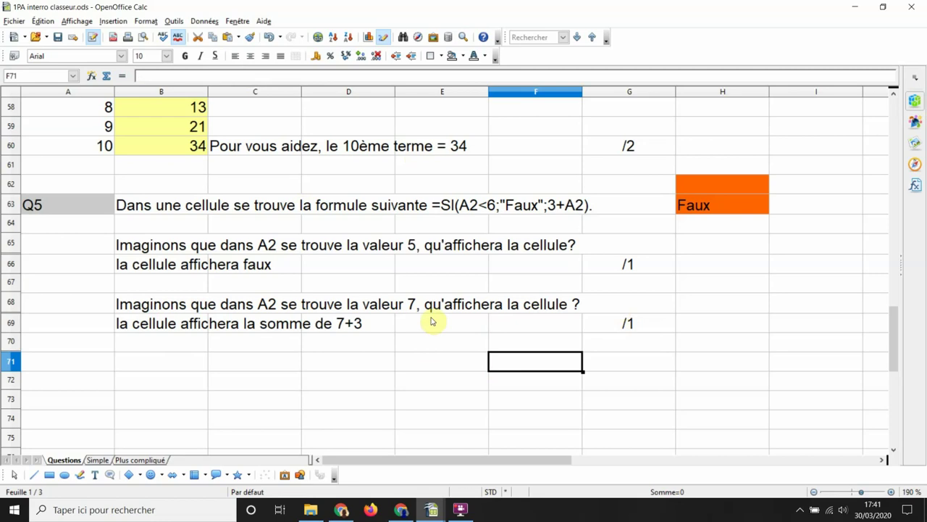
Step: Enter 7 in H62 to test the second Q5 answer with the SI formula
left_click(703, 186)
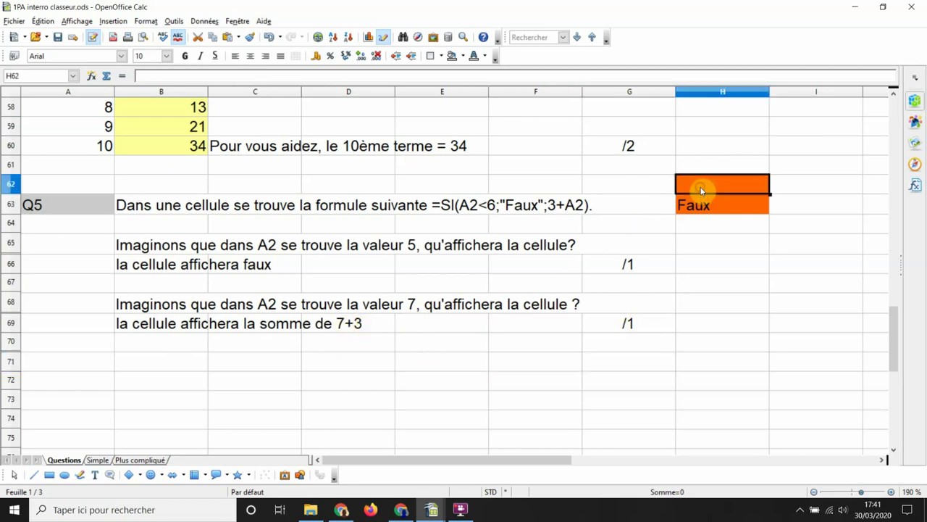
type("7")
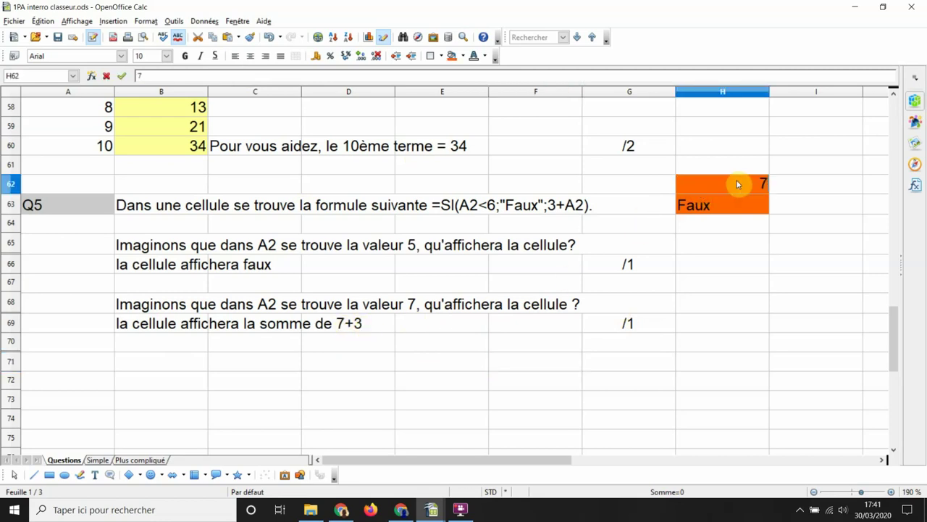
key("Return")
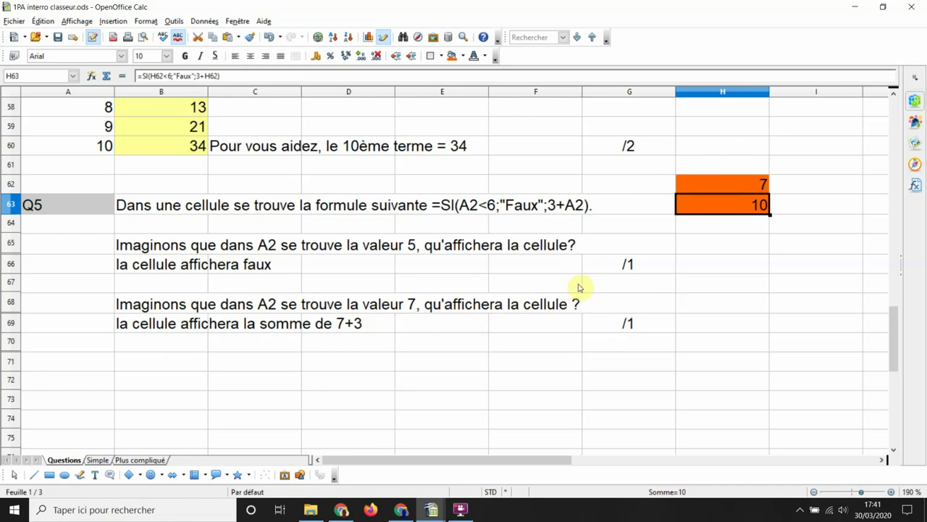
Step: Open the Simple sheet and examine the Q1 table and the formulas in B8 and B18
left_click(97, 460)
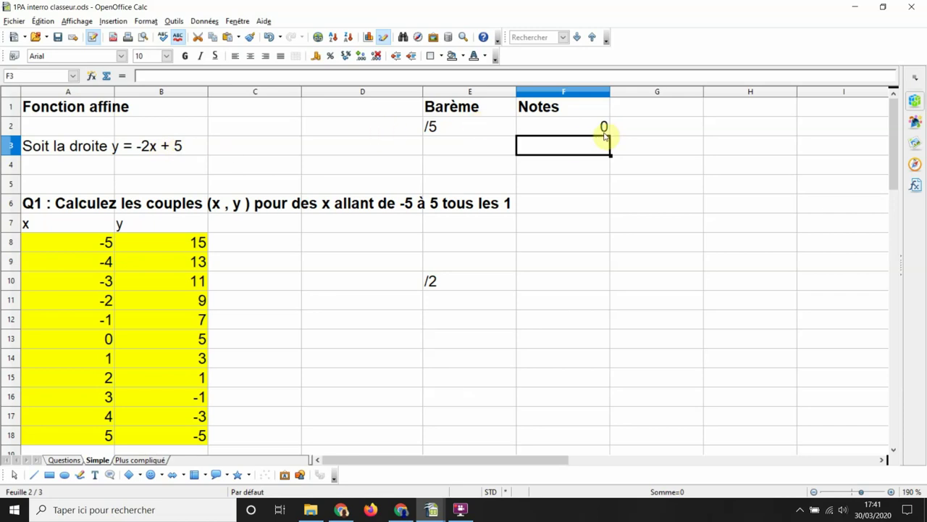
scroll(130, 206, "down", 1)
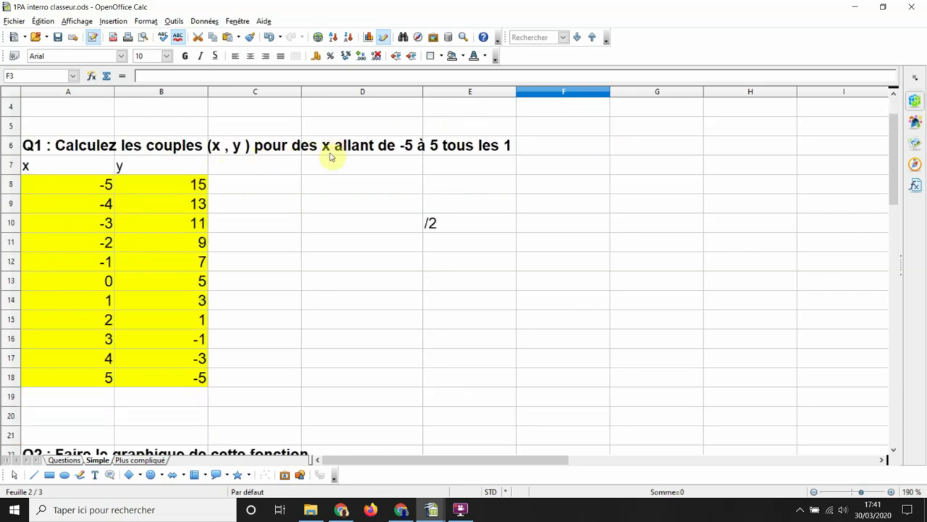
scroll(305, 210, "up", 1)
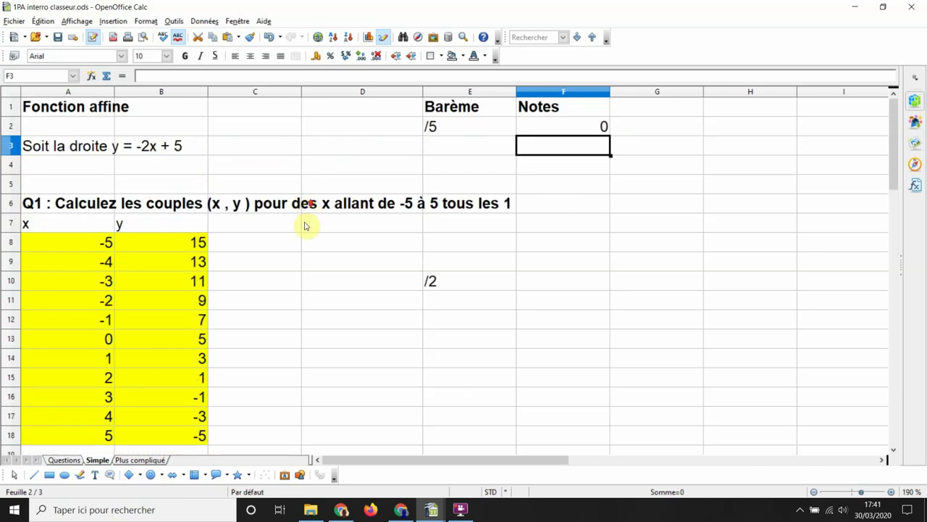
scroll(306, 239, "down", 1)
left_click(197, 183)
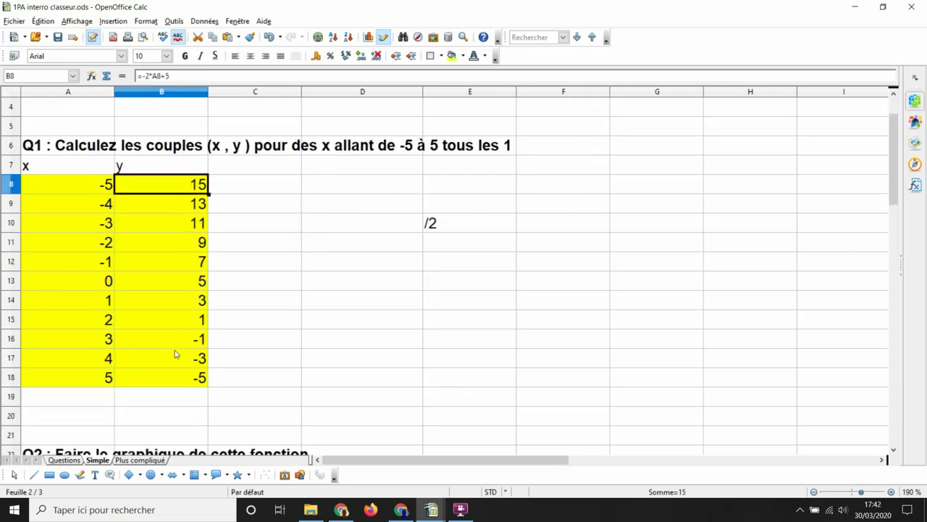
left_click(178, 378)
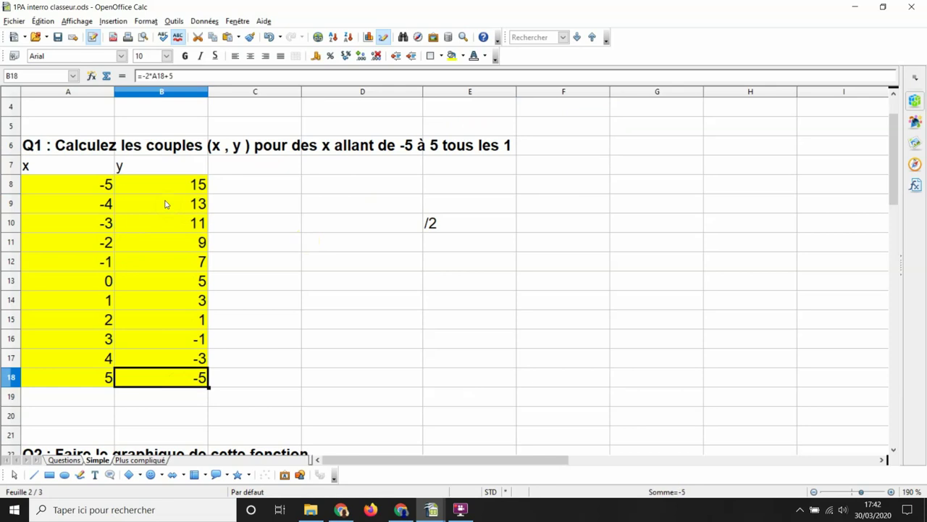
scroll(236, 208, "up", 1)
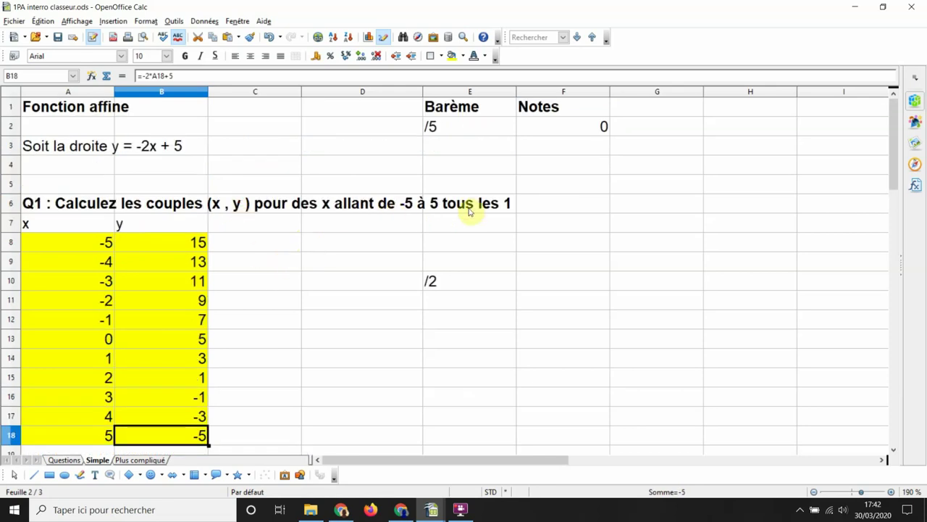
Step: Clear the contents of the Q1 answer range A8:B18, keeping its formatting
left_click_drag(87, 249, 154, 437)
key("Delete")
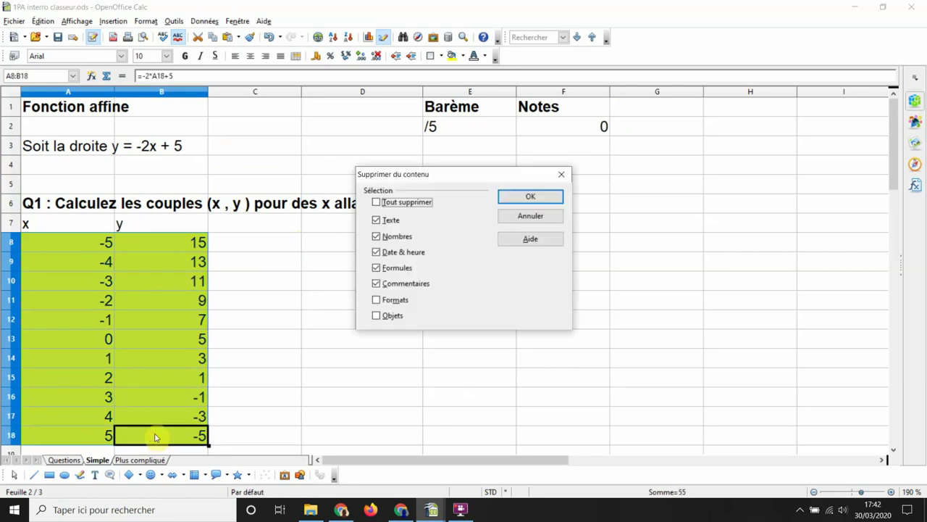
key("Return")
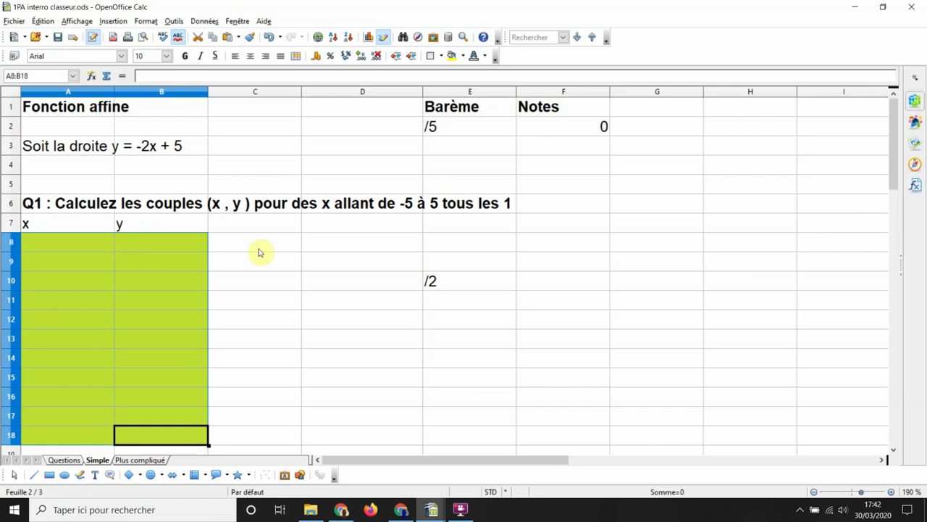
Step: Enter -5 in A8 and fill the x series down to 5 in A18
left_click(84, 244)
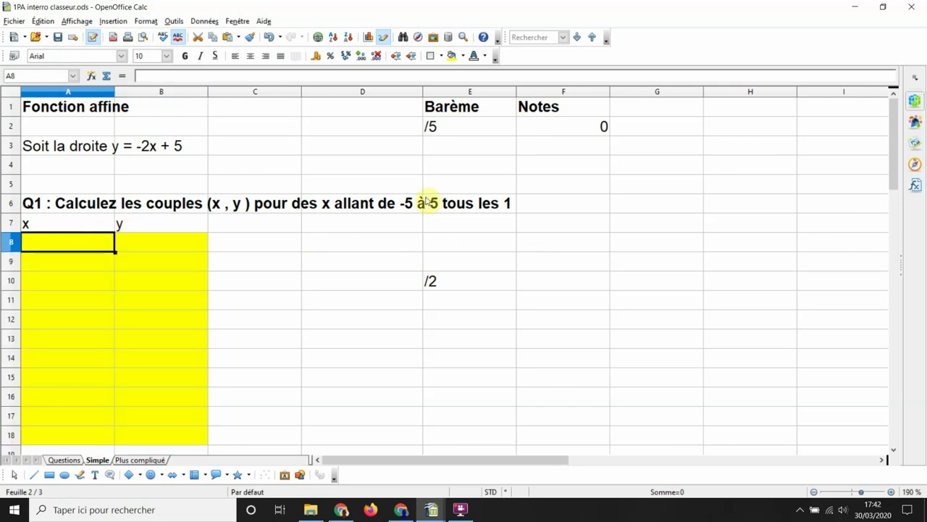
type("-")
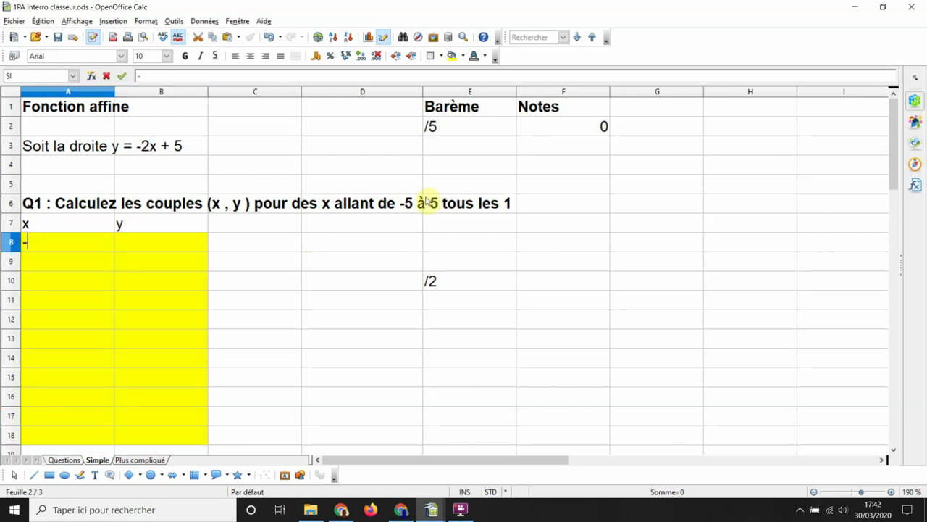
type("5")
key("Return")
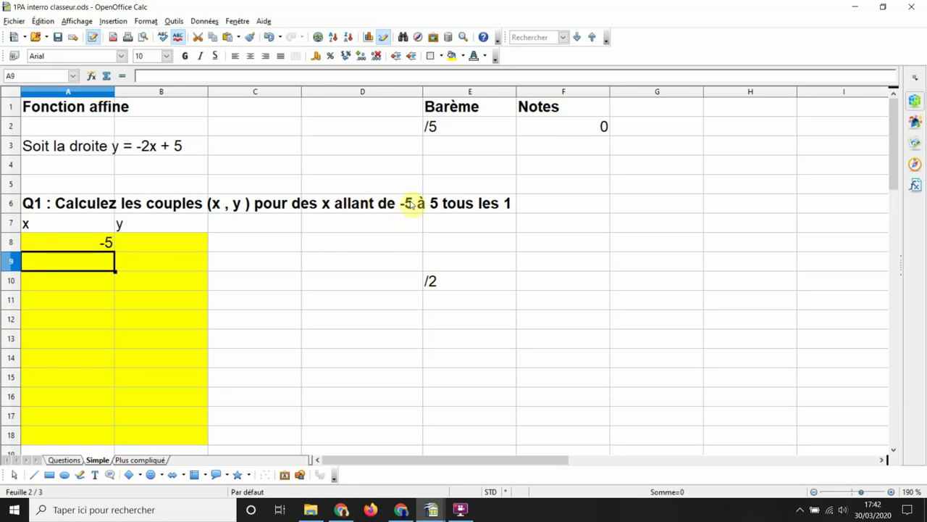
left_click(74, 246)
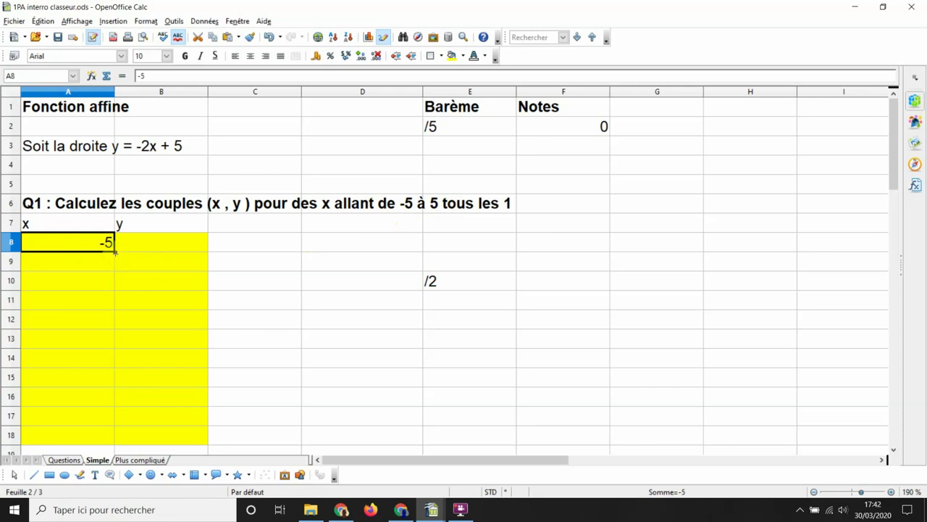
left_click_drag(114, 251, 117, 444)
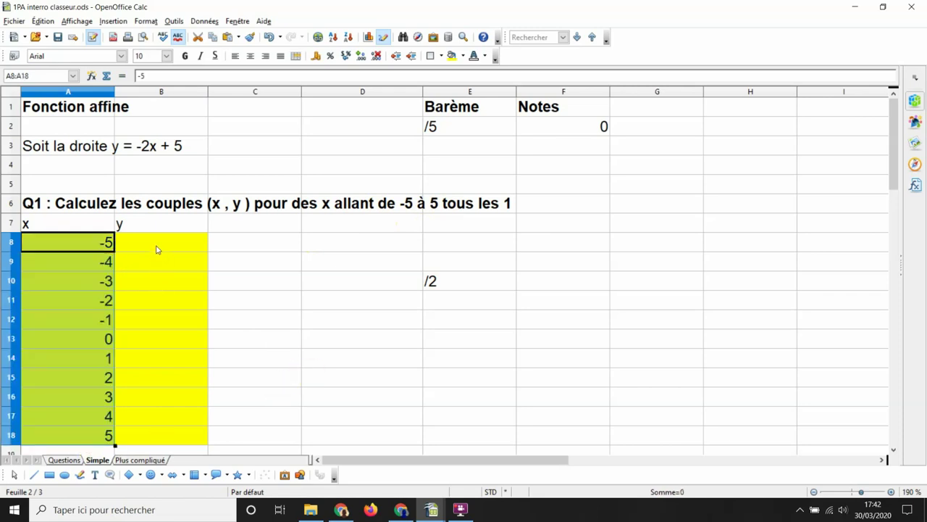
Step: Enter the formula =-2*A8+5 in B8 and fill it down the y column to B18
left_click(157, 247)
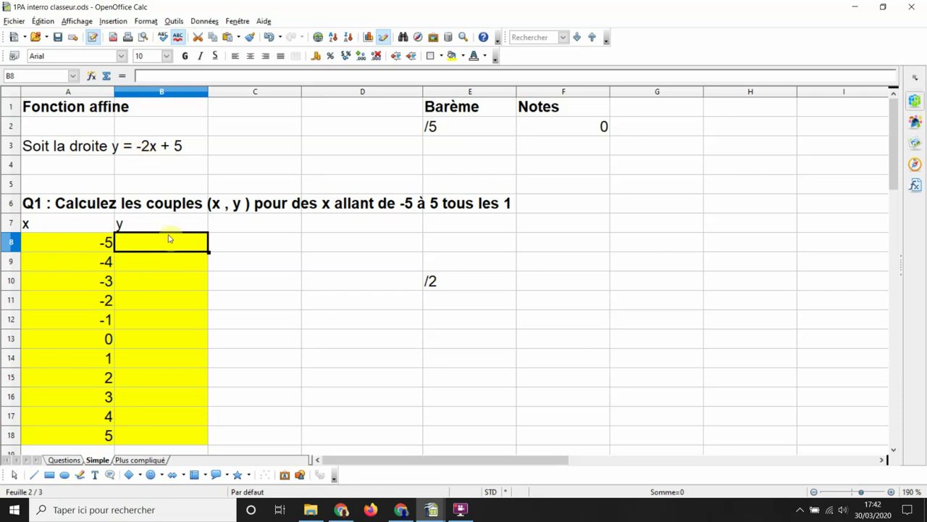
type("=")
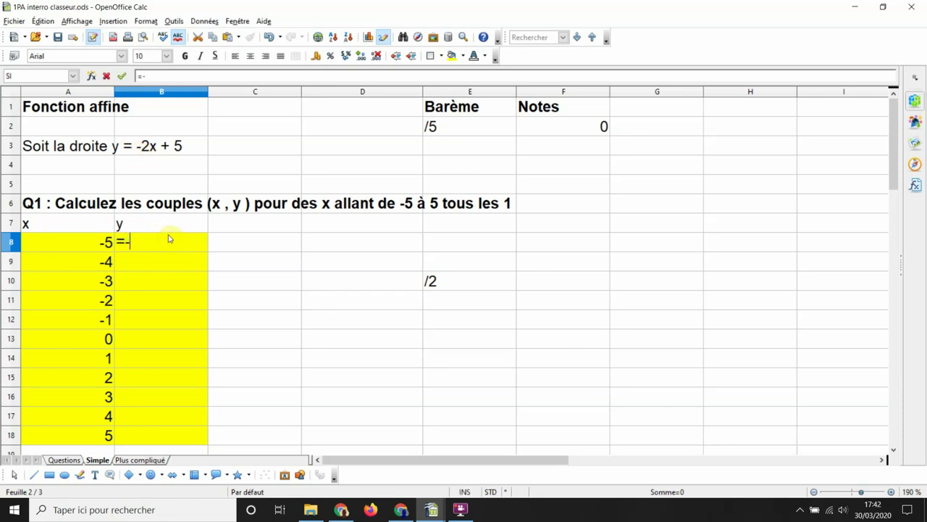
type("-é")
key("BackSpace")
type("2*")
left_click(79, 247)
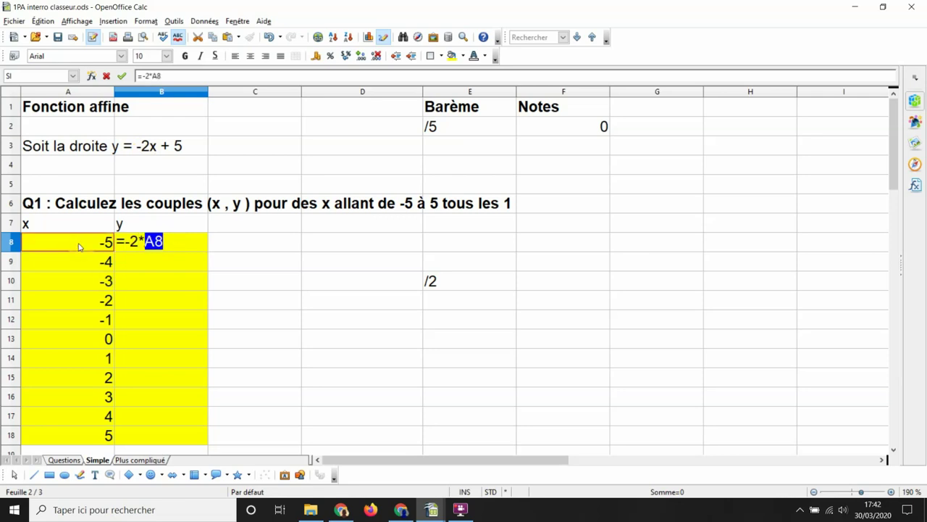
type("+5")
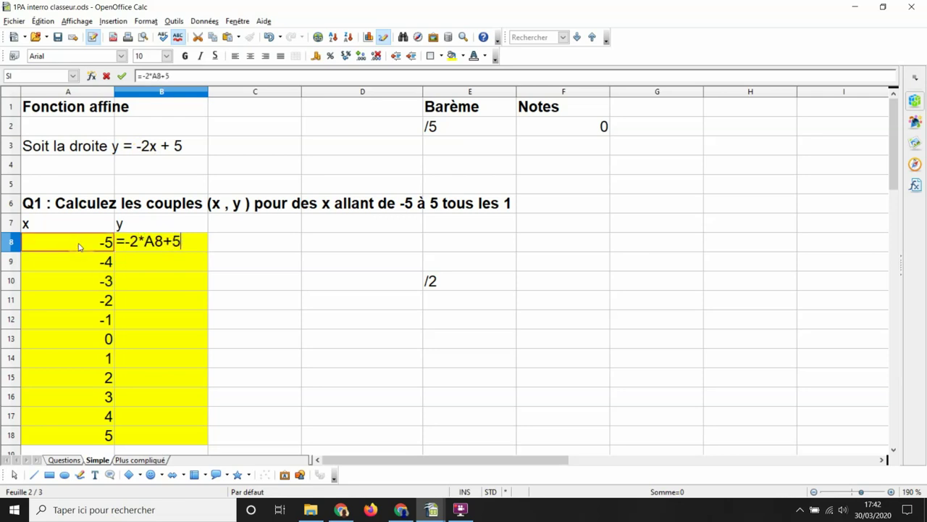
key("Return")
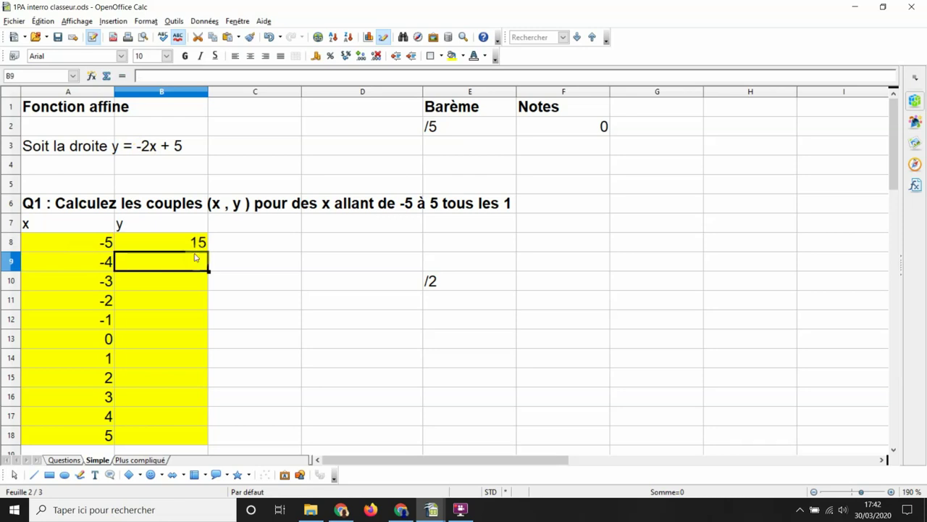
left_click(176, 243)
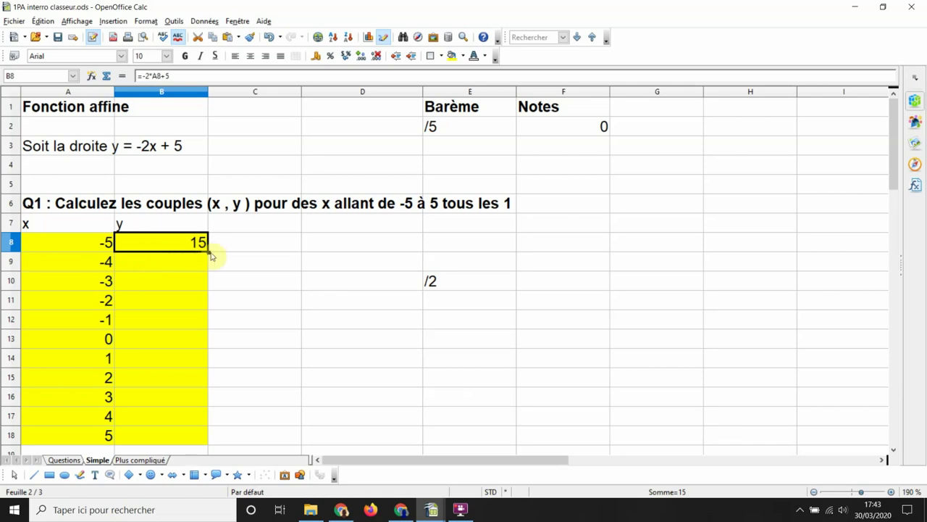
left_click_drag(210, 255, 202, 440)
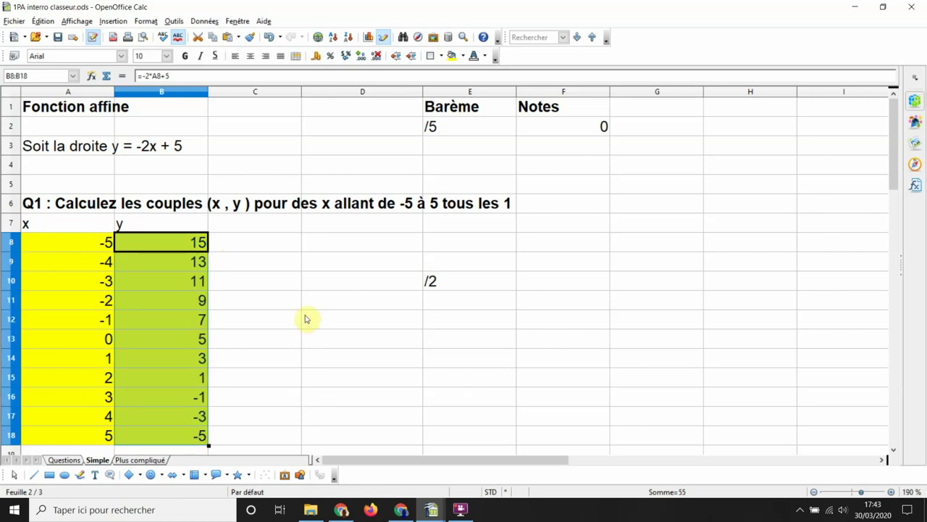
scroll(304, 315, "down", 7)
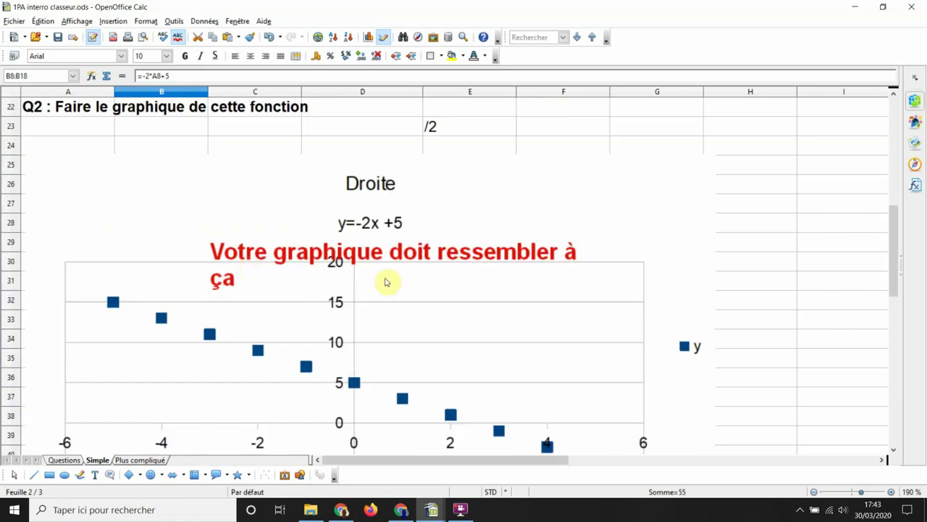
scroll(398, 305, "down", 2)
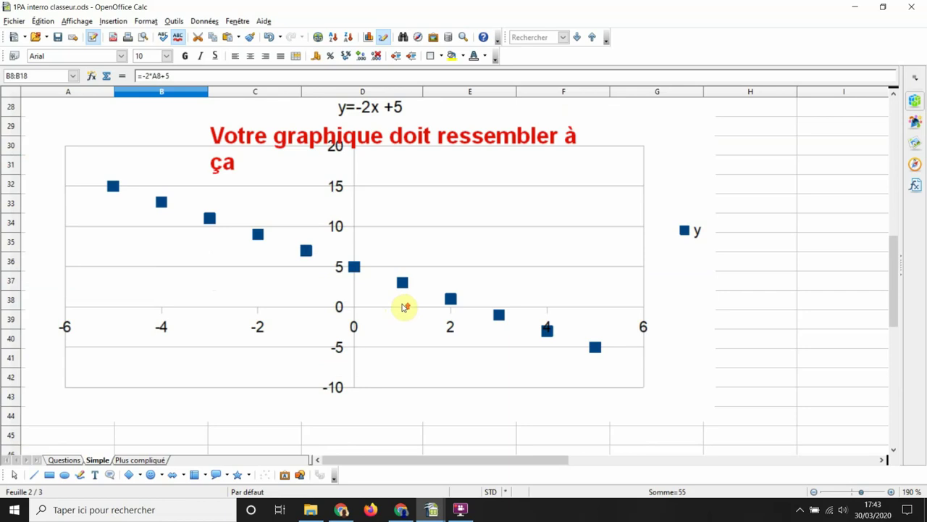
scroll(344, 279, "up", 3)
scroll(339, 279, "up", 10)
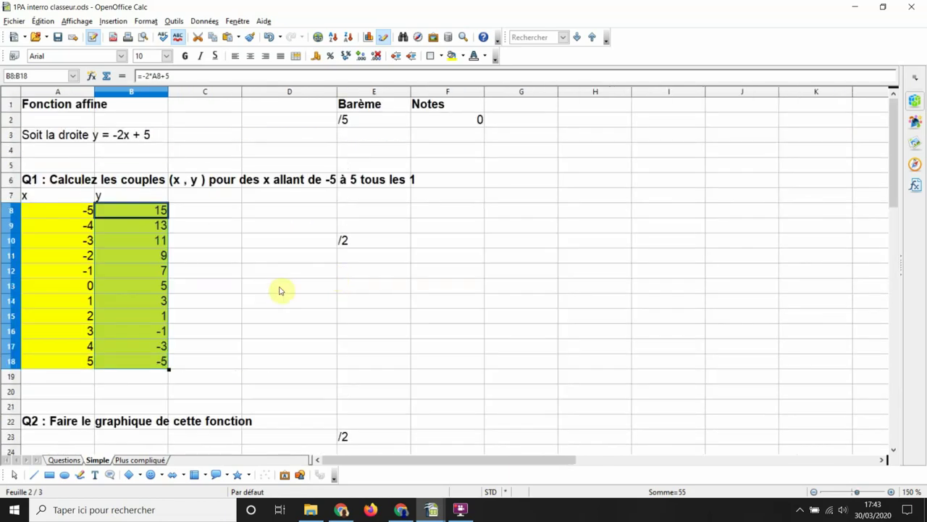
left_click(209, 285)
left_click_drag(82, 194, 133, 357)
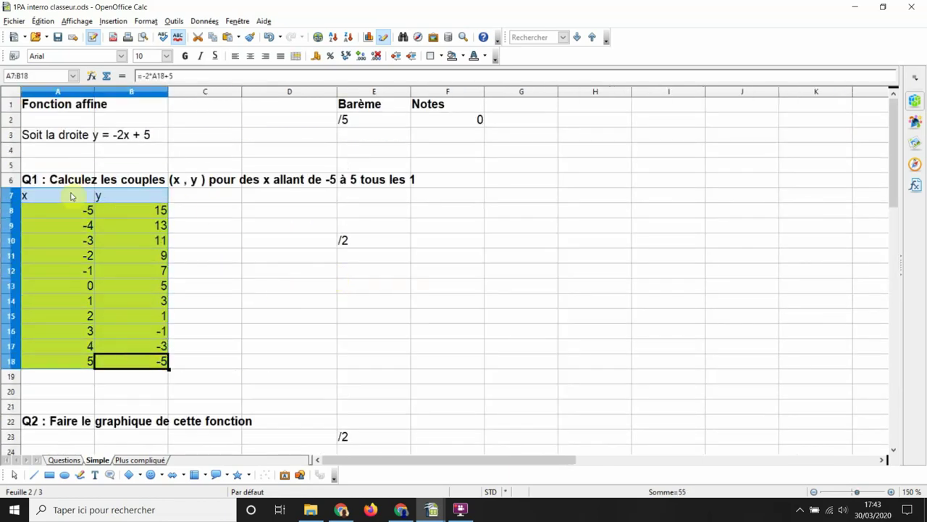
left_click(366, 37)
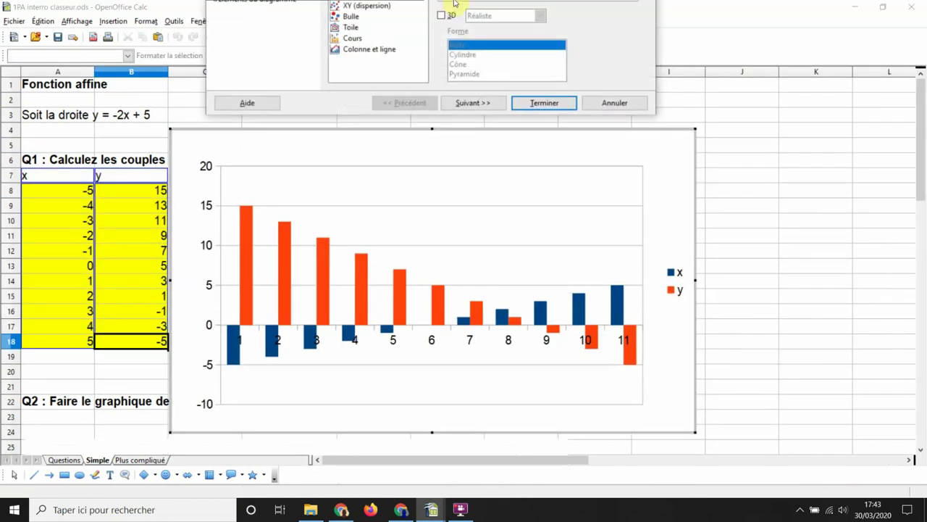
left_click_drag(449, 11, 698, 93)
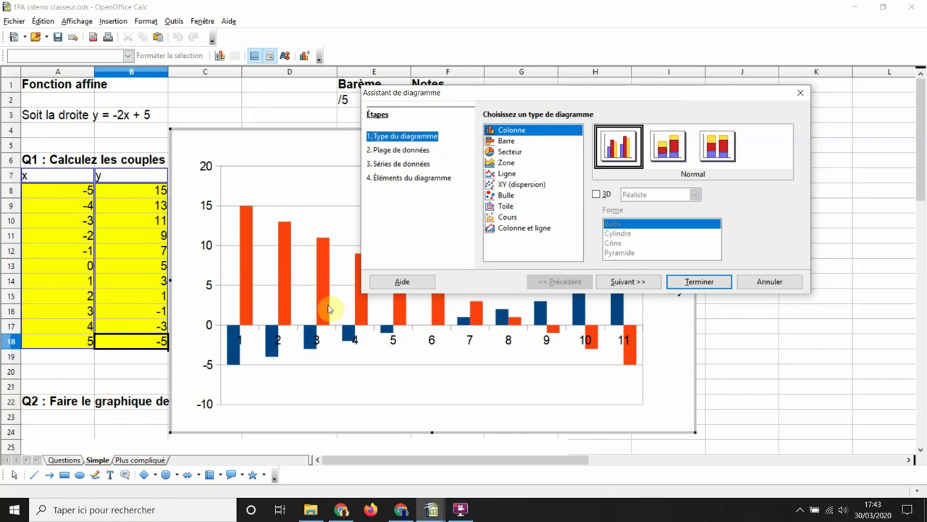
left_click(508, 186)
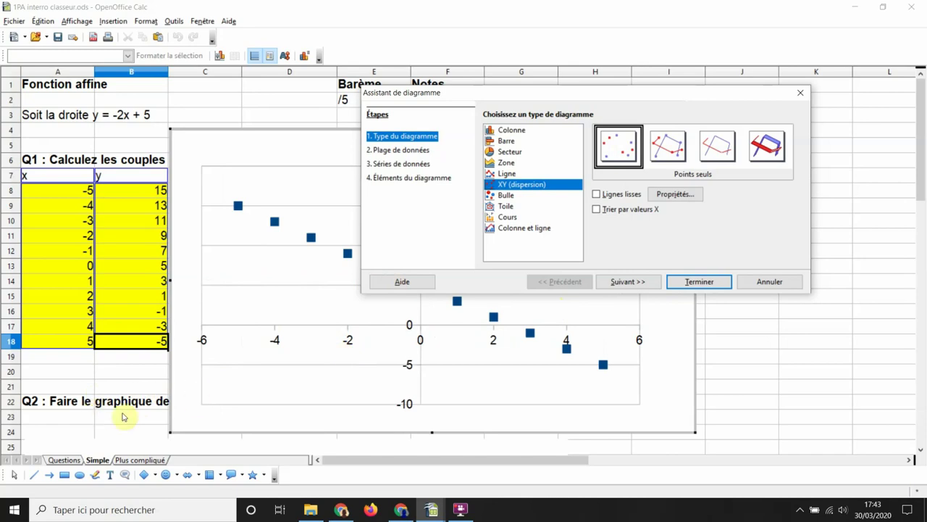
left_click(795, 282)
Step: Set up an XY (dispersion) chart, points only, from the Q1 table A7:B18, with data series in columns and the first row as label
scroll(468, 273, "down", 7)
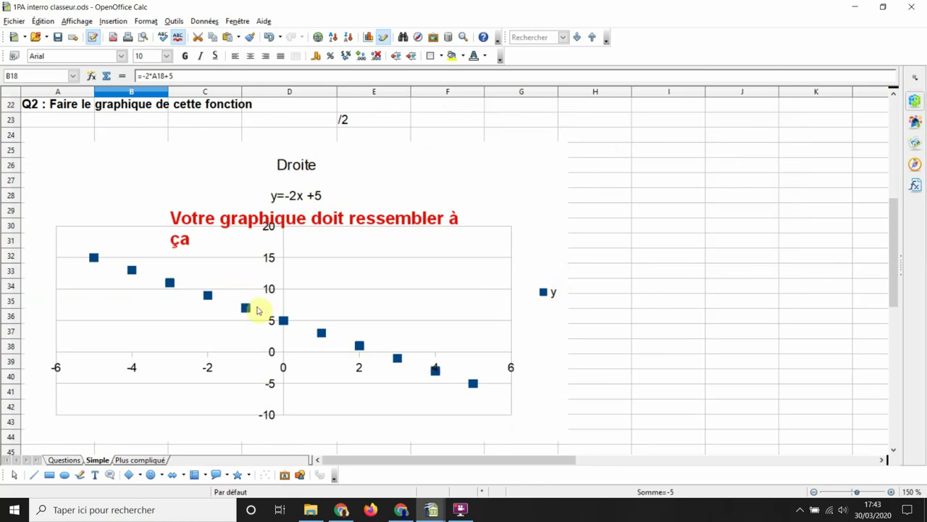
scroll(402, 292, "up", 5)
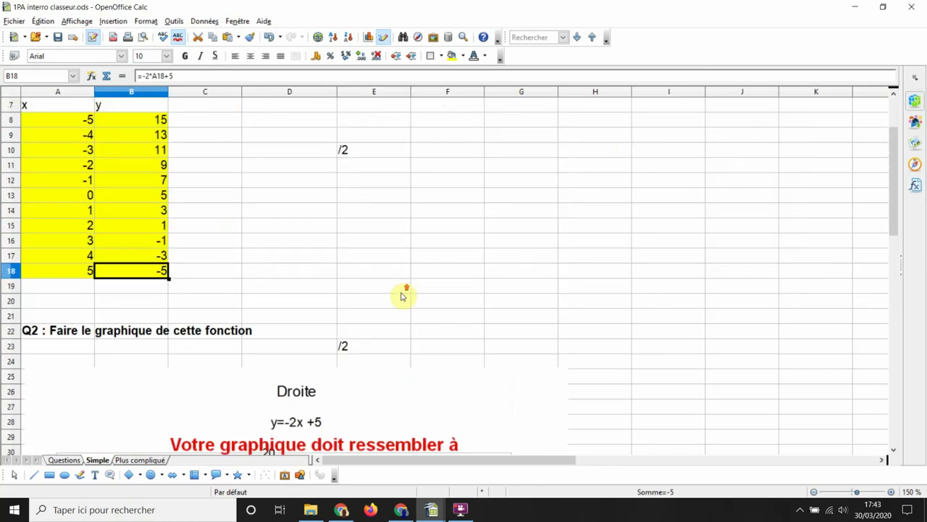
scroll(404, 294, "down", 1)
scroll(195, 255, "up", 2)
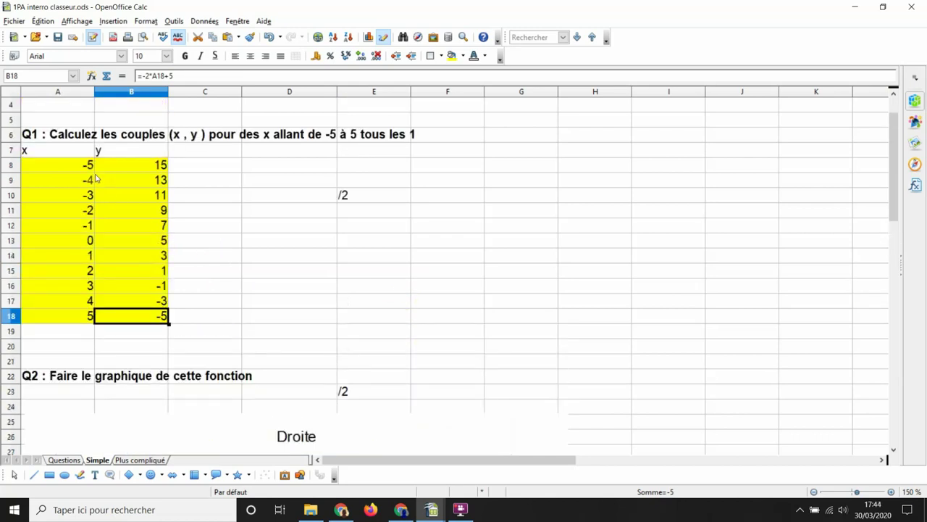
left_click_drag(64, 150, 142, 315)
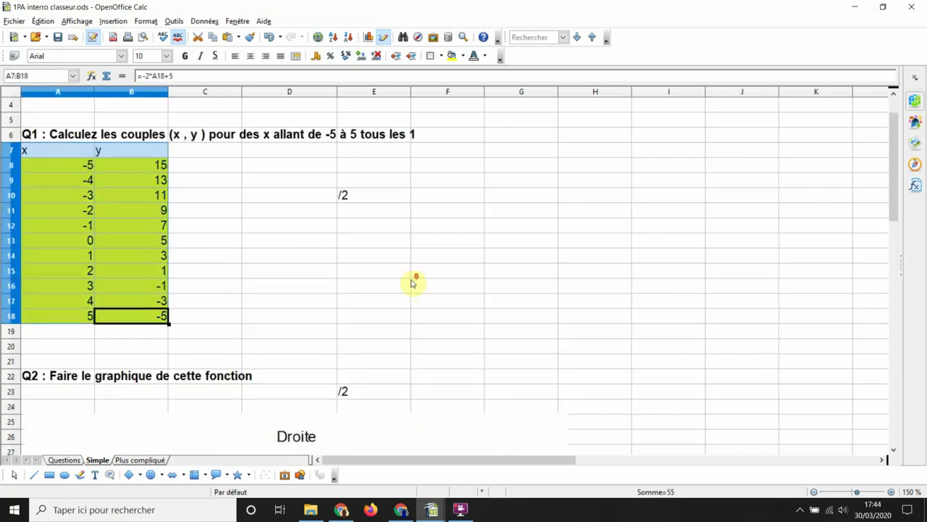
scroll(414, 280, "down", 4)
scroll(491, 282, "down", 1)
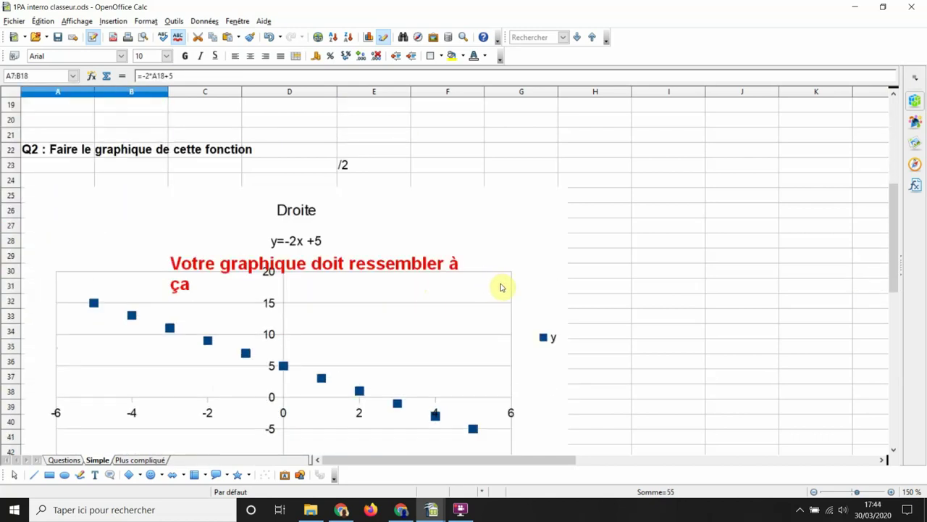
left_click(369, 37)
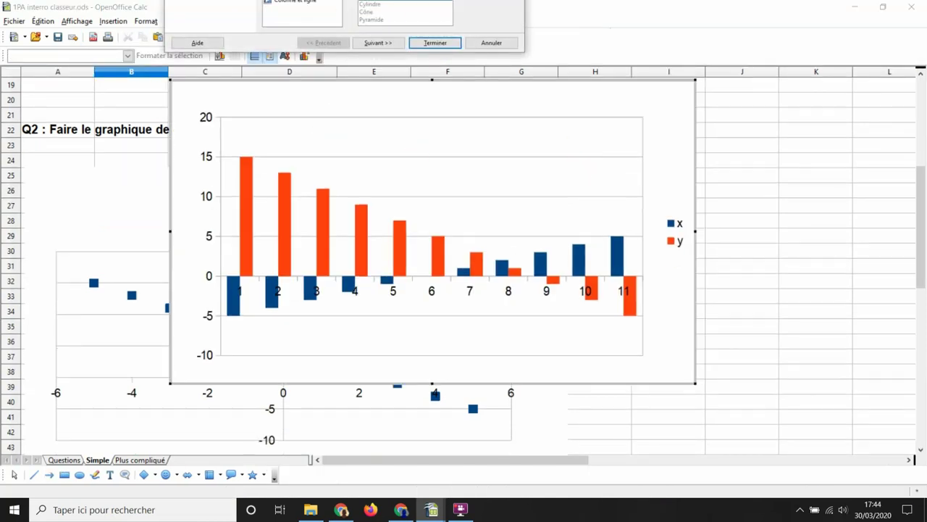
left_click(233, 187)
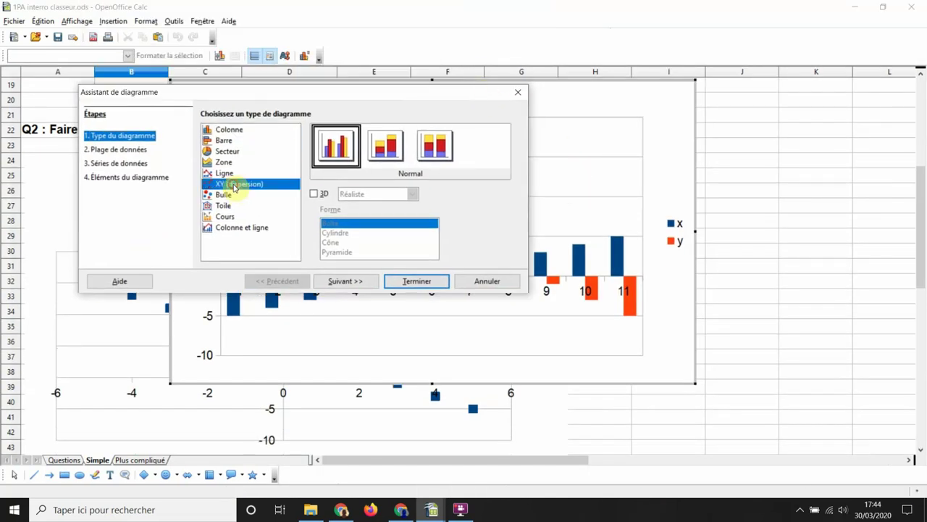
left_click(346, 282)
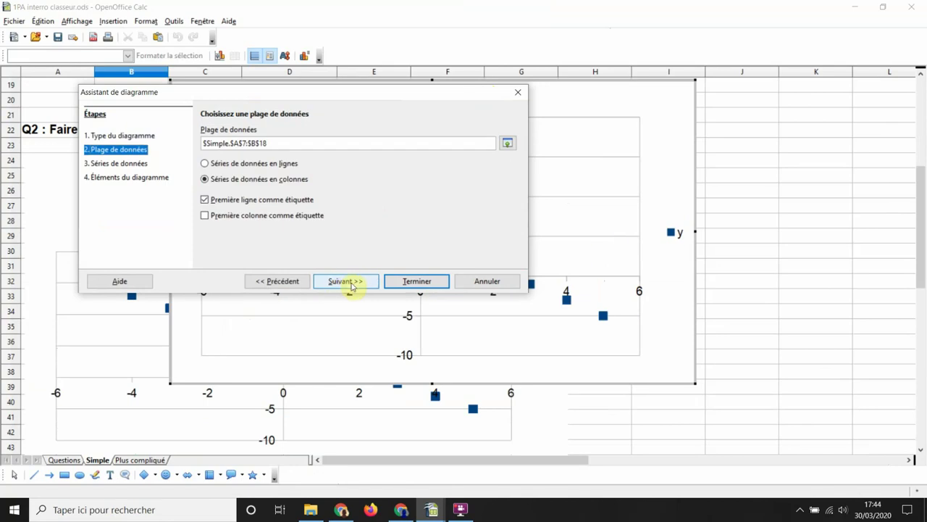
left_click(350, 281)
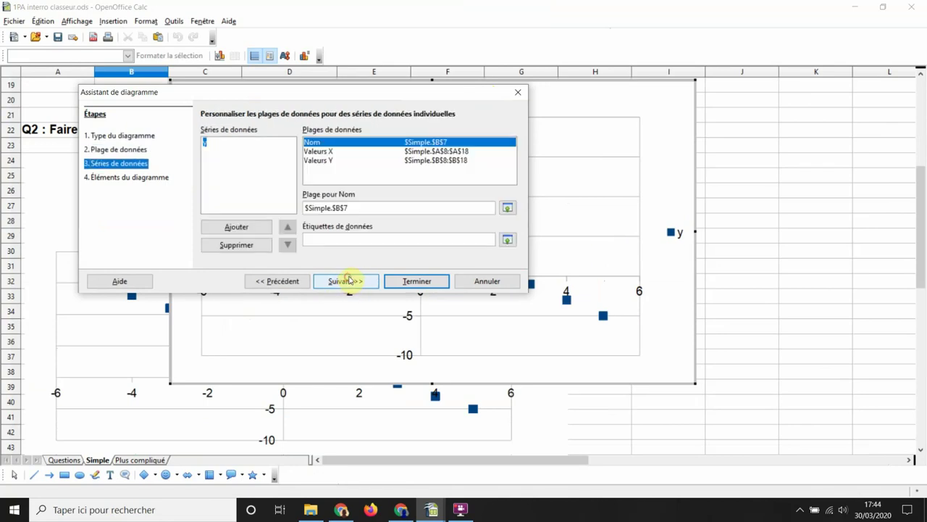
left_click(354, 280)
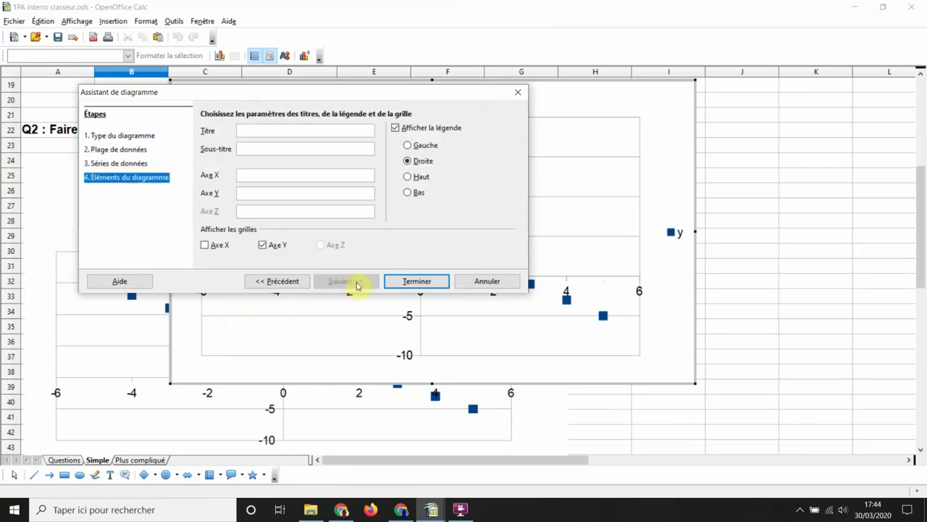
Step: Title the chart "Droite" with the subtitle "y=-2x +3" and finish creating it
left_click_drag(410, 94, 555, 191)
left_click(410, 224)
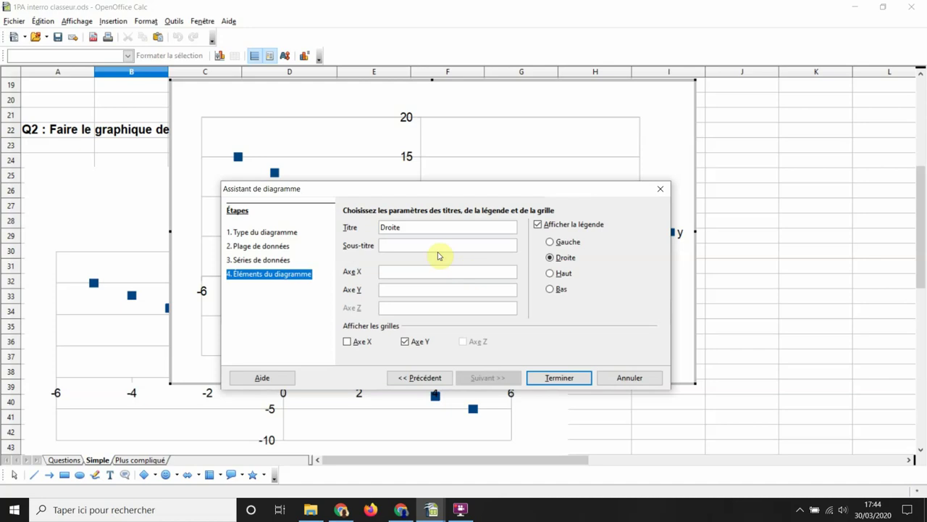
left_click(418, 247)
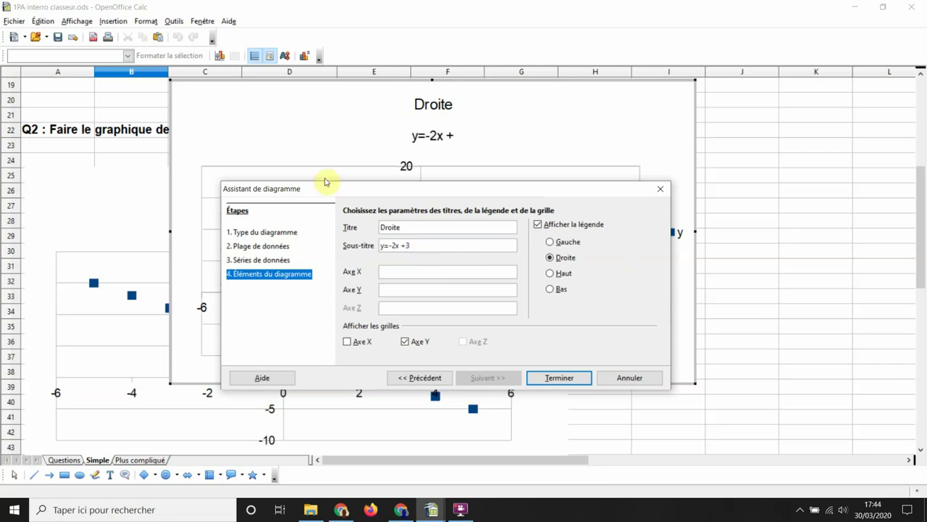
left_click(580, 382)
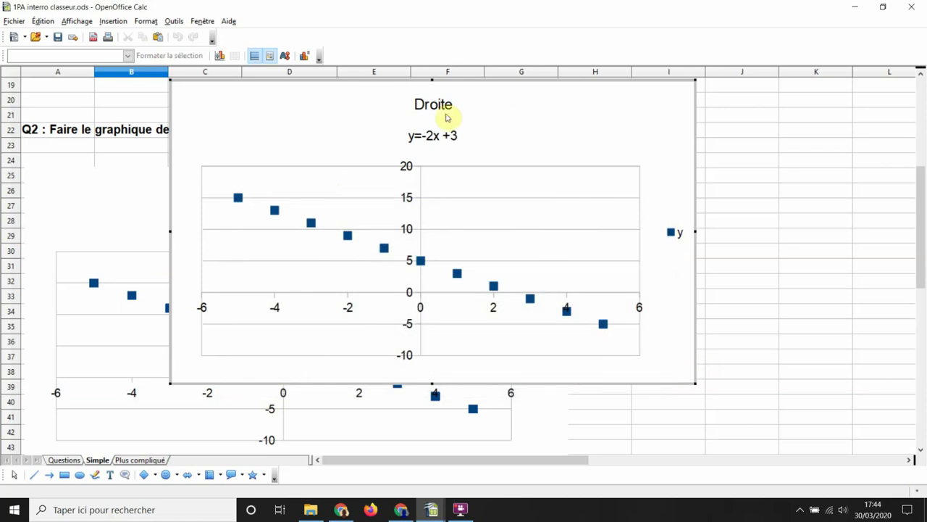
Step: Move the new chart off the sample chart's title area and correct its subtitle to "y=-2x +5"
left_click(171, 121)
left_click_drag(171, 121, 347, 142)
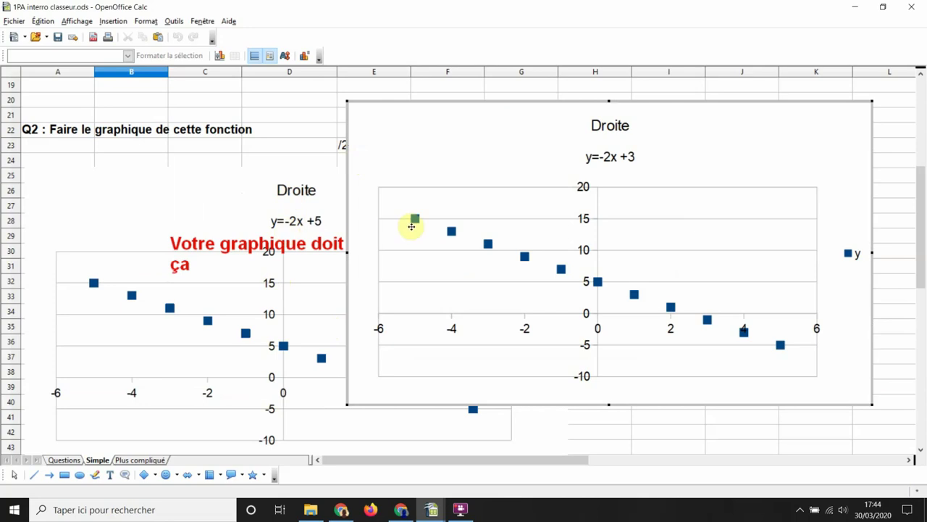
left_click(636, 157)
left_click(639, 156)
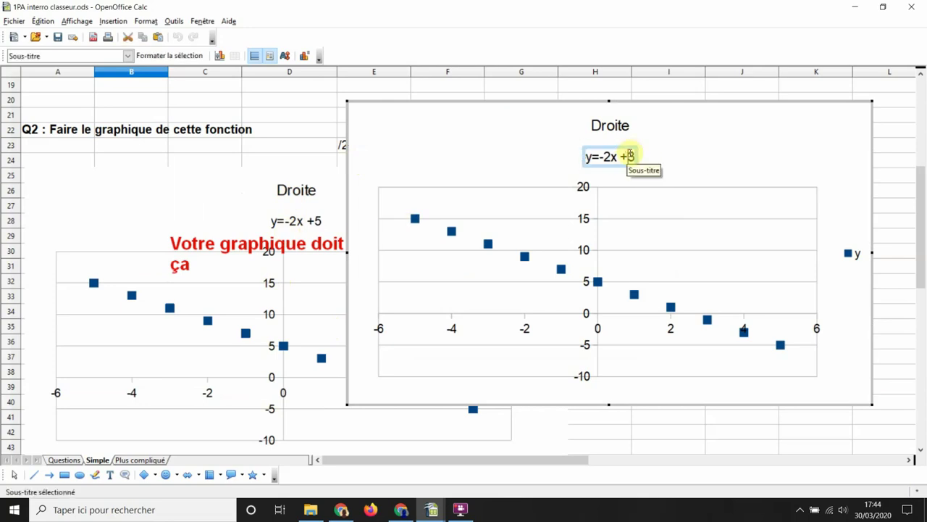
type("5")
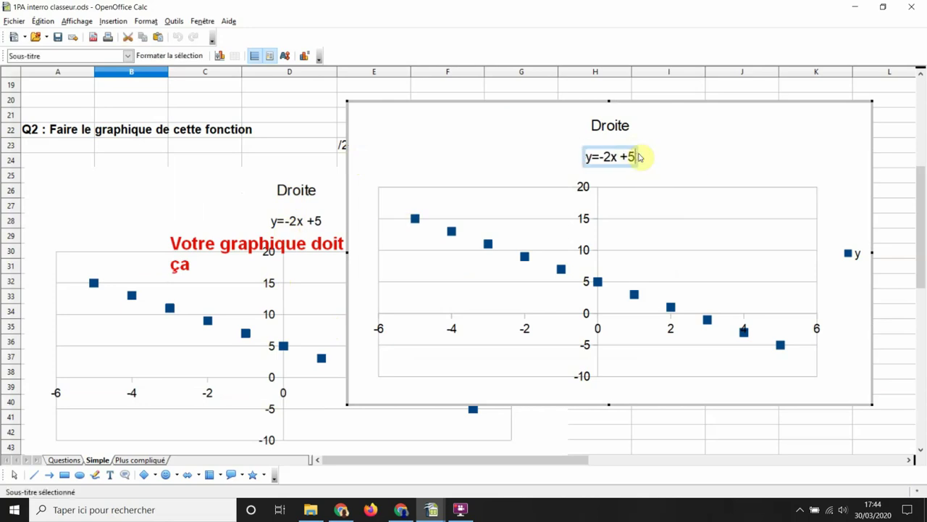
left_click(331, 102)
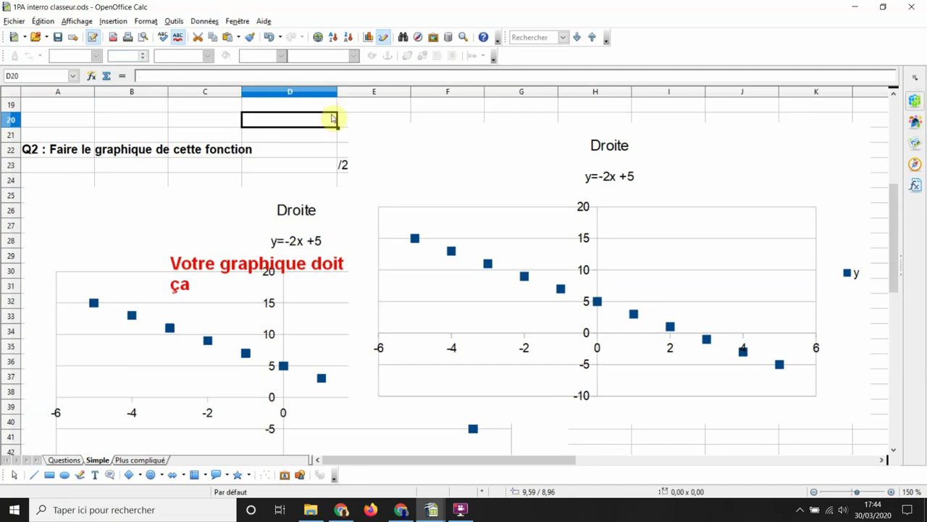
Step: Delete the sample chart and move the new chart into its place under the Q2 heading
left_click(235, 302)
key("Delete")
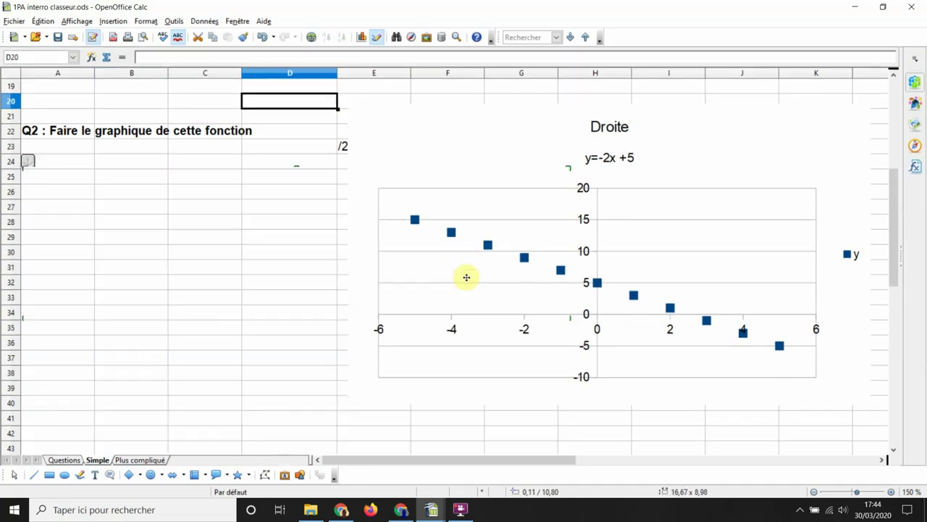
left_click(470, 239)
left_click_drag(488, 166, 206, 236)
left_click(746, 288)
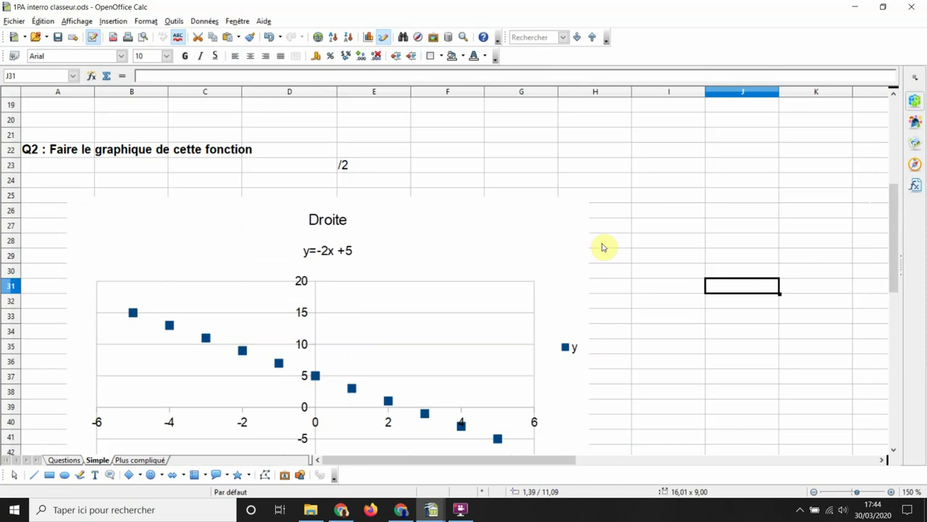
Step: Open the Plus compliqué sheet and examine the polynomial function and its coefficients a to d in B5:B8
left_click(138, 460)
scroll(499, 305, "up", 3)
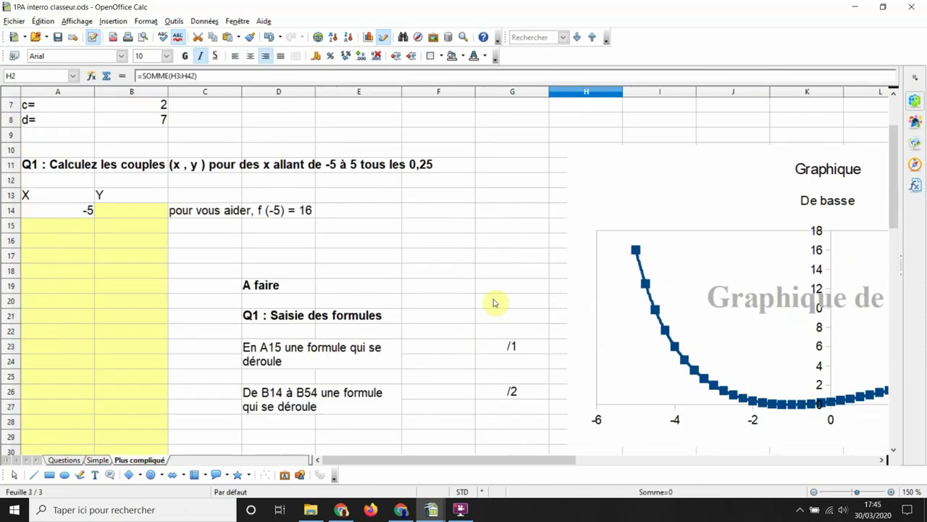
scroll(375, 296, "down", 2, "ctrl")
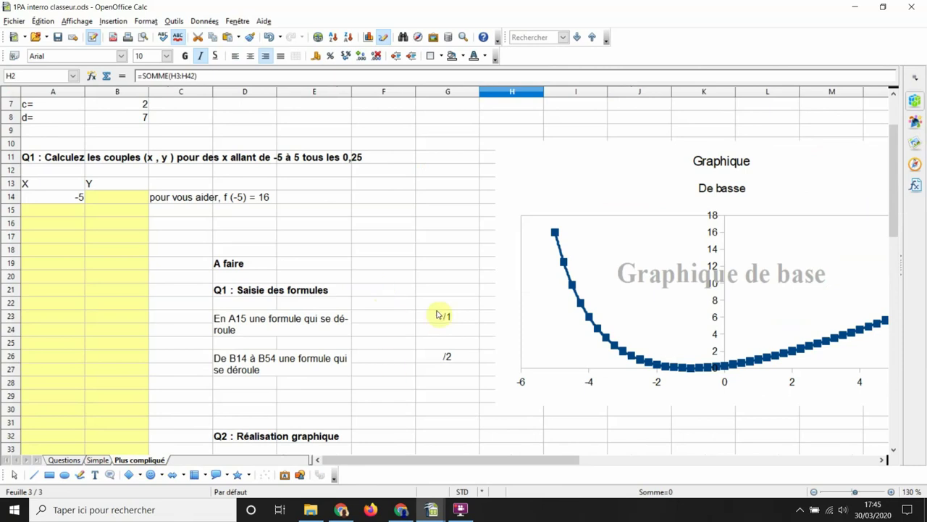
scroll(120, 135, "up", 2)
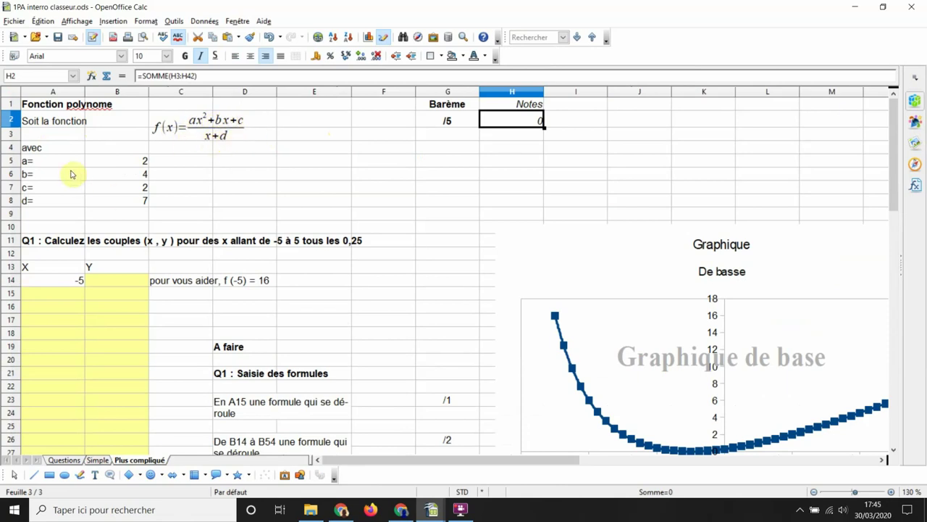
left_click(121, 163)
left_click(118, 174)
left_click(117, 187)
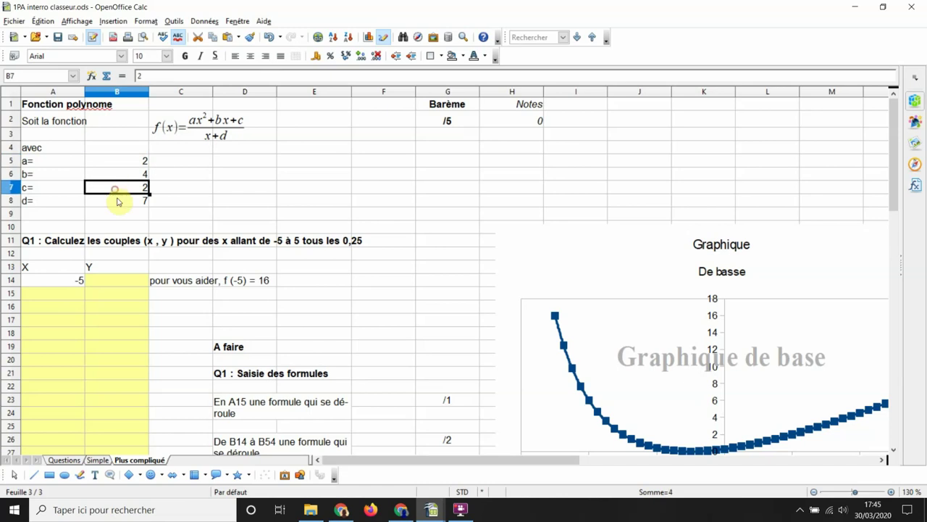
left_click(117, 197)
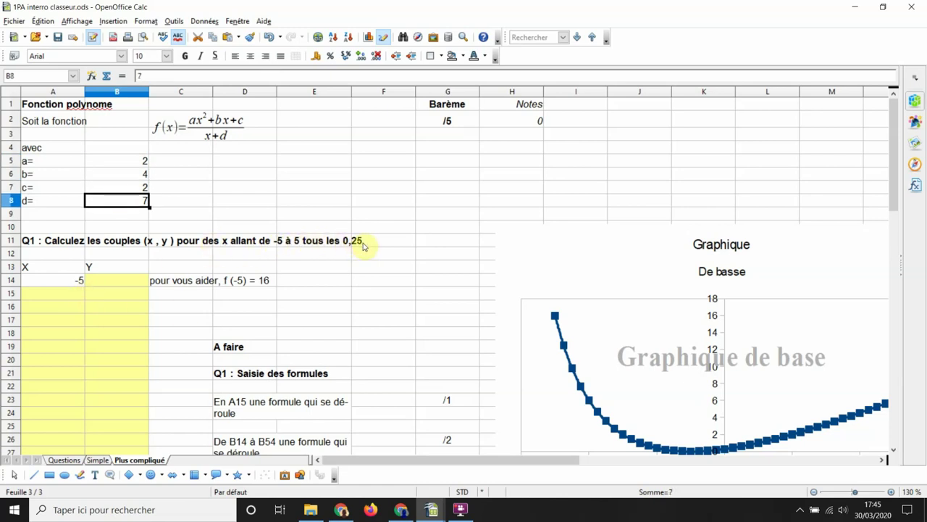
Step: Enter the formula =A14+0,25 in A15 and fill it down the X column to A54
left_click(67, 297)
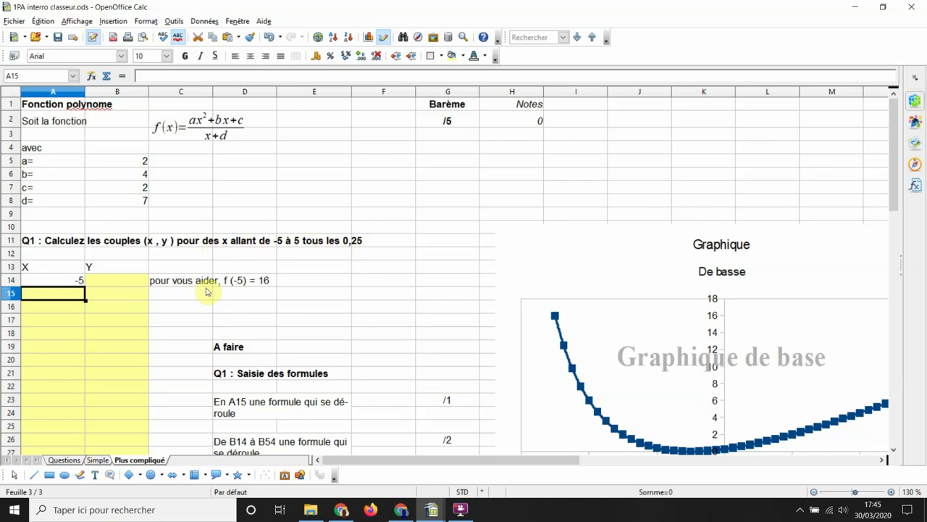
type("=")
key("Up")
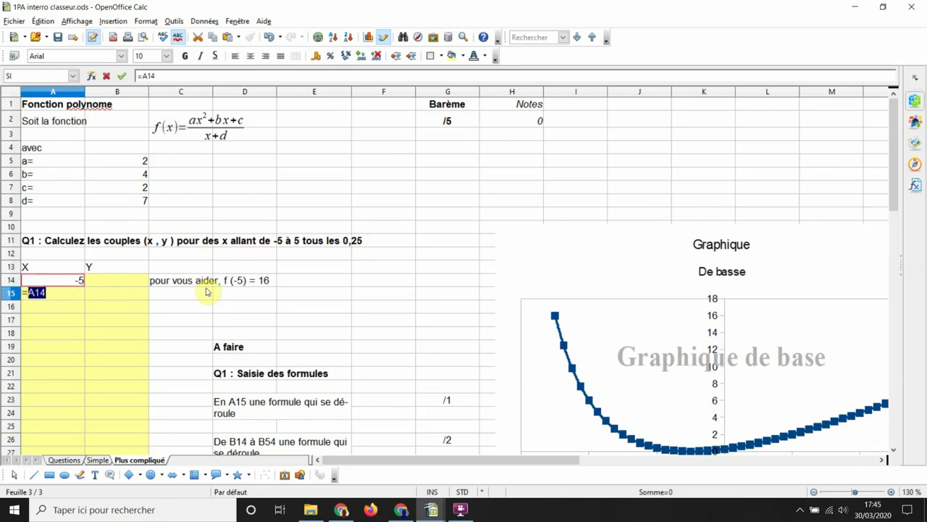
type("+0,25")
key("Return")
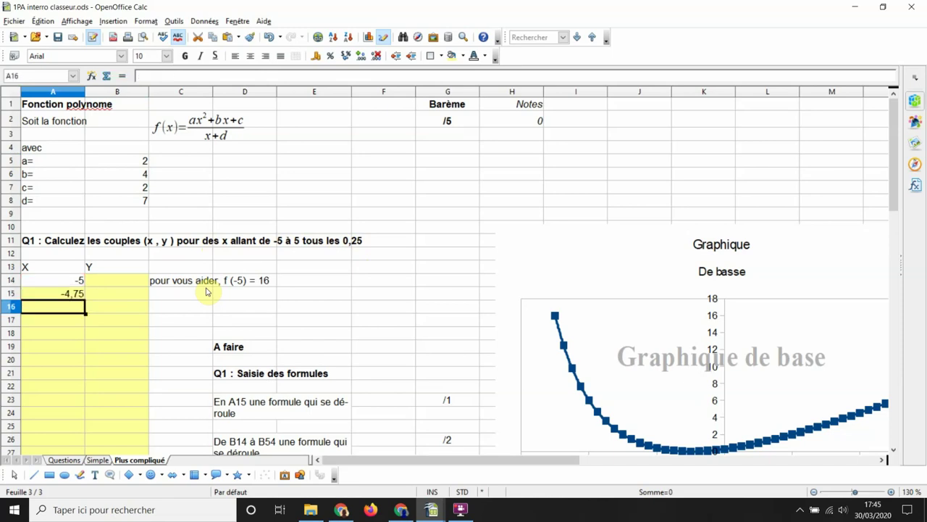
left_click(76, 296)
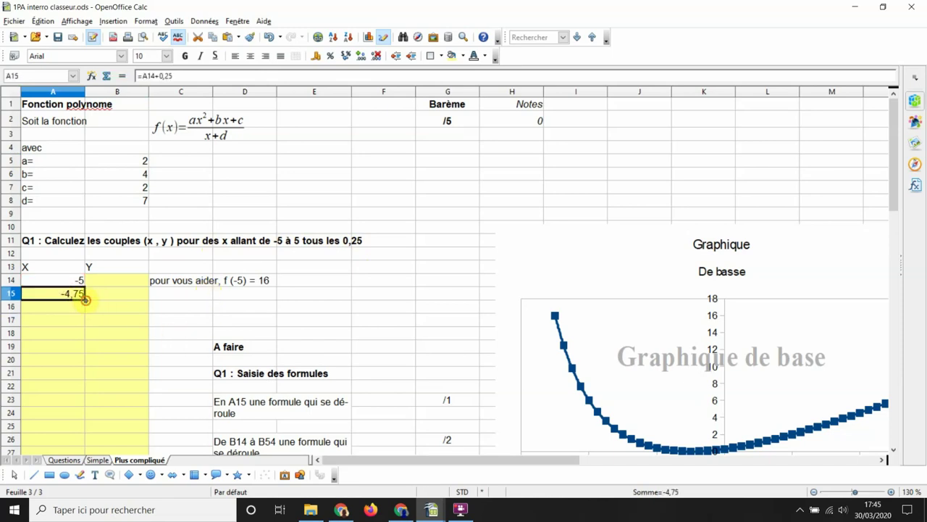
left_click_drag(86, 299, 78, 399)
left_click(51, 396)
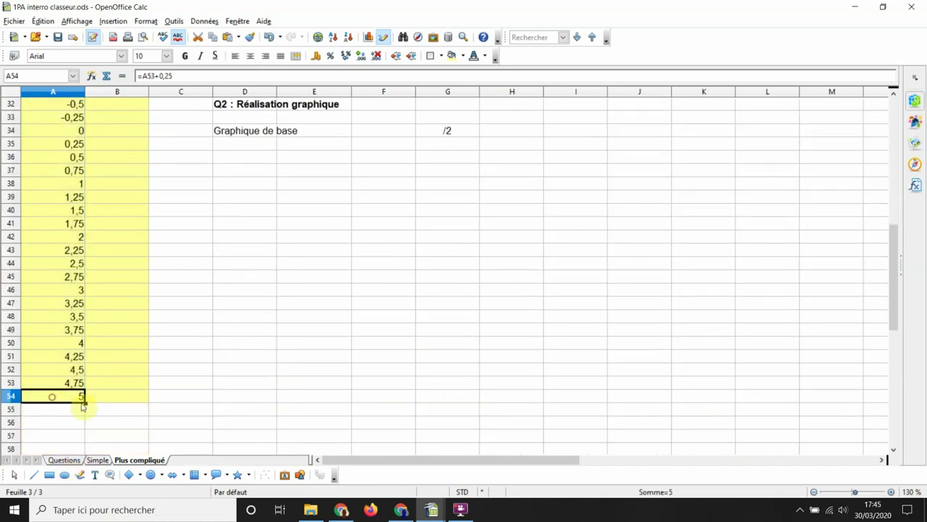
Step: Begin the Y formula in B14 with the function's numerator, =(B5*A14^2+B6*A14+B7
scroll(72, 362, "up", 8)
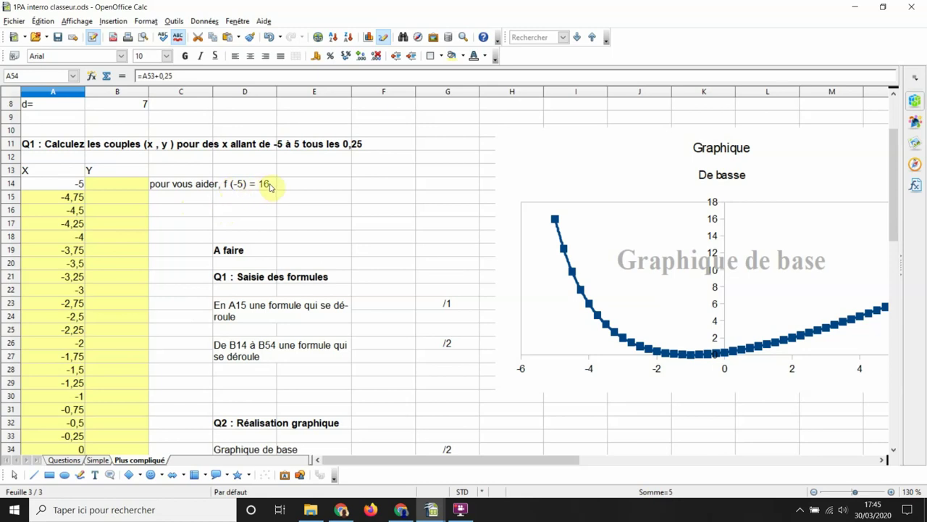
scroll(182, 199, "up", 3)
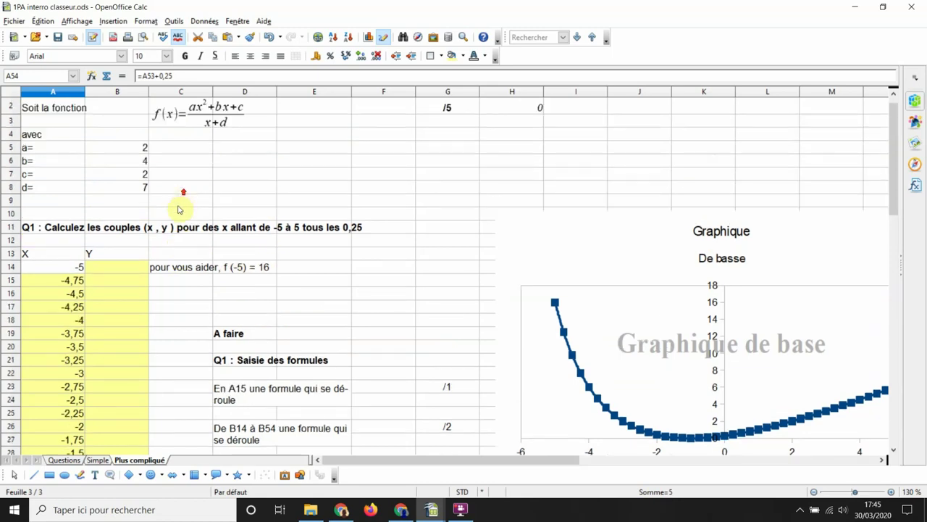
left_click(124, 281)
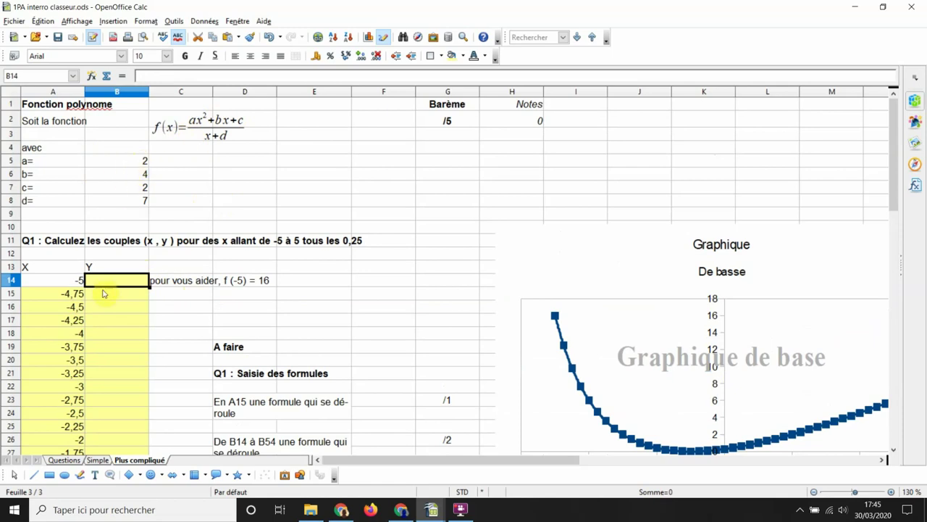
type("=(")
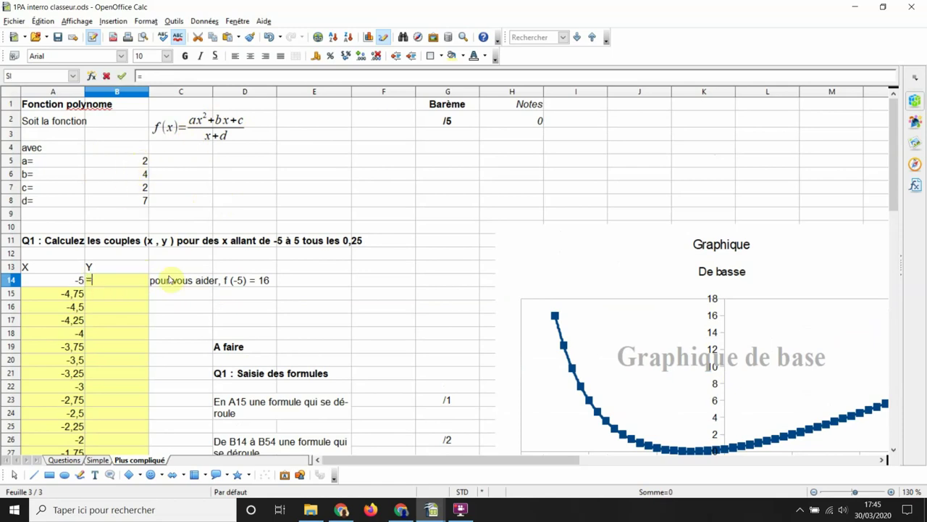
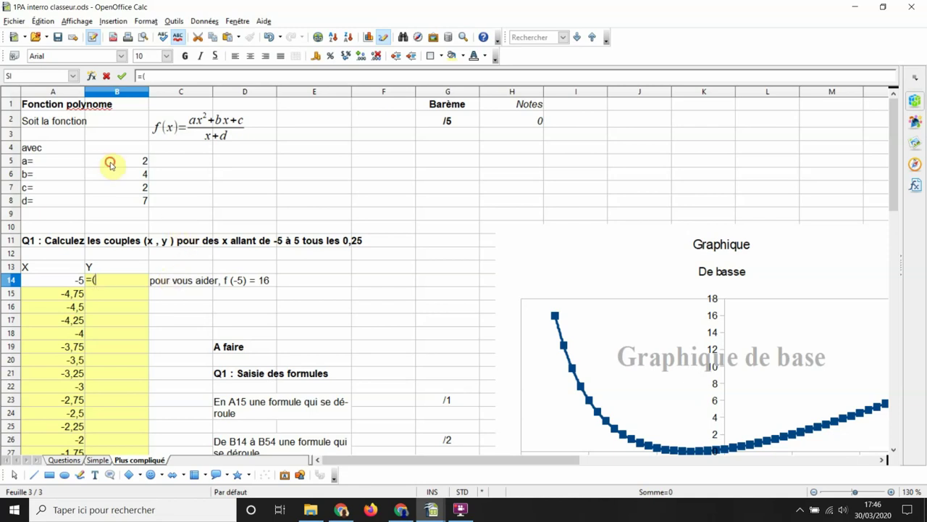
left_click(113, 166)
type("*")
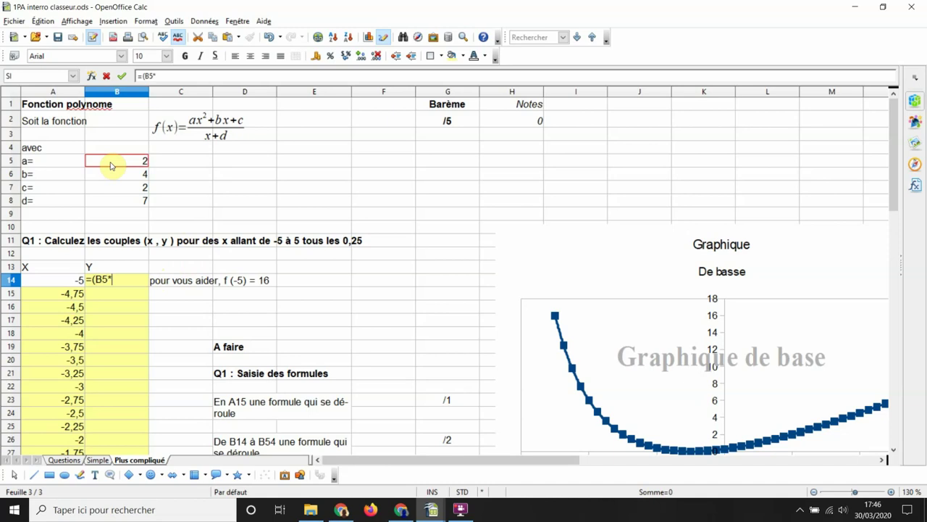
left_click(55, 283)
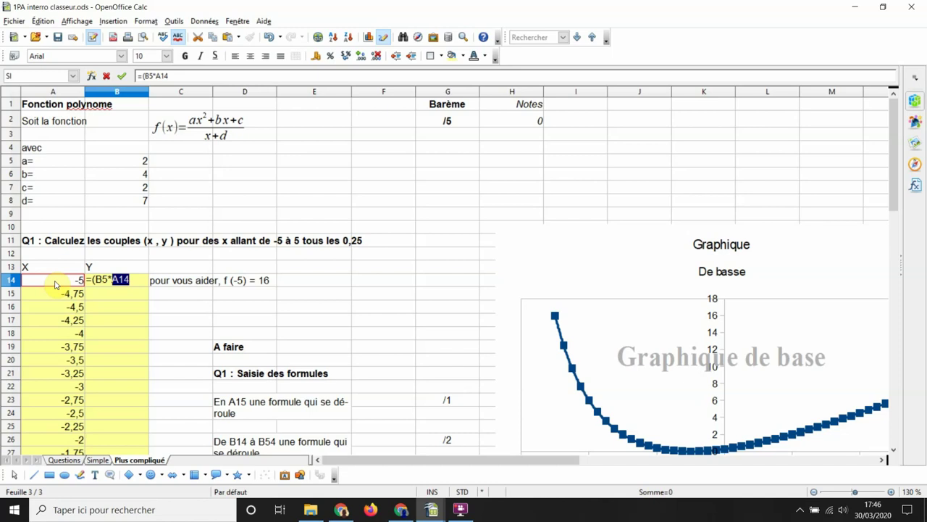
type("^2+")
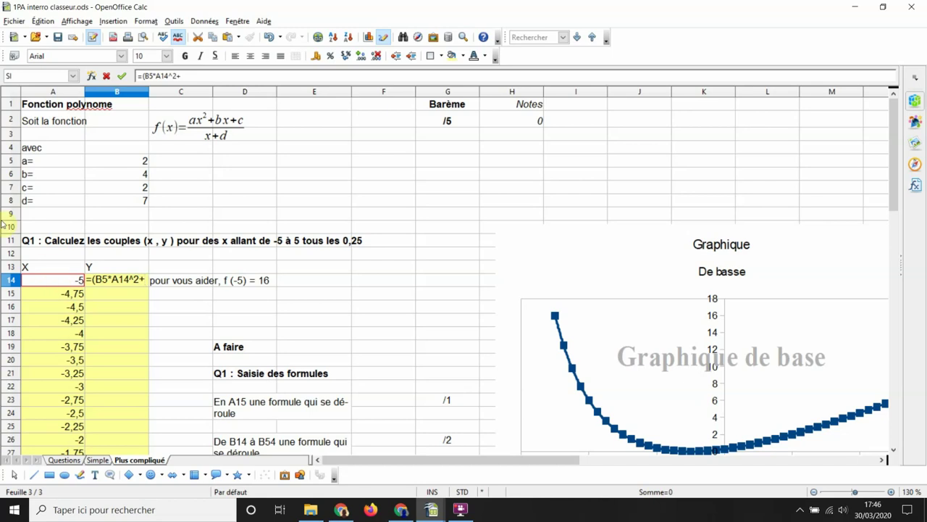
left_click(119, 176)
type("*")
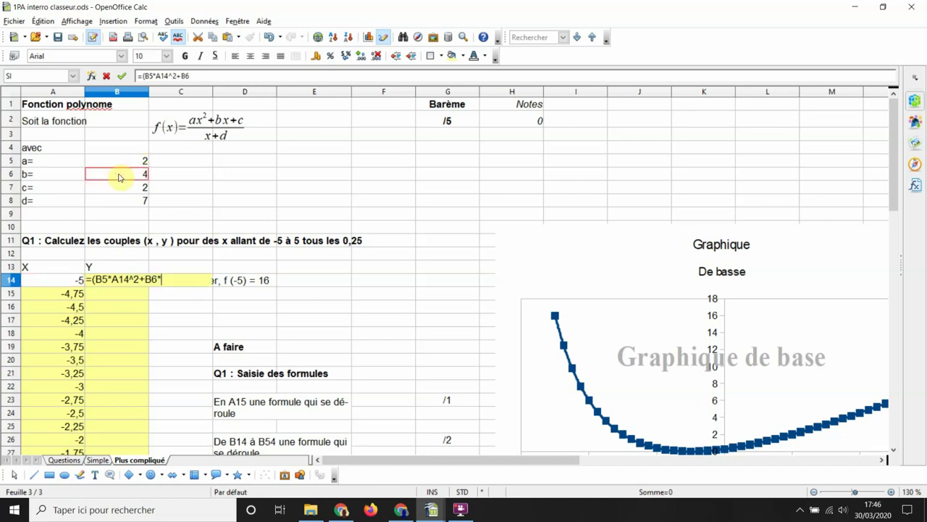
left_click(51, 283)
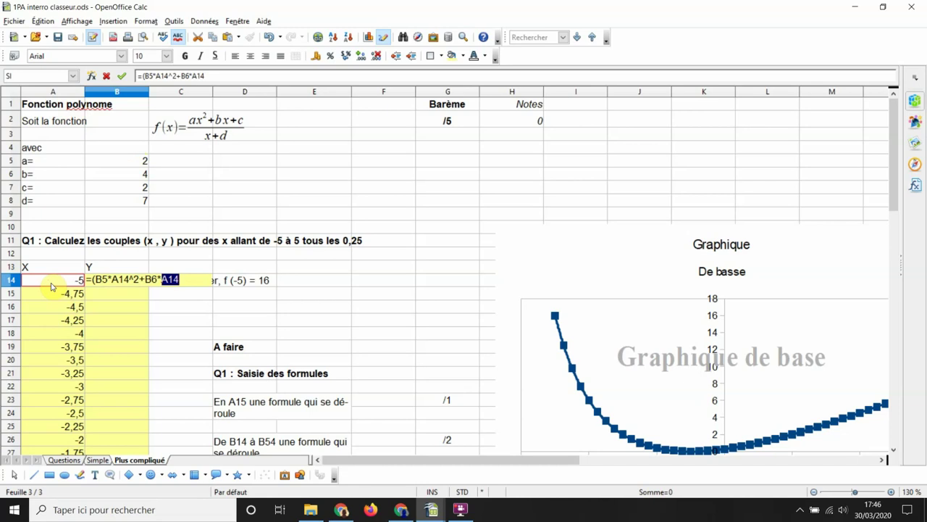
type("+")
left_click(105, 190)
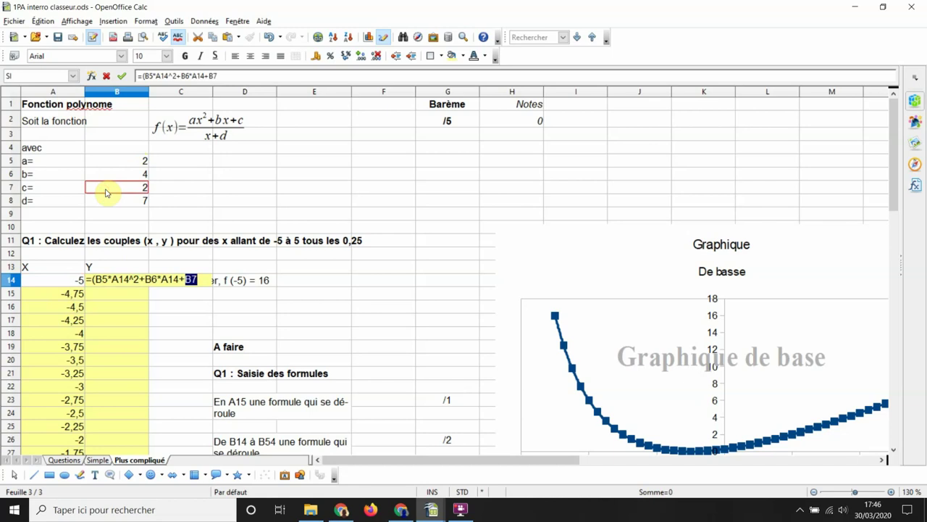
Step: Complete the B14 formula by closing the numerator and dividing it by (A14+B8), and compare the result with the f(-5) hint
type(")/(")
left_click(54, 283)
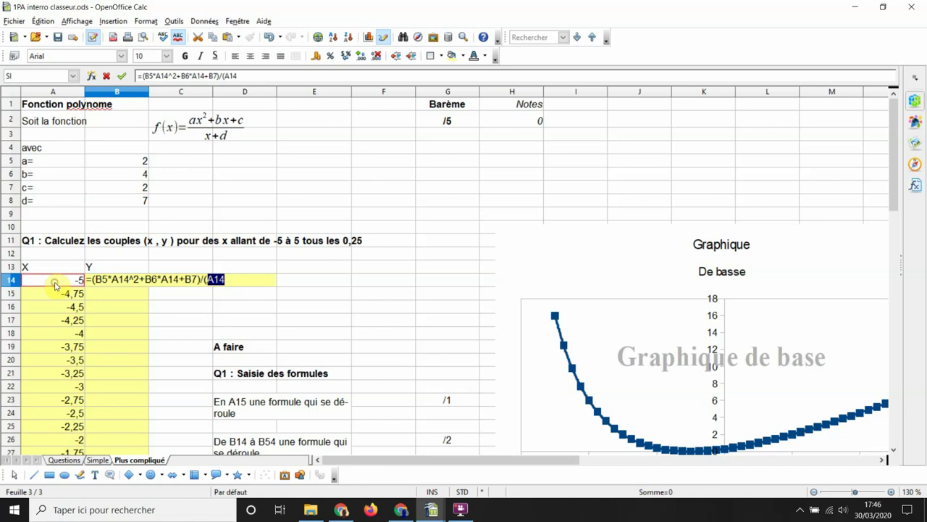
type("+")
left_click(118, 201)
type(")")
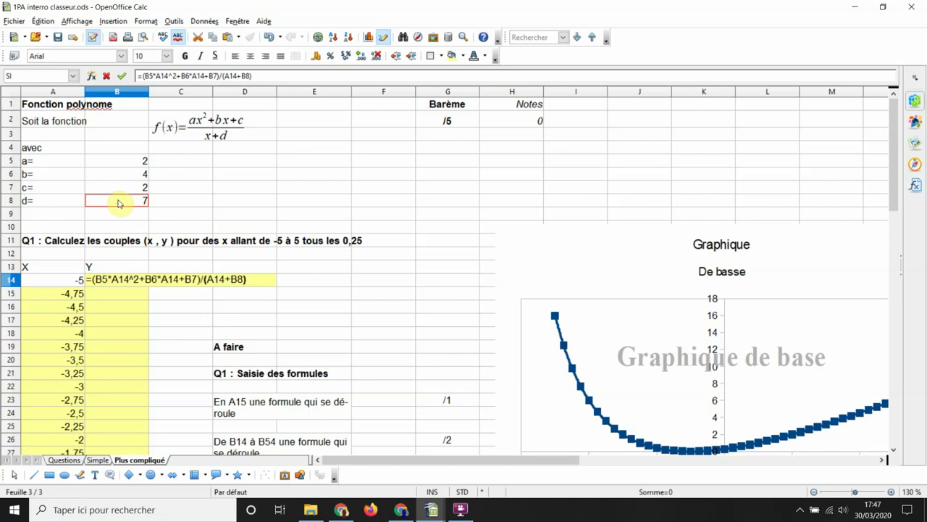
key("Return")
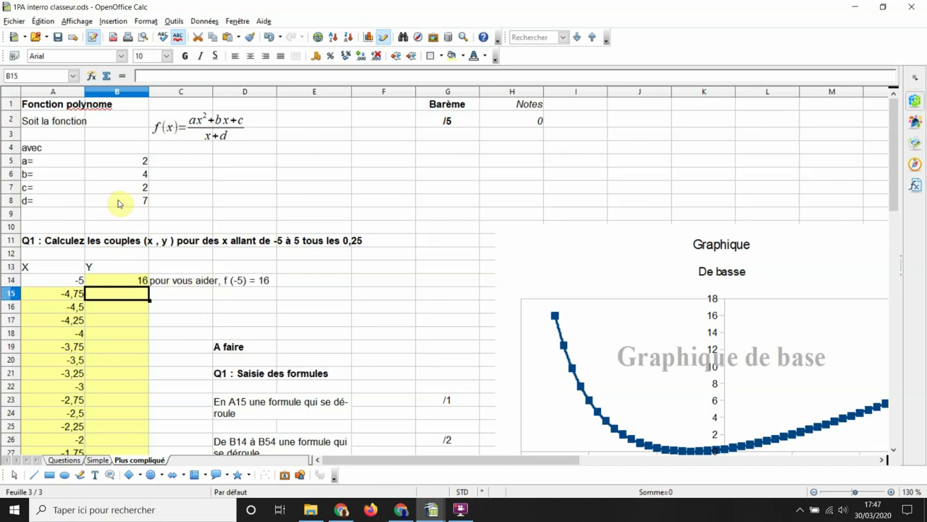
left_click(231, 285)
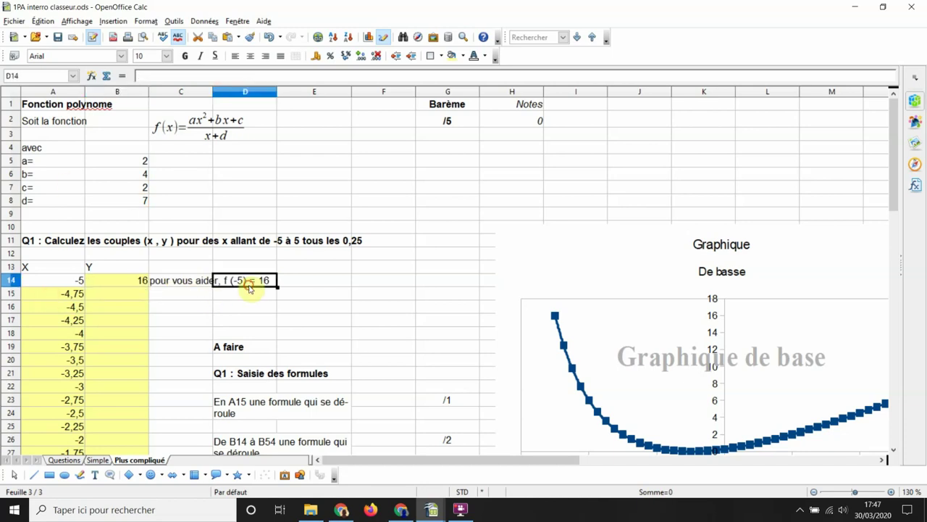
Step: Try to fill the B14 formula down the Y column to B26, and undo the fill
left_click(125, 280)
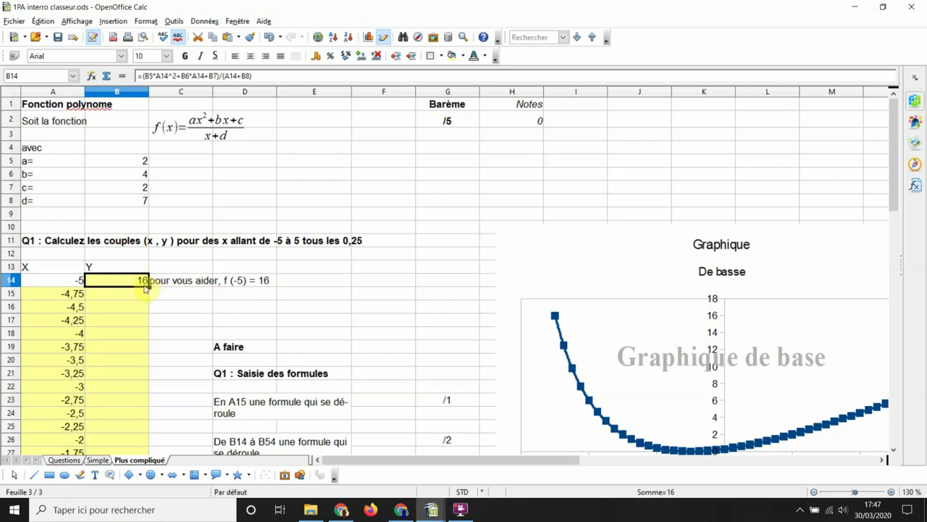
left_click_drag(149, 284, 154, 439)
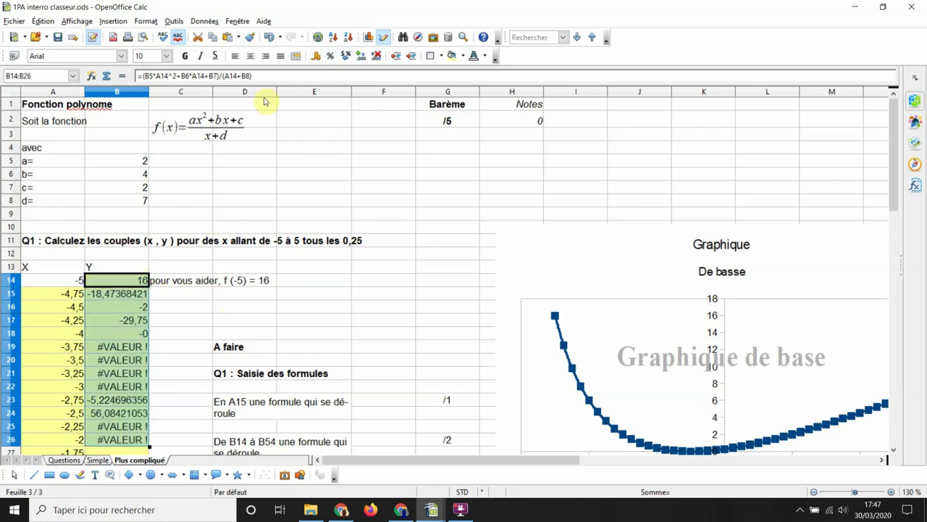
left_click(269, 36)
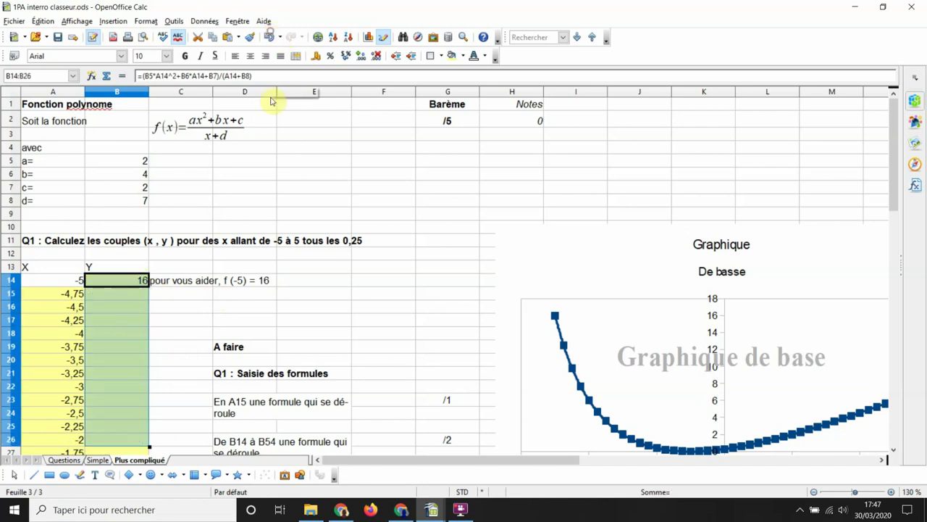
Step: Lock the coefficient rows in the B14 formula so it reads =(B$5*A14^2+B$6*A14+B$7)/(A14+B$8)
left_click(125, 280)
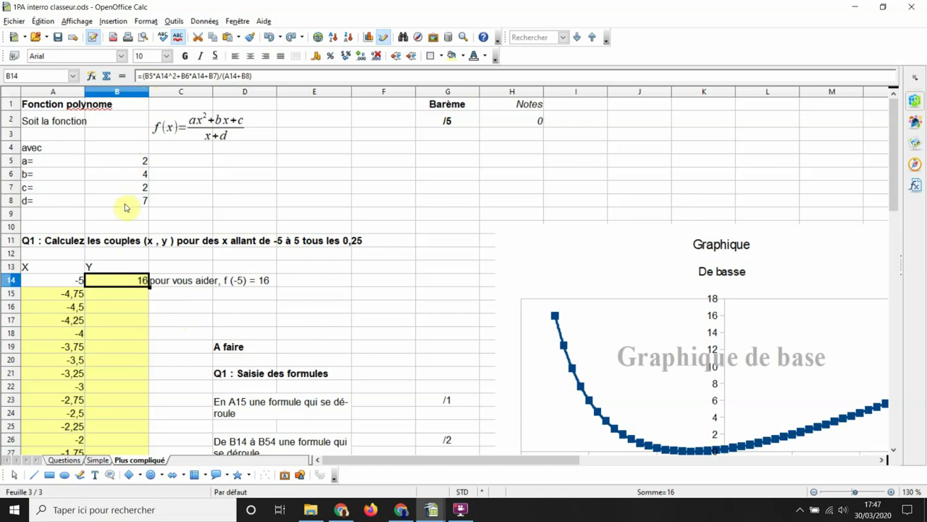
left_click(172, 76)
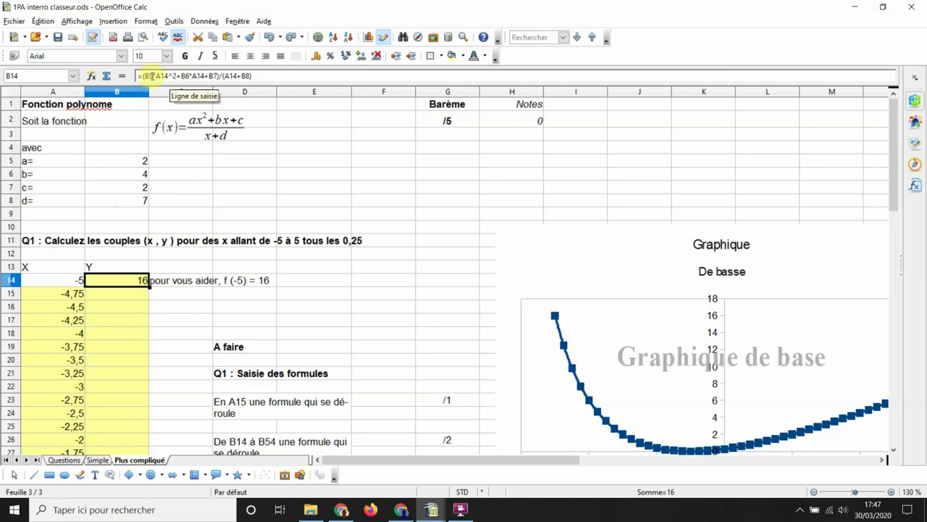
left_click(145, 75)
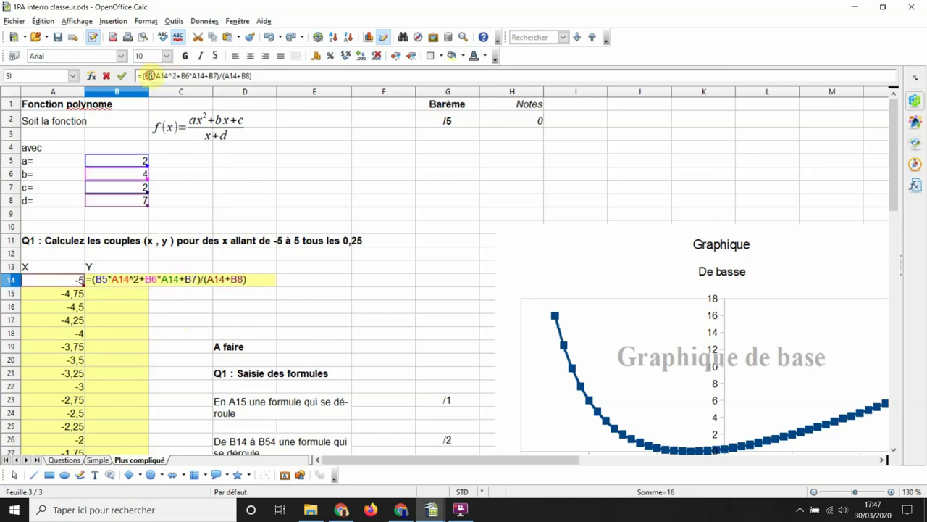
type("$")
left_click(187, 75)
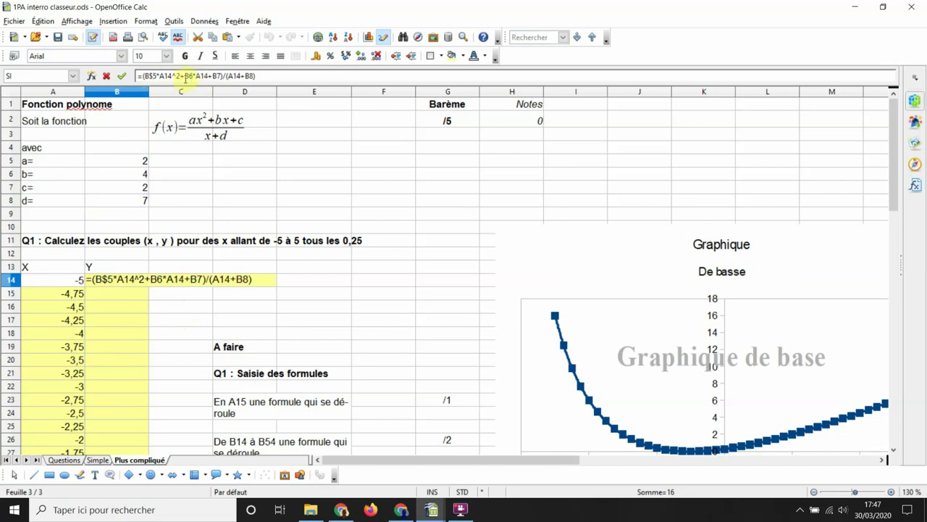
type("$")
left_click(224, 75)
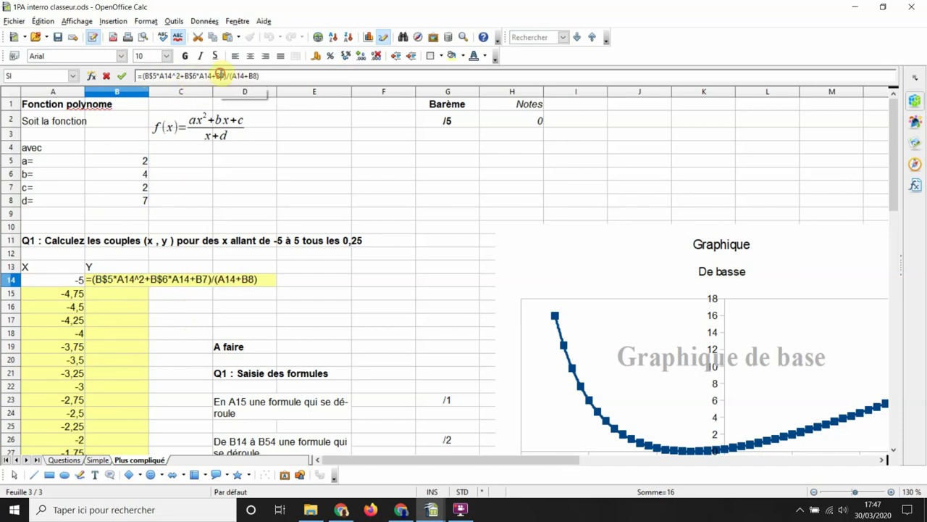
type("$")
left_click(257, 75)
type("$")
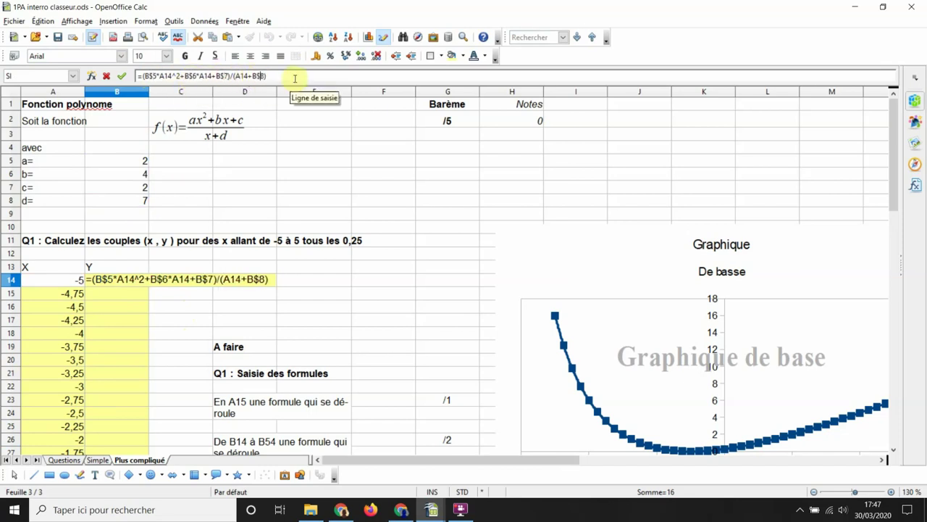
key("Return")
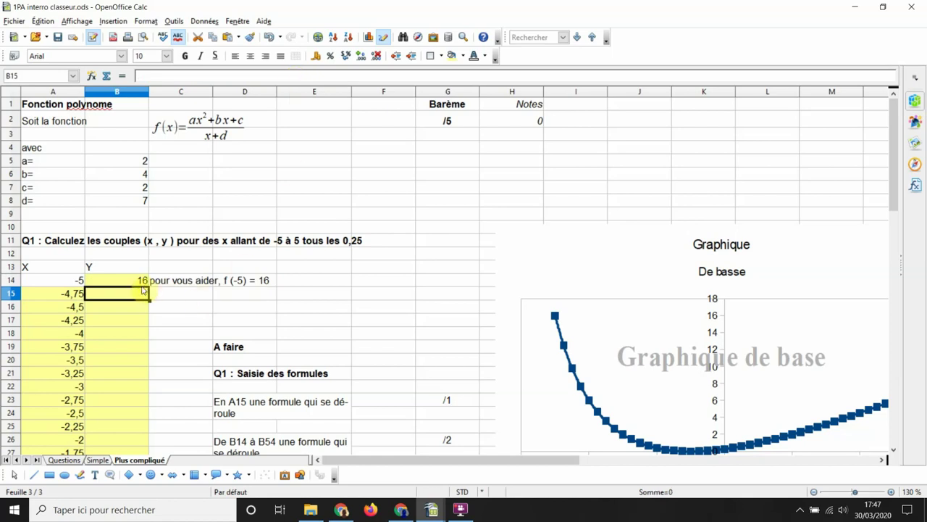
Step: Fill the B14 formula down the Y column to B54 and check it against the Q1 instructions
left_click(143, 285)
left_click_drag(148, 287, 140, 426)
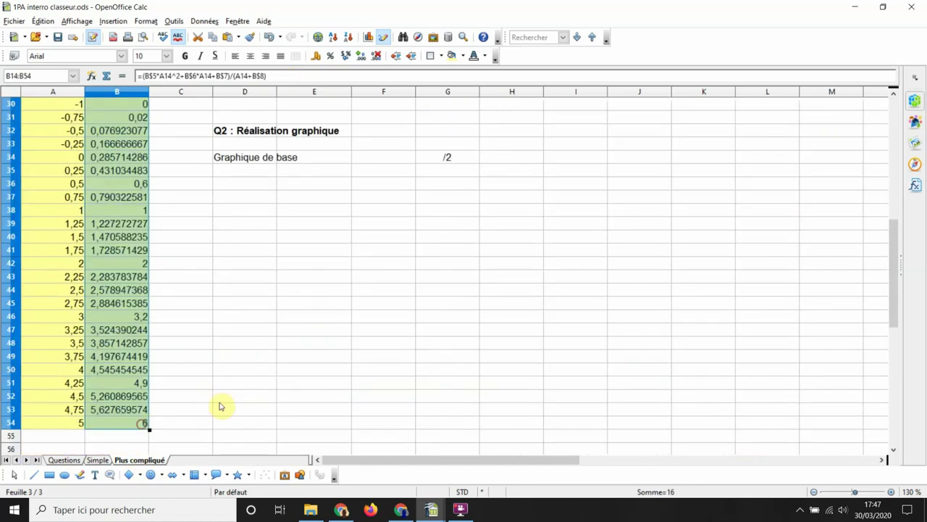
scroll(223, 404, "up", 6)
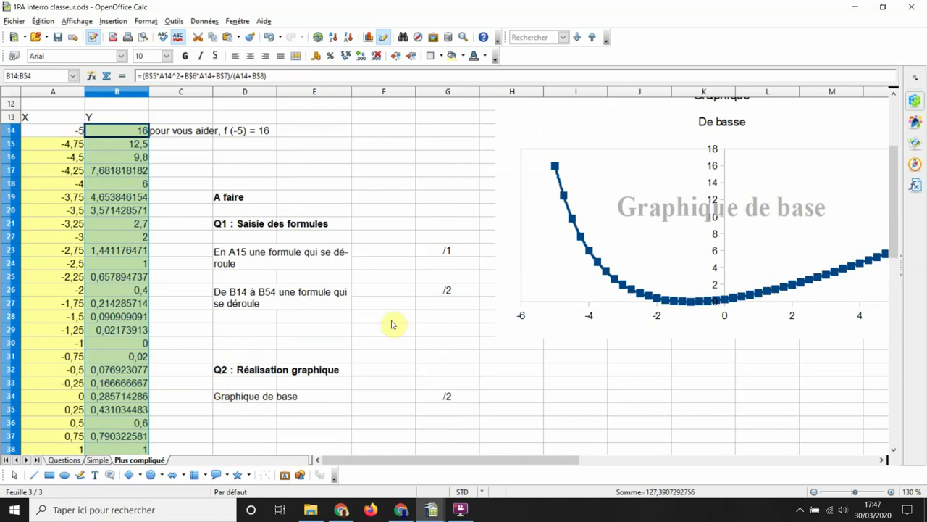
left_click(283, 269)
left_click(256, 297)
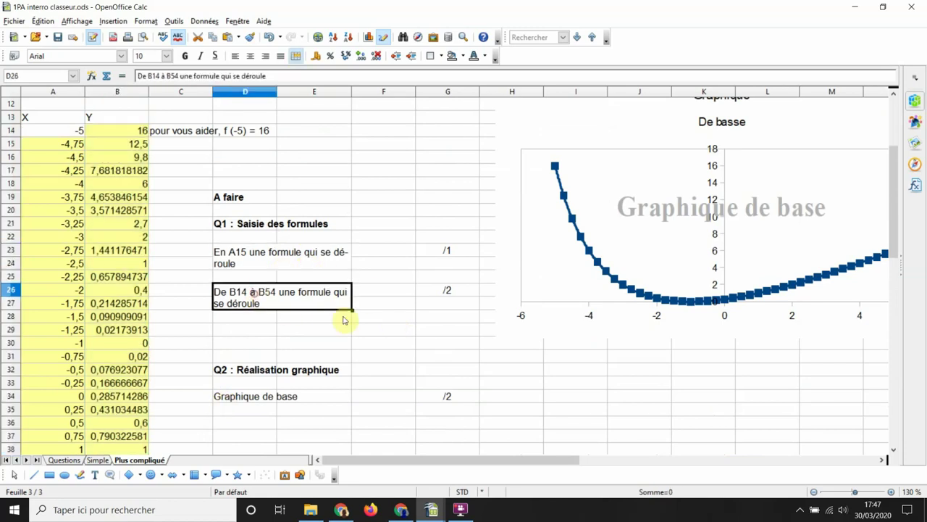
Step: Start a chart from A13:B54 for Q2, using the XY (dispersion) type with Points et lignes and smooth lines
left_click(244, 399)
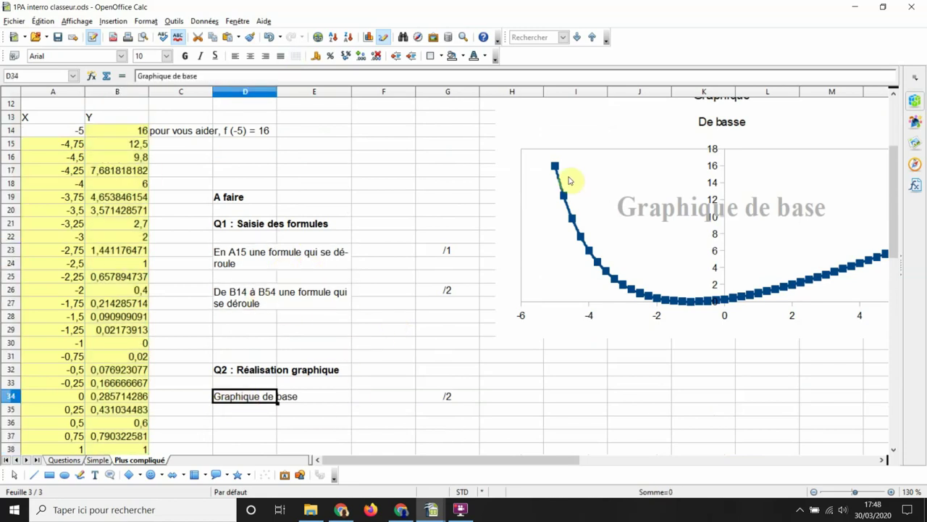
scroll(524, 269, "up", 1)
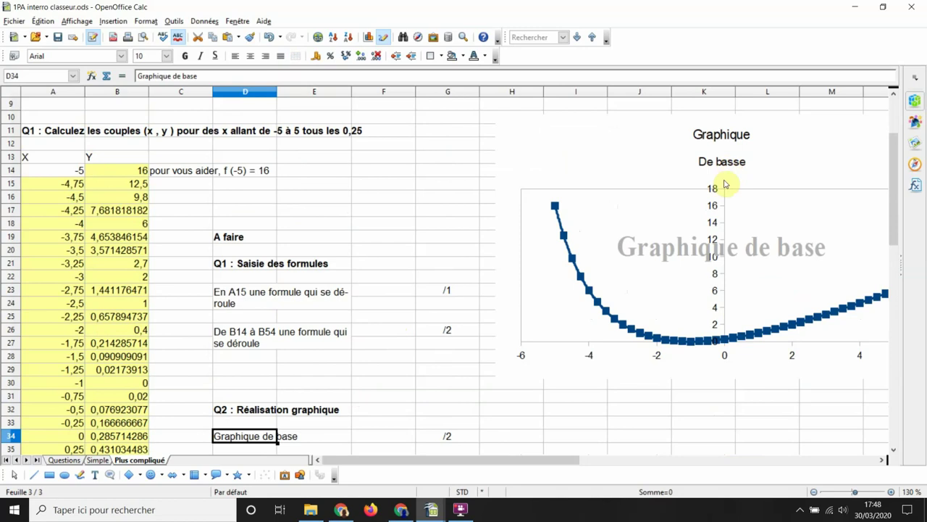
left_click_drag(58, 158, 127, 411)
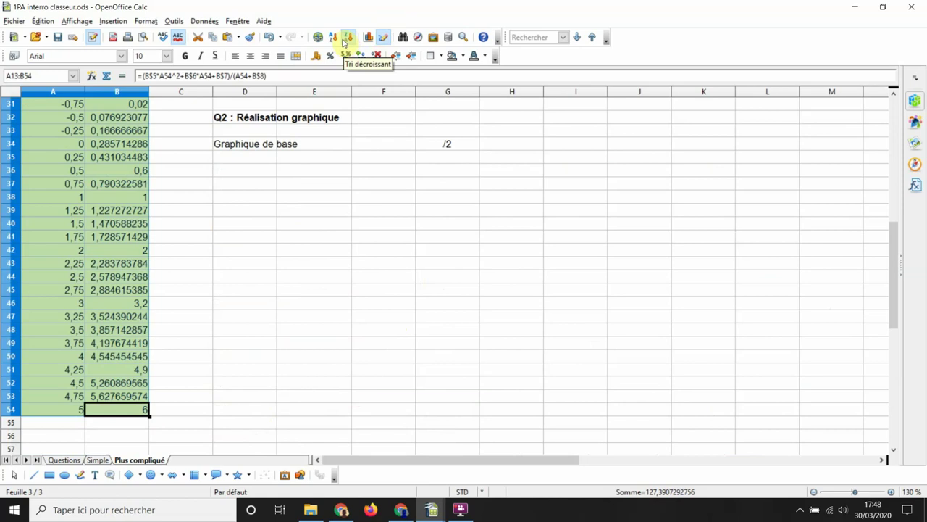
left_click(369, 37)
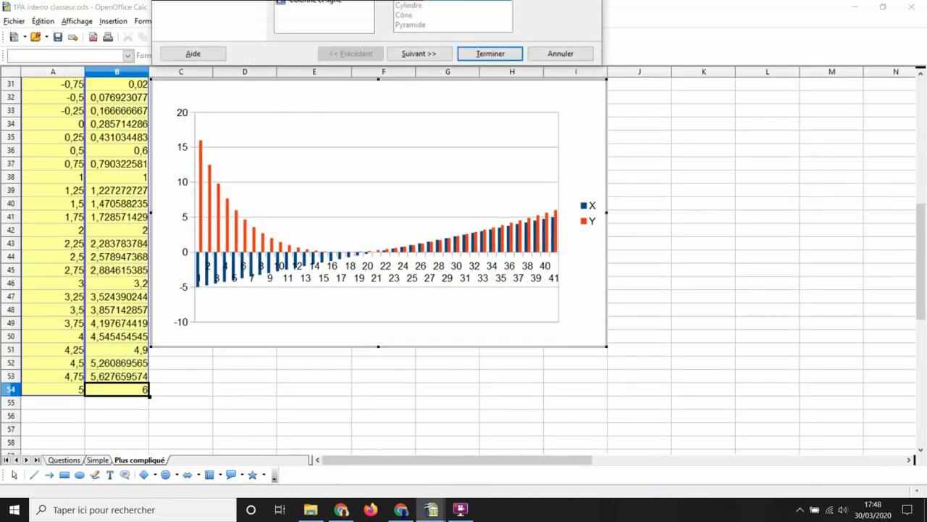
left_click(297, 144)
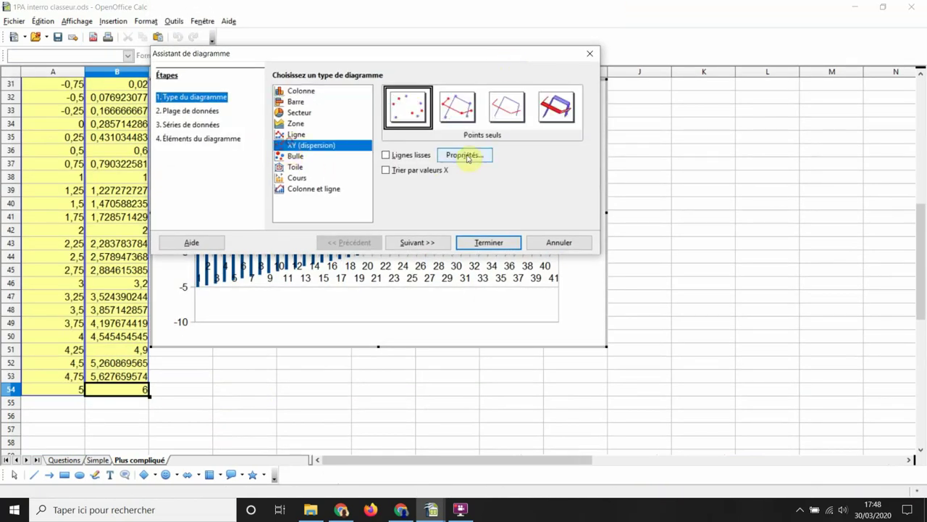
left_click(450, 109)
left_click(400, 156)
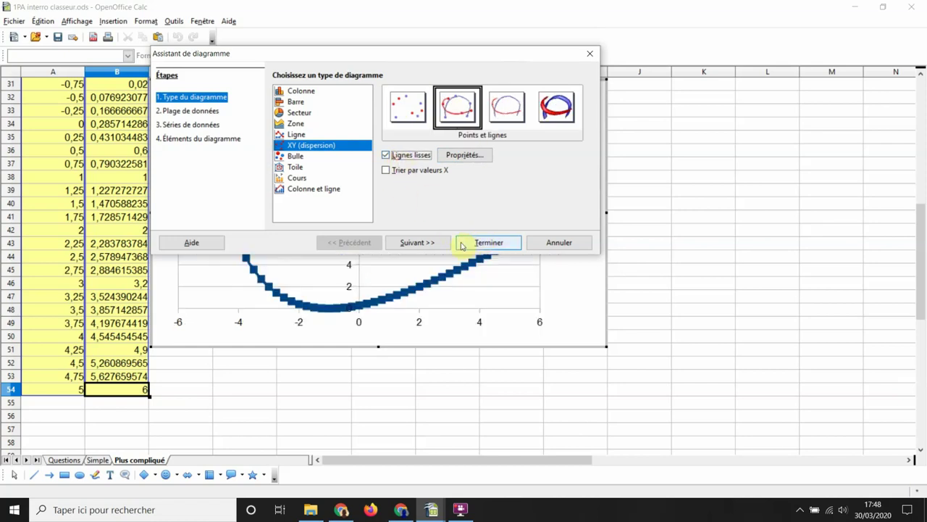
Step: Turn off the Y-axis grid, title the chart "Graphique" with the subtitle "De base", and finish creating it
left_click(424, 244)
left_click(425, 246)
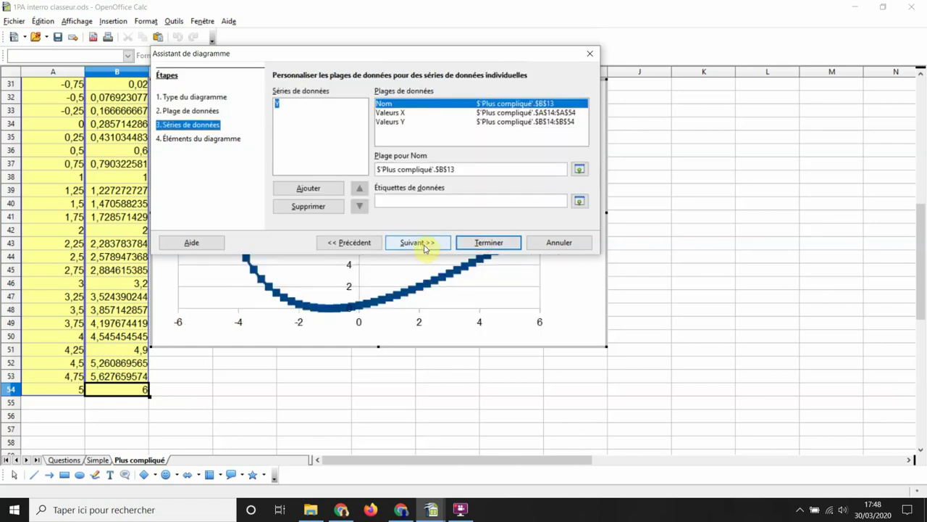
left_click(425, 244)
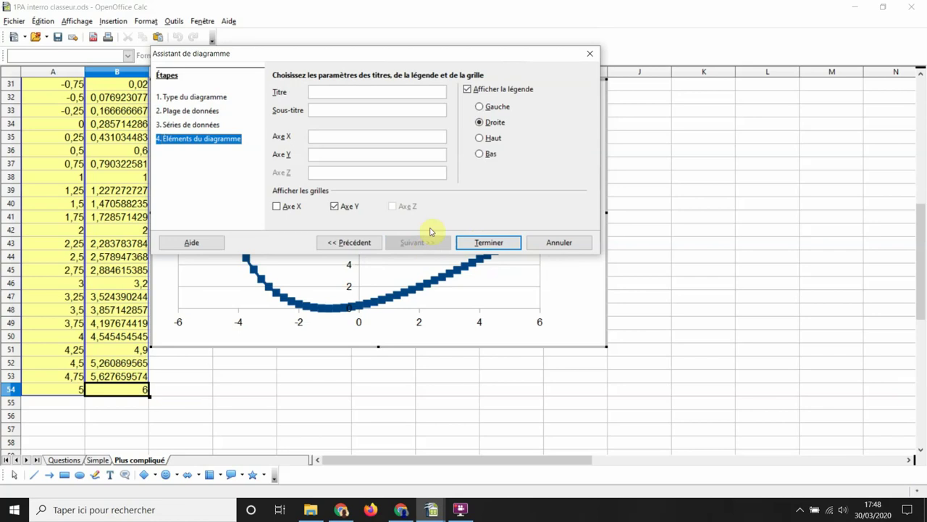
left_click(338, 208)
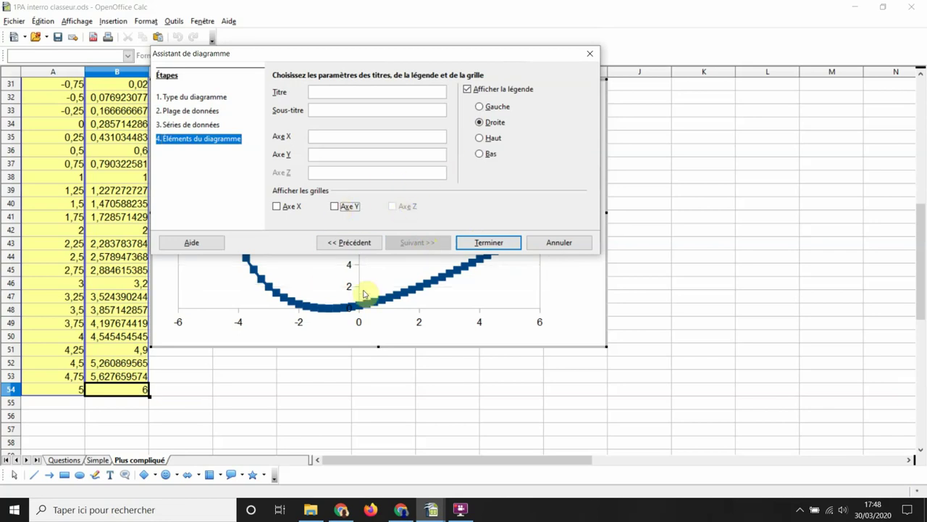
left_click(353, 90)
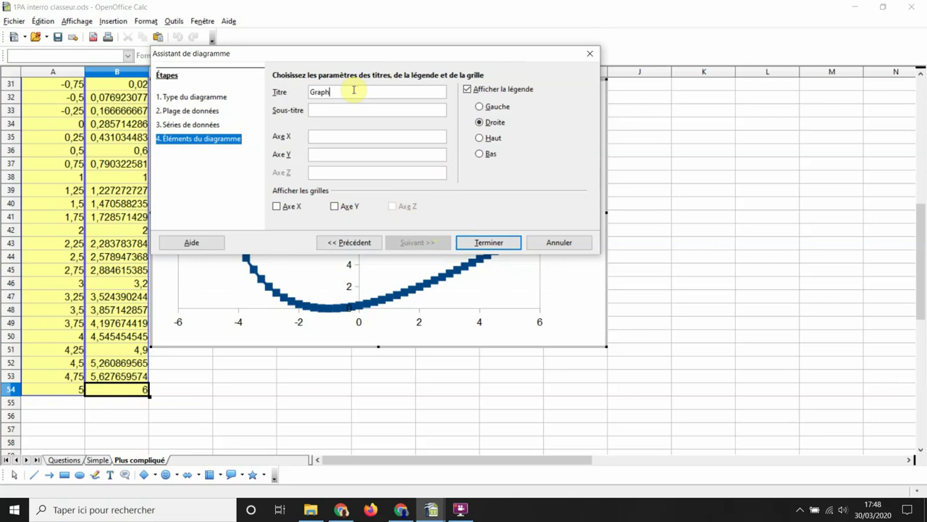
type("De base")
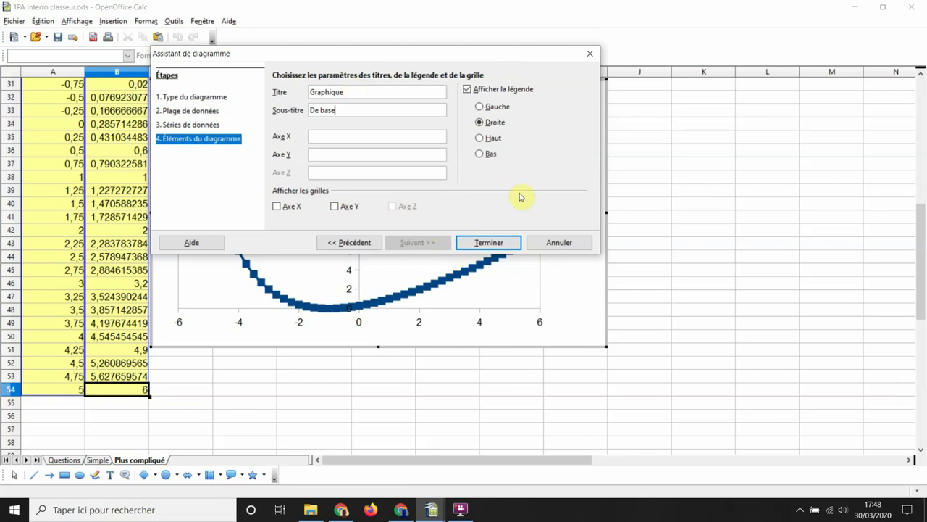
left_click(498, 242)
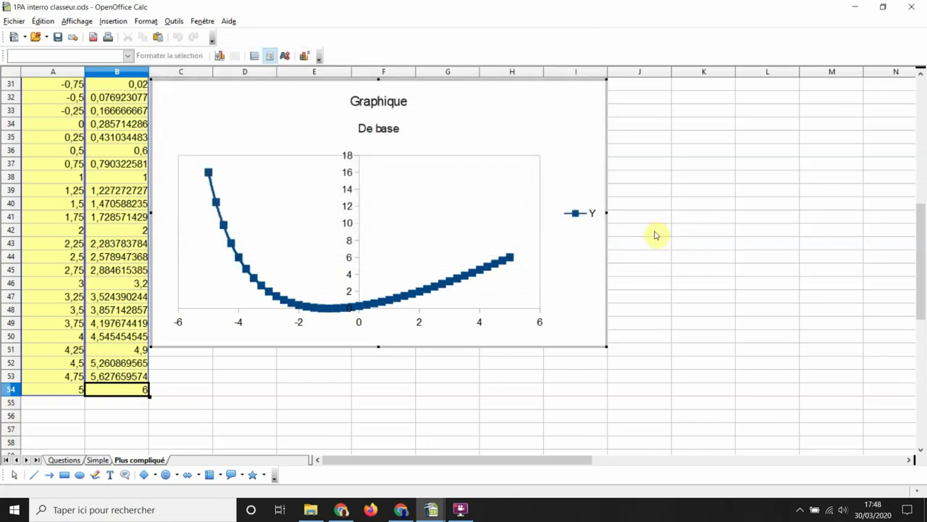
Step: Compare the new chart with the example chart, hide the new chart's legend, and leave chart editing
scroll(681, 217, "up", 5)
scroll(703, 213, "up", 5)
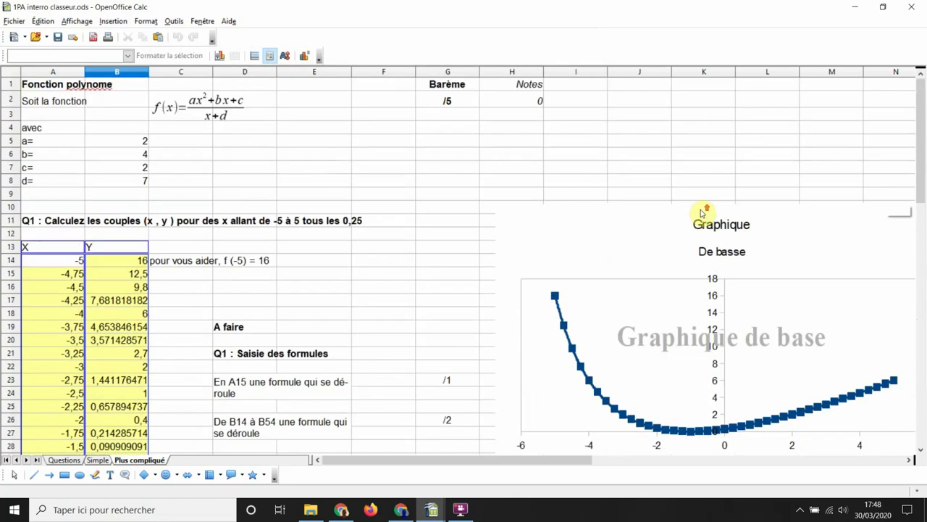
scroll(551, 388, "down", 3)
left_click_drag(521, 462, 582, 466)
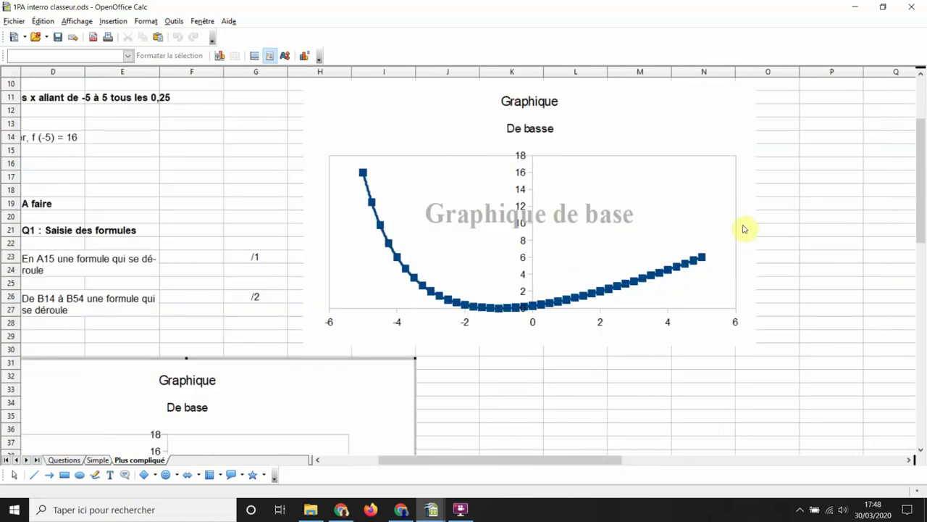
scroll(679, 265, "down", 4)
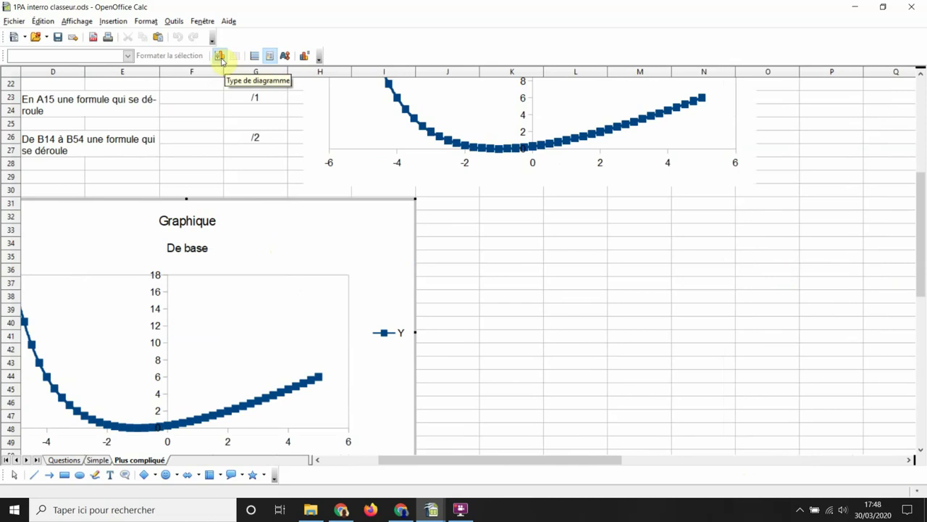
left_click(269, 57)
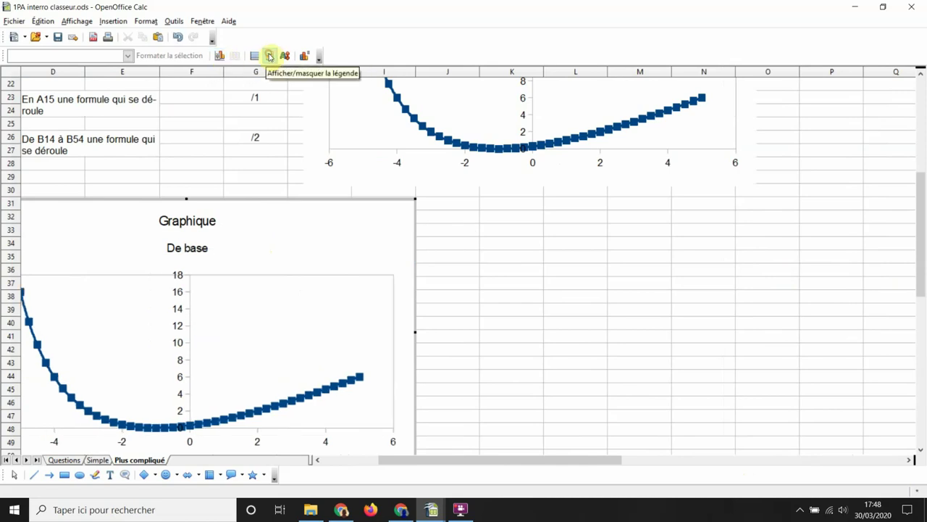
left_click(490, 298)
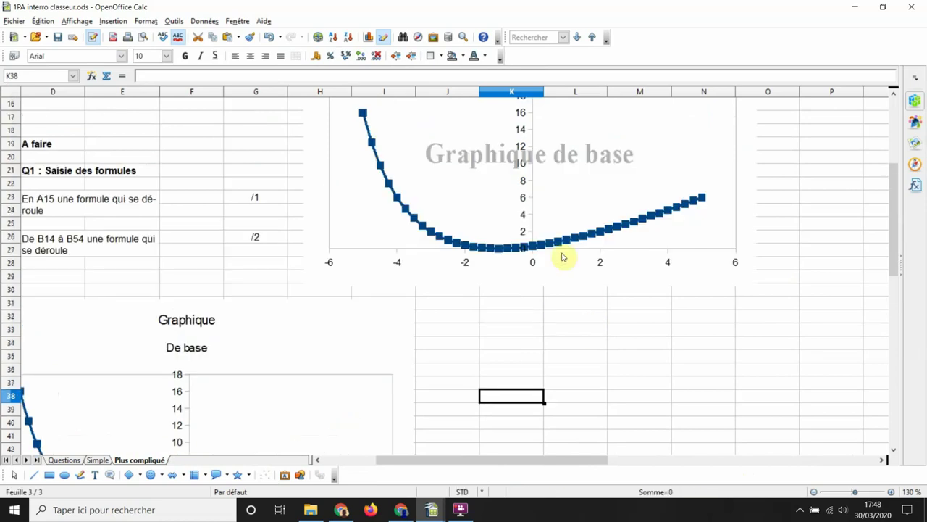
Step: Delete the example chart with its "Graphique de base" watermark, and move the new chart up beside the Q1 and Q2 instructions
scroll(543, 326, "down", 2)
left_click_drag(497, 462, 425, 467)
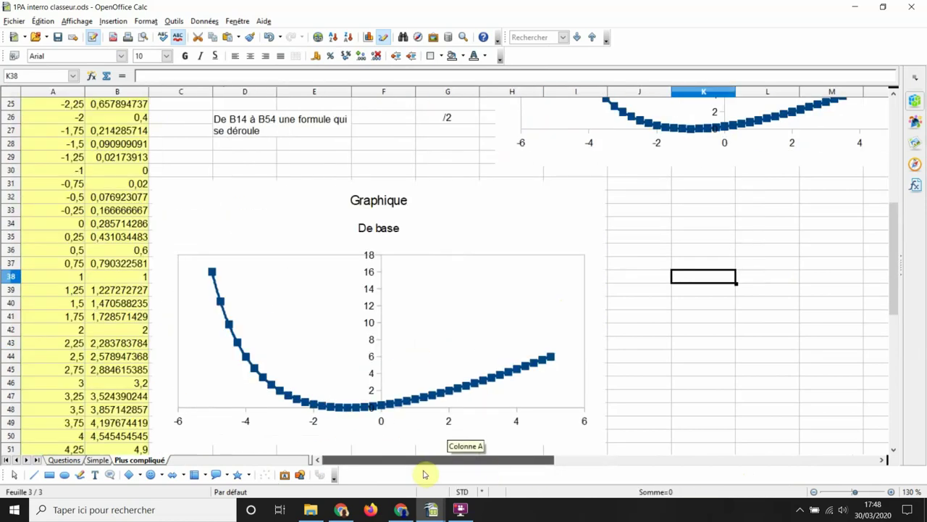
scroll(627, 296, "up", 4)
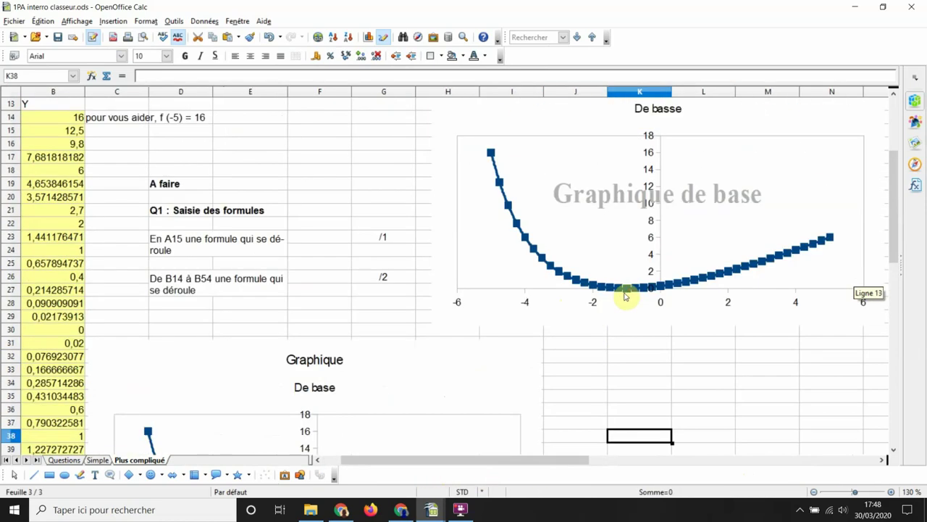
left_click(589, 266)
double_click(722, 239)
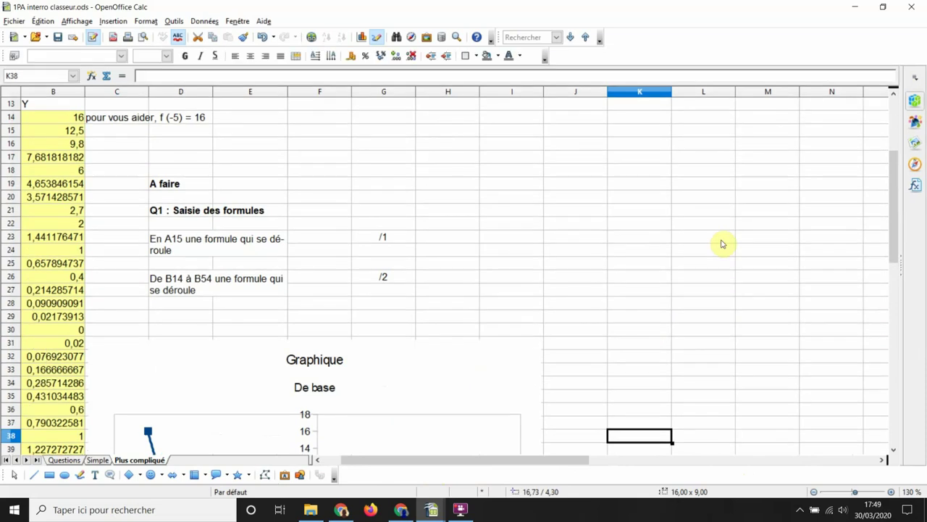
left_click(427, 364)
left_click_drag(427, 364, 636, 145)
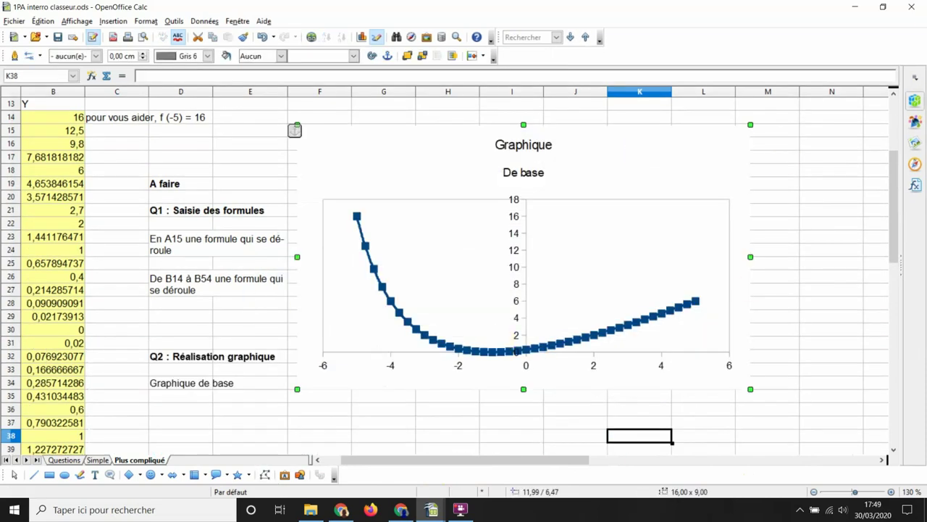